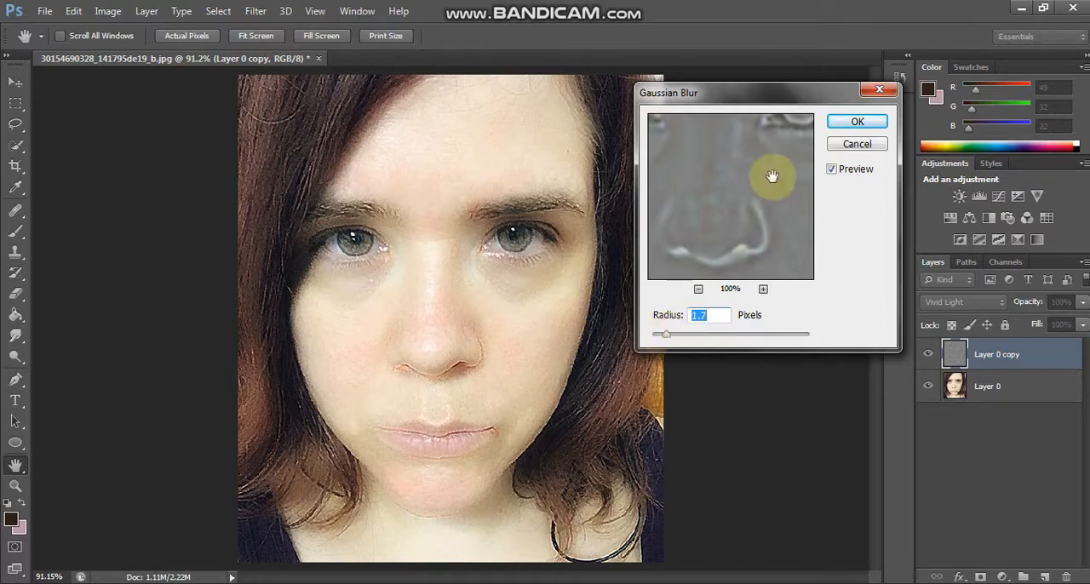
Step: Apply the Gaussian Blur with a 1.7-pixel radius and add a black layer mask to Layer 0 copy
left_click(858, 122)
left_click(980, 576, "alt")
Step: Paint white on the Layer 0 copy mask over the forehead and between the eyebrows to smooth the skin
key("ctrl+plus")
key("ctrl+plus")
scroll(533, 337, "up", 3)
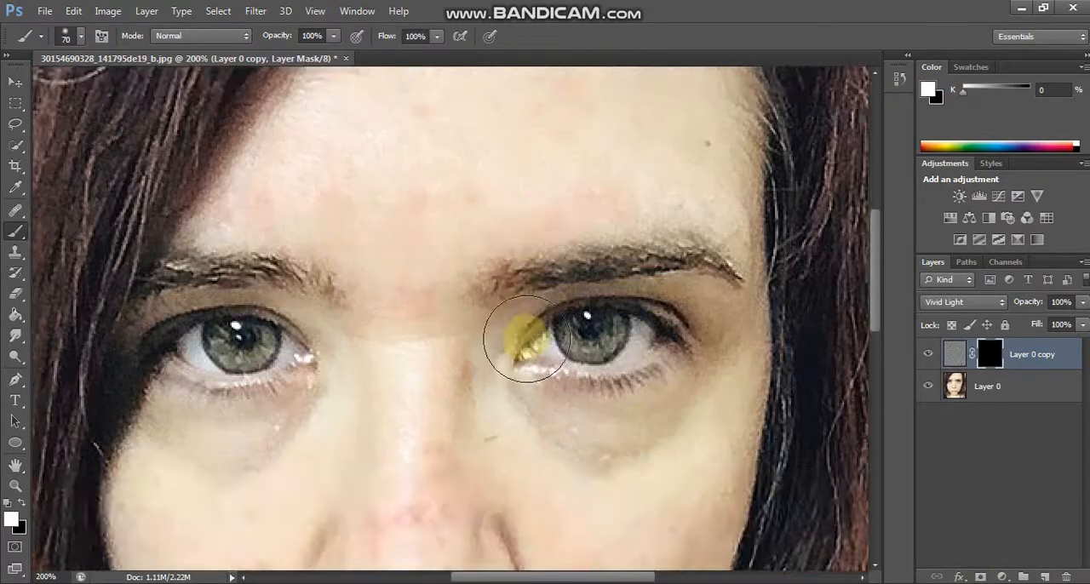
left_click_drag(455, 278, 398, 295)
left_click_drag(475, 204, 543, 203)
scroll(564, 212, "up", 2)
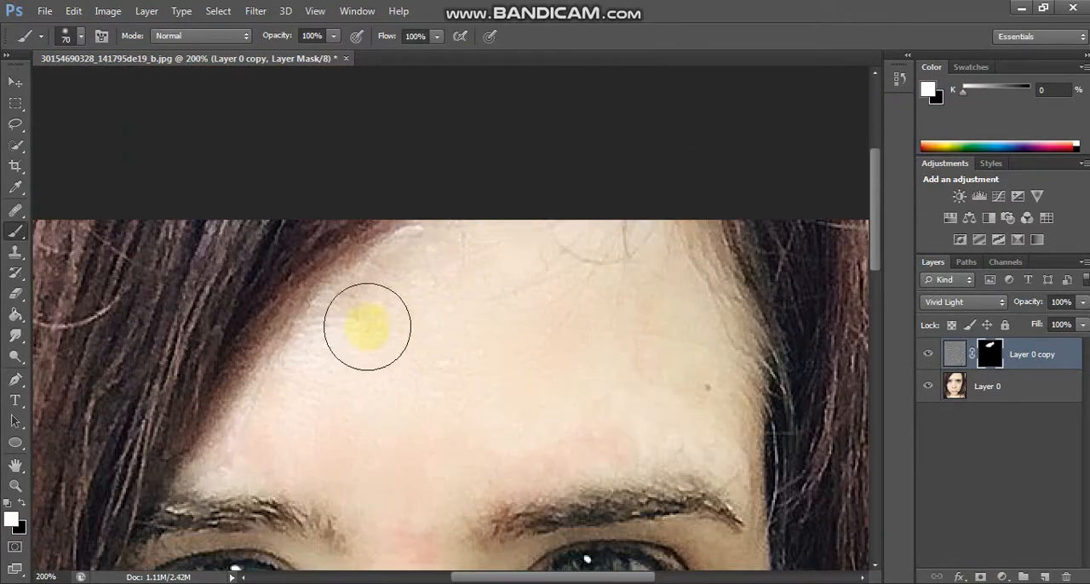
scroll(408, 413, "down", 3)
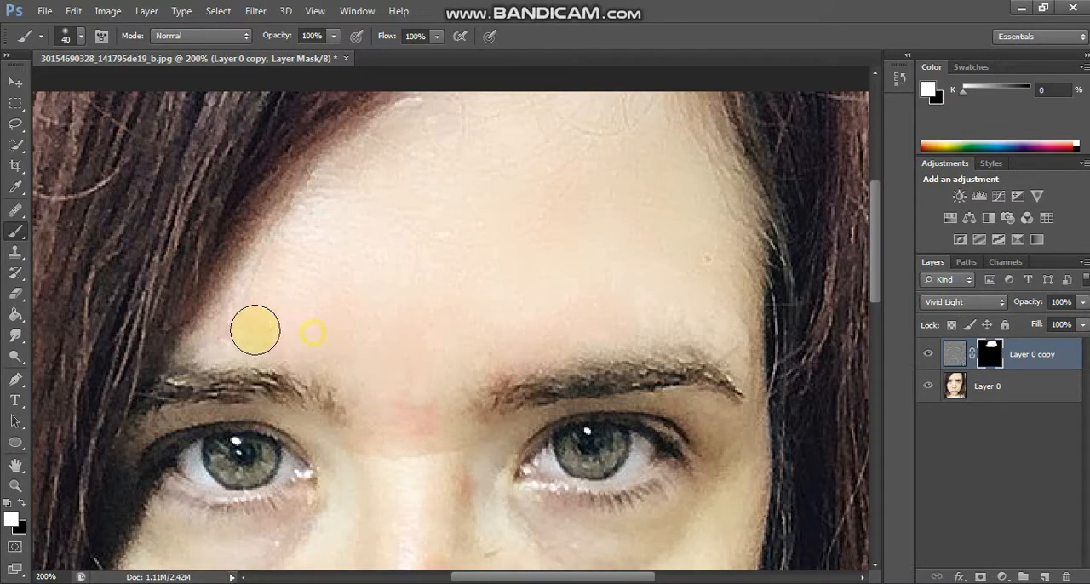
Step: Paint white on the mask around the eyes and over the cheeks, nose edges, upper lip area and chin, using 20 to 40 px brushes
scroll(451, 330, "down", 5)
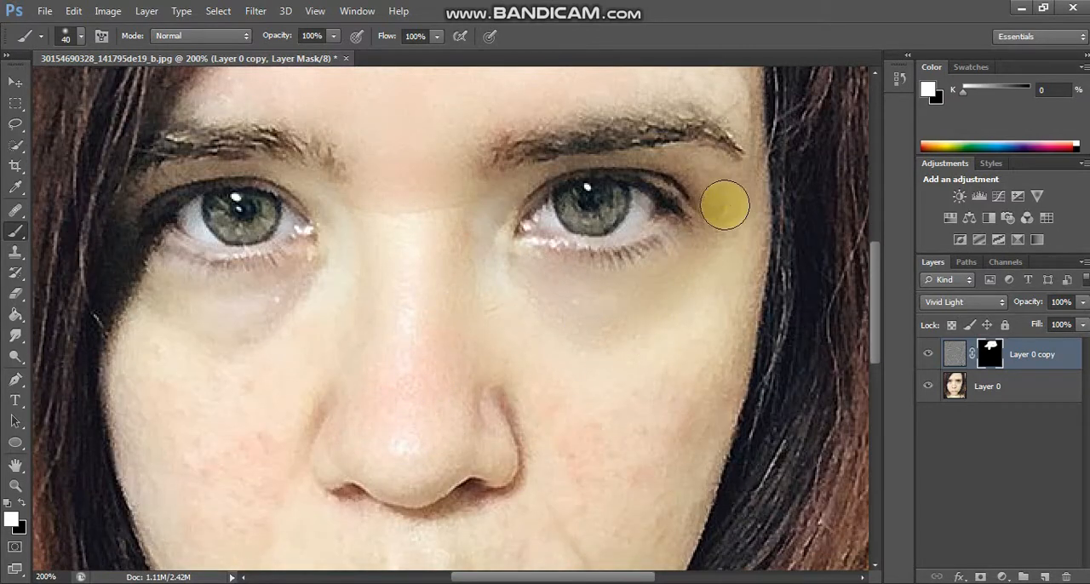
scroll(673, 366, "down", 4)
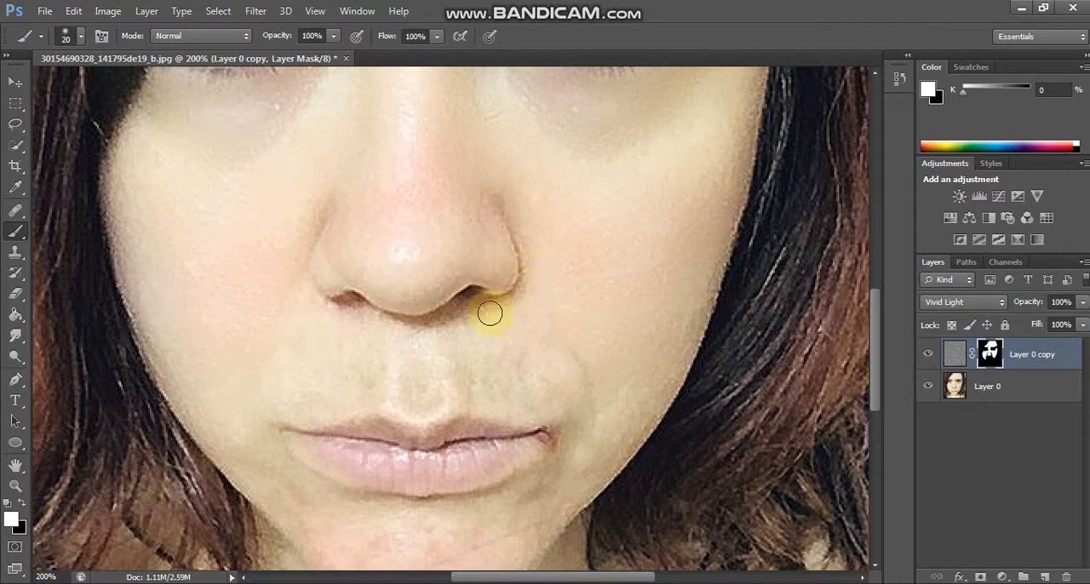
left_click_drag(490, 313, 400, 328)
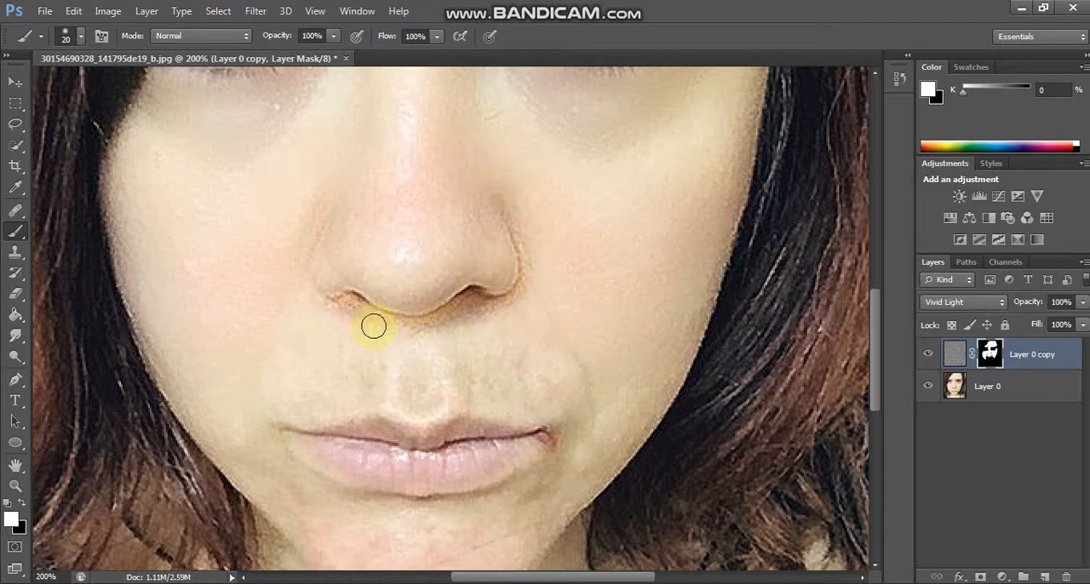
scroll(413, 294, "down", 3)
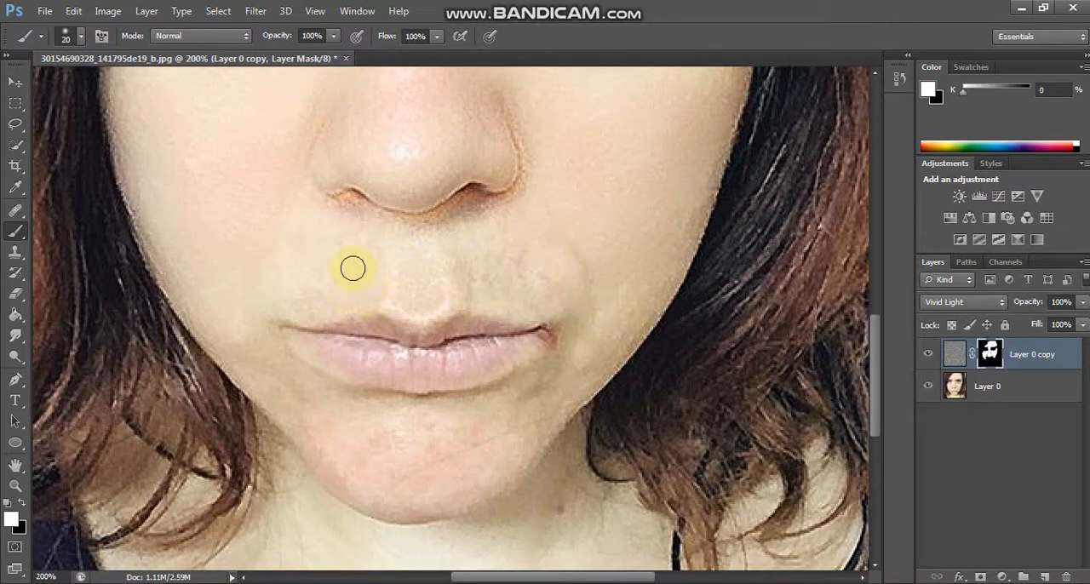
scroll(553, 231, "down", 2)
key("bracketright")
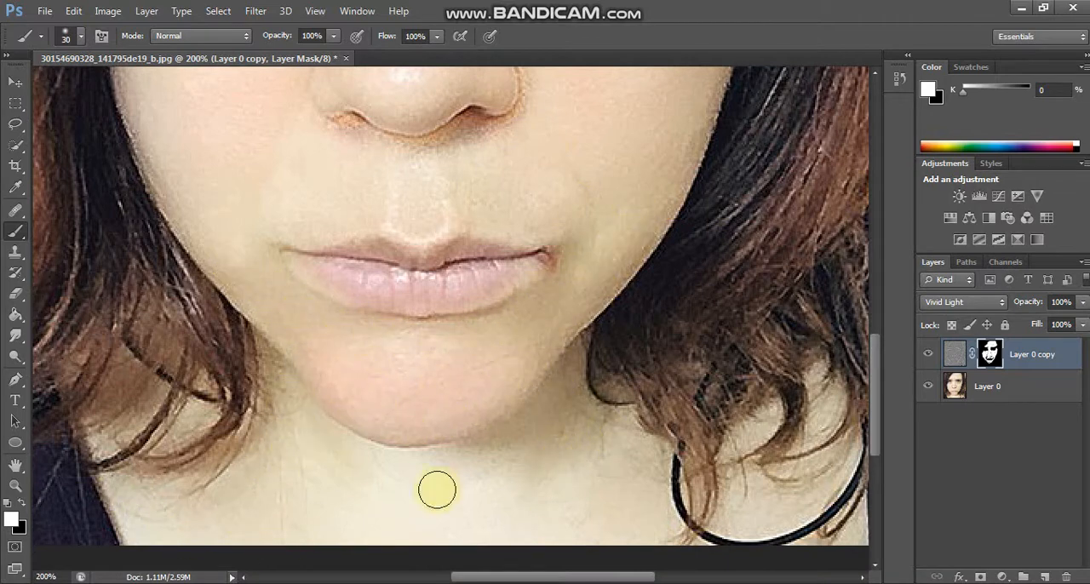
key("ctrl+0")
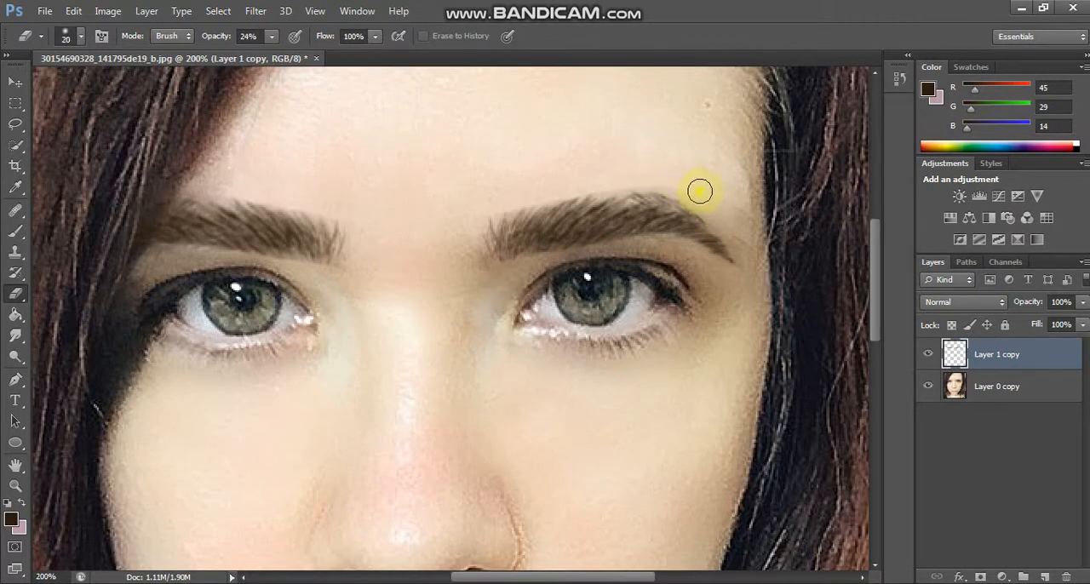
Step: Sharpen the eyebrow layer, Layer 1 copy, with Unsharp Mask at radius 1.0 pixels and threshold 0
left_click(255, 11)
mouse_move(329, 202)
left_click(460, 309)
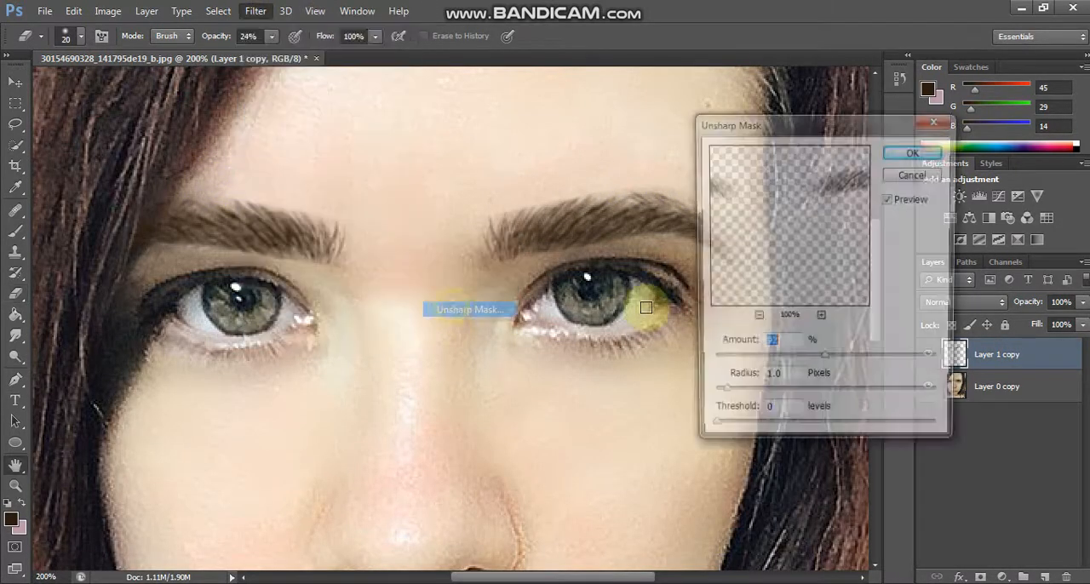
key("Return")
key("ctrl+0")
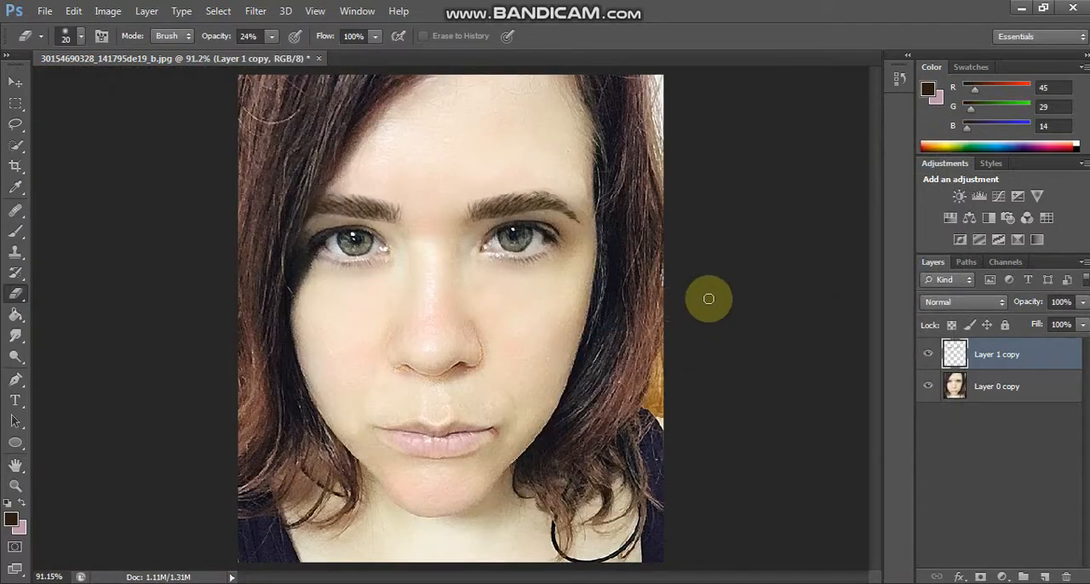
Step: Create a new layer above the eyebrows and set the Brush tool to 1 px size with 100% hardness
key("ctrl+1")
scroll(704, 299, "down", 1)
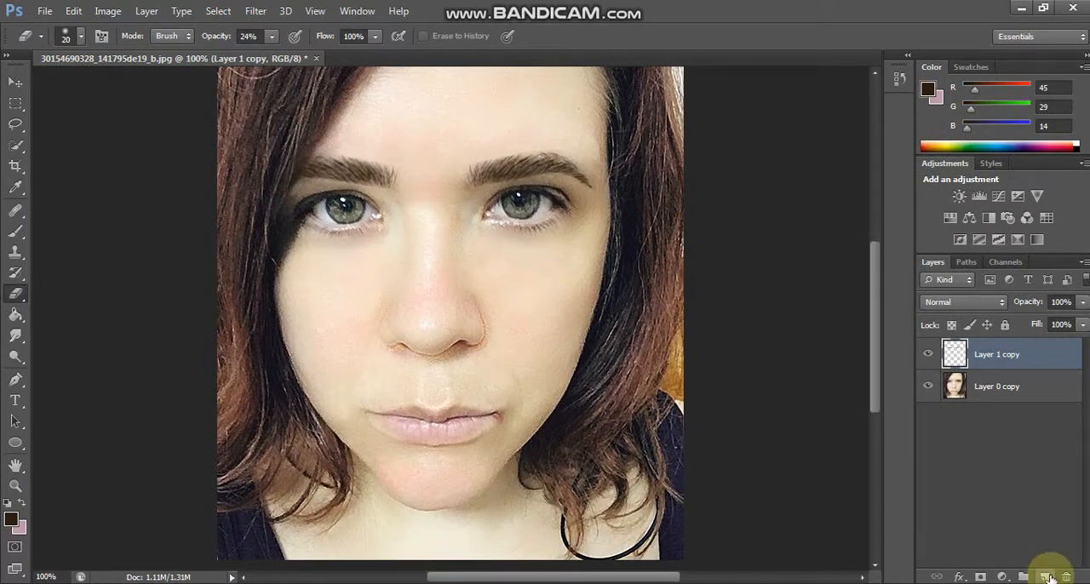
left_click(1046, 577)
key("b")
left_click(81, 37)
left_click(32, 87)
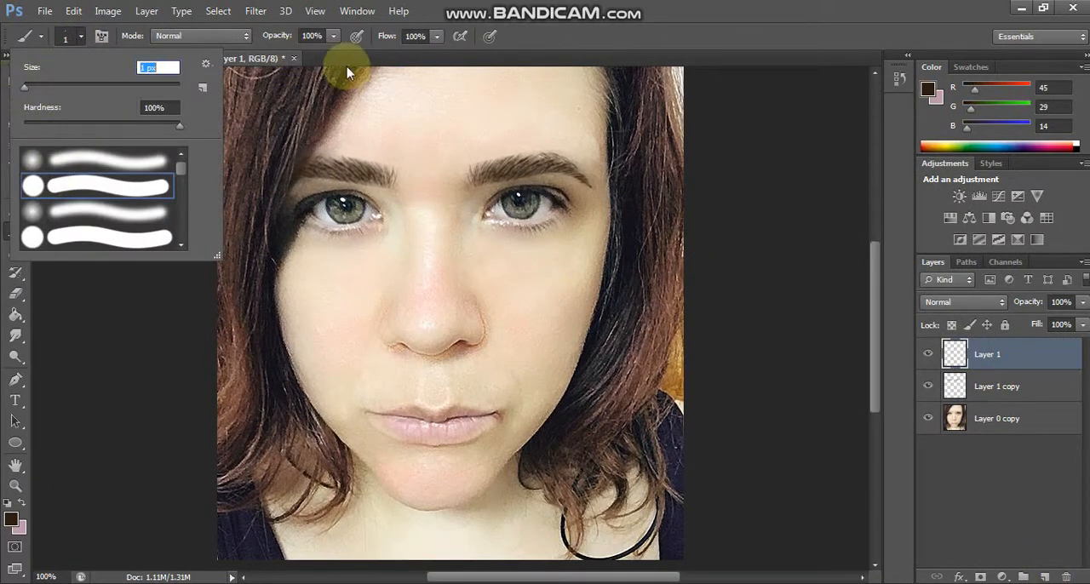
left_click(334, 37)
left_click(294, 53)
left_click(81, 39)
Step: Trace the lower outline of the nose, around both nostrils and the tip, with a Pen tool path
left_click(15, 379)
key("ctrl+plus")
key("ctrl+plus")
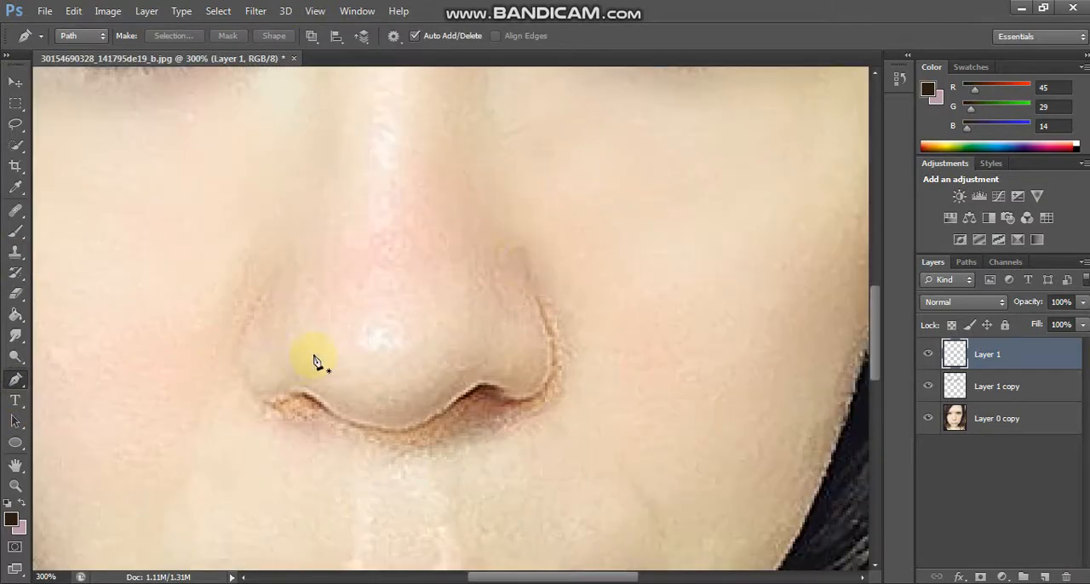
left_click(526, 261)
mouse_move(517, 400)
left_mouse_down()
mouse_move(437, 408)
mouse_move(427, 427)
left_mouse_up()
left_click(516, 399, "alt")
left_click(500, 389, "alt")
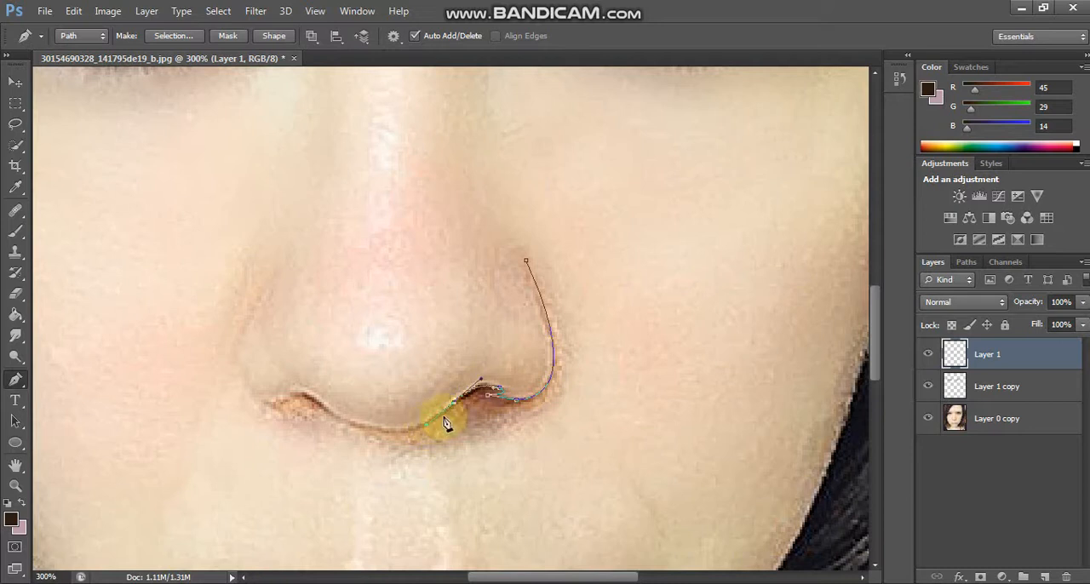
left_click(454, 403, "alt")
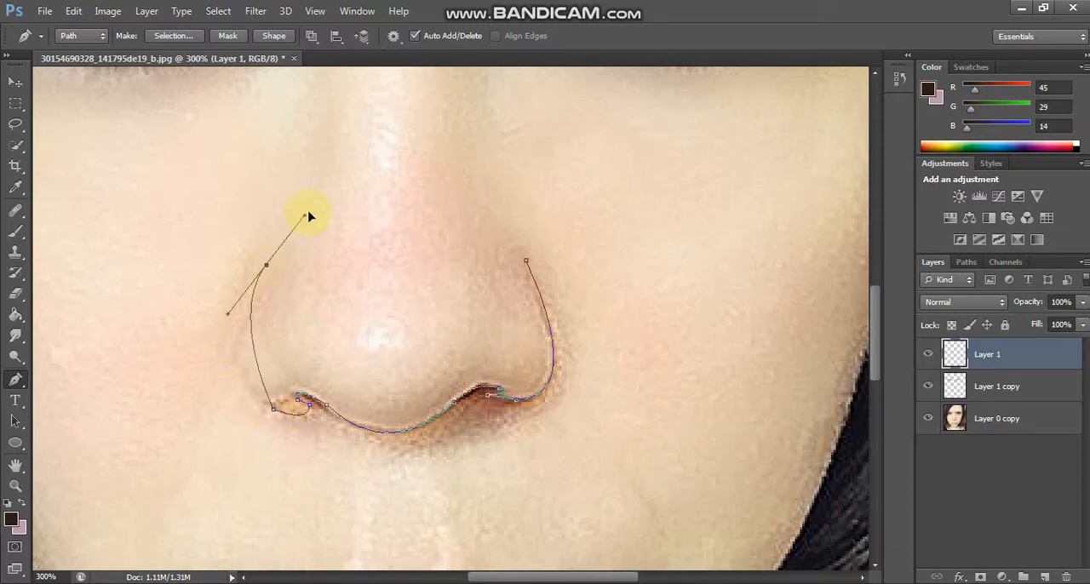
Step: Stroke the nose path with the Brush, leaving Simulate Pressure off
key("ctrl+0")
right_click(504, 197)
left_click(546, 328)
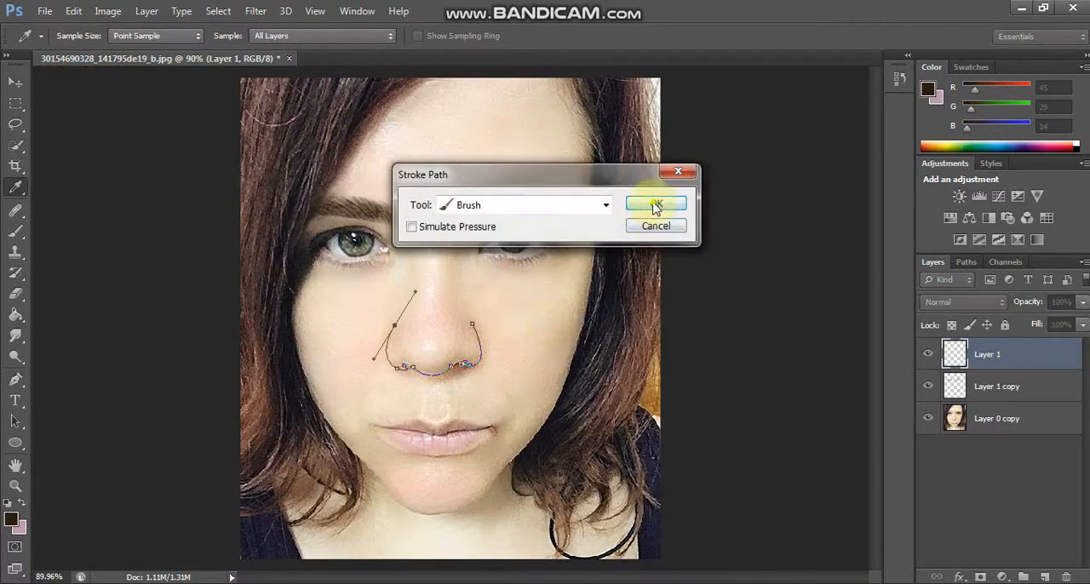
left_click(653, 210)
Step: Set the blend mode of the nose outline layer to Hard Light, trying Soft Light first
key("ctrl+plus")
key("ctrl+plus")
left_click(965, 304)
left_click(934, 216)
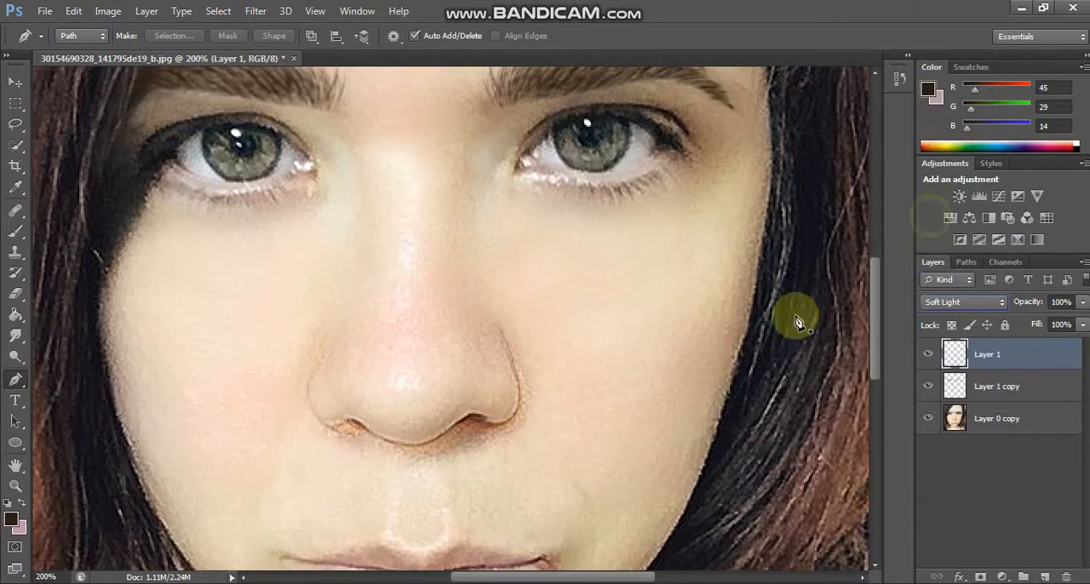
key("shift+plus")
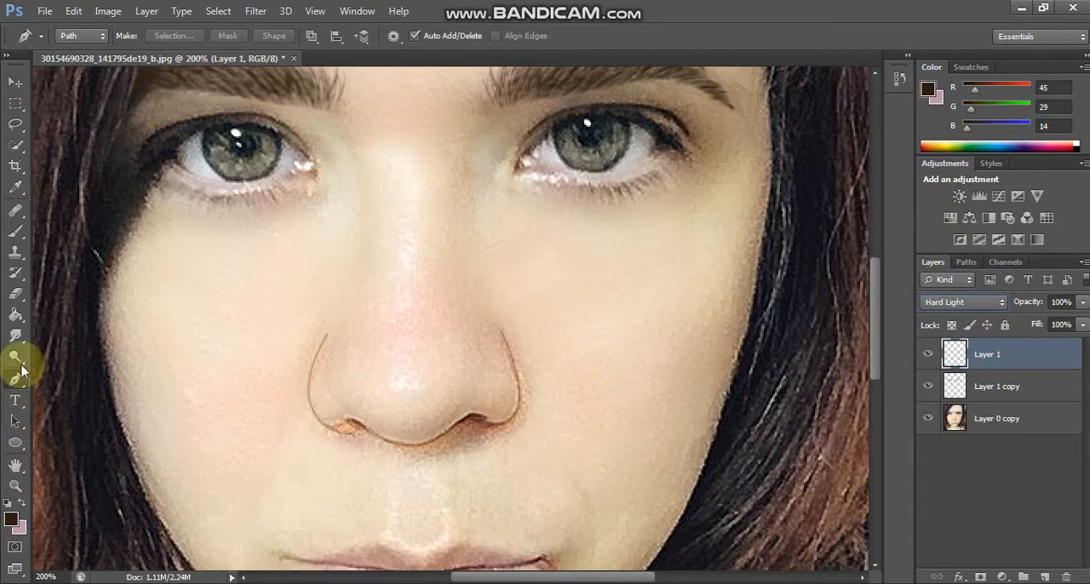
Step: Soften the nose outline with the Smudge tool at 35% strength, using brush sizes between 10 and 35 px
left_click(15, 335)
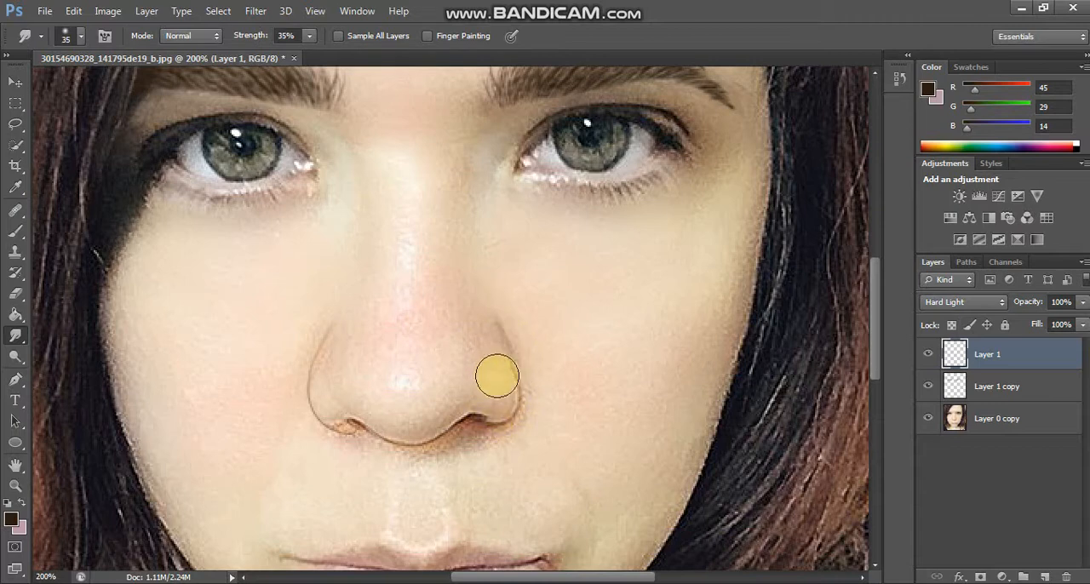
key("bracketleft")
key("bracketleft")
key("bracketleft")
key("bracketleft")
key("bracketleft")
key("bracketleft")
key("bracketleft")
key("bracketleft")
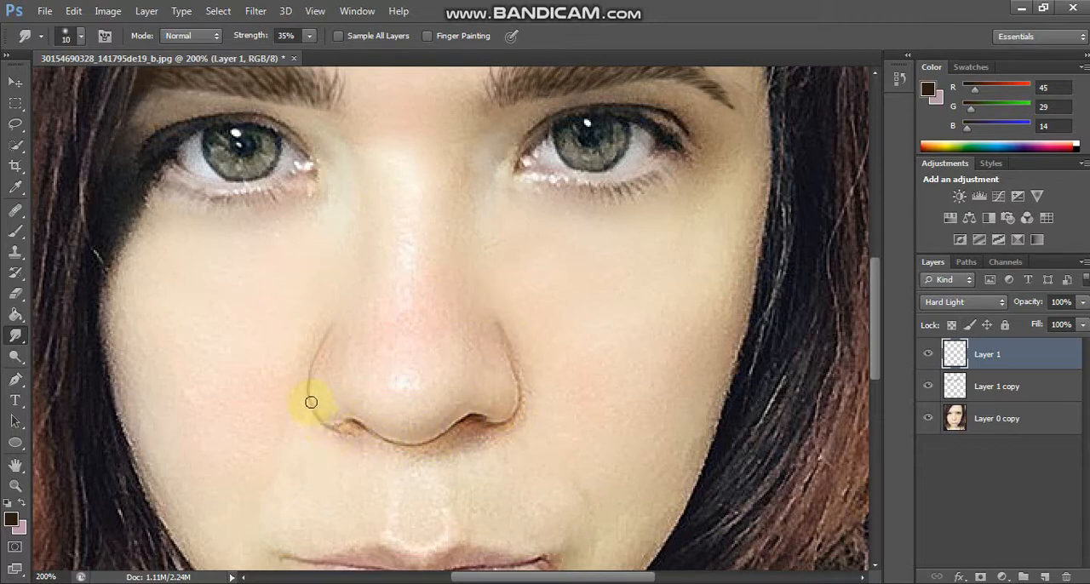
mouse_move(482, 418)
left_mouse_down()
mouse_move(408, 446)
mouse_move(354, 421)
left_mouse_up()
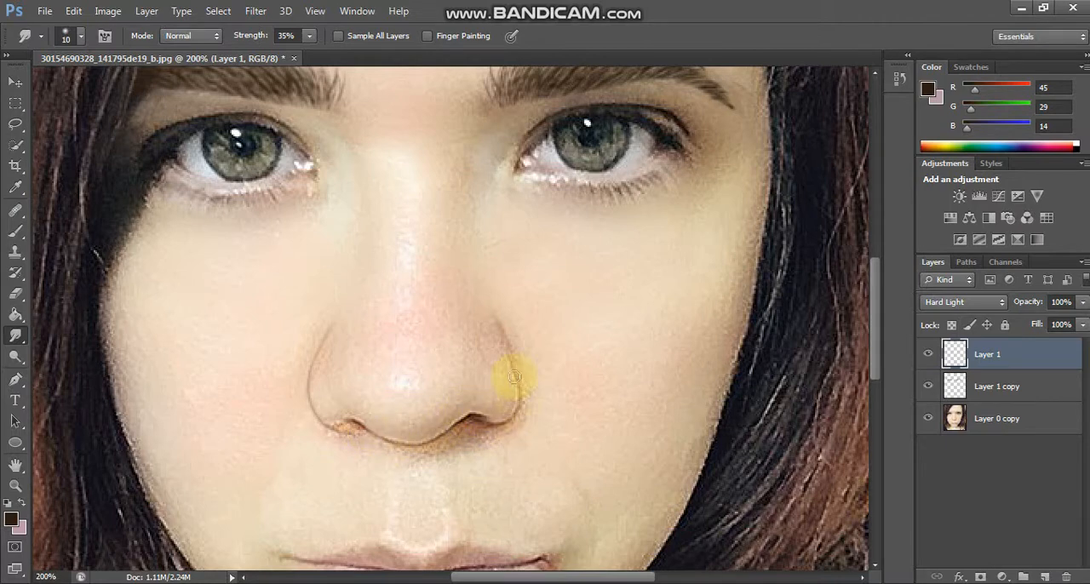
key("ctrl+0")
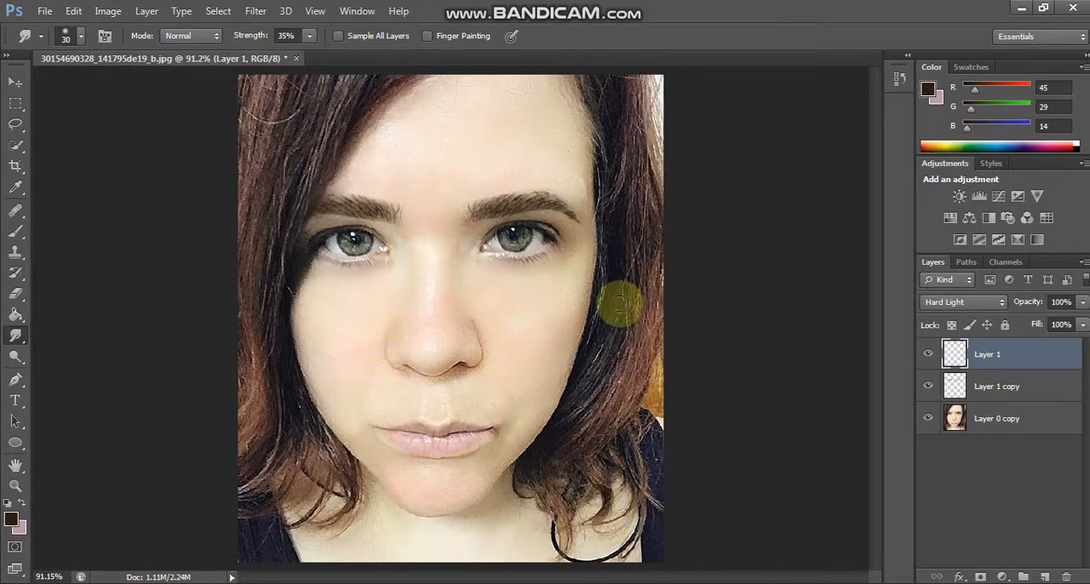
key("ctrl+1")
key("ctrl+plus")
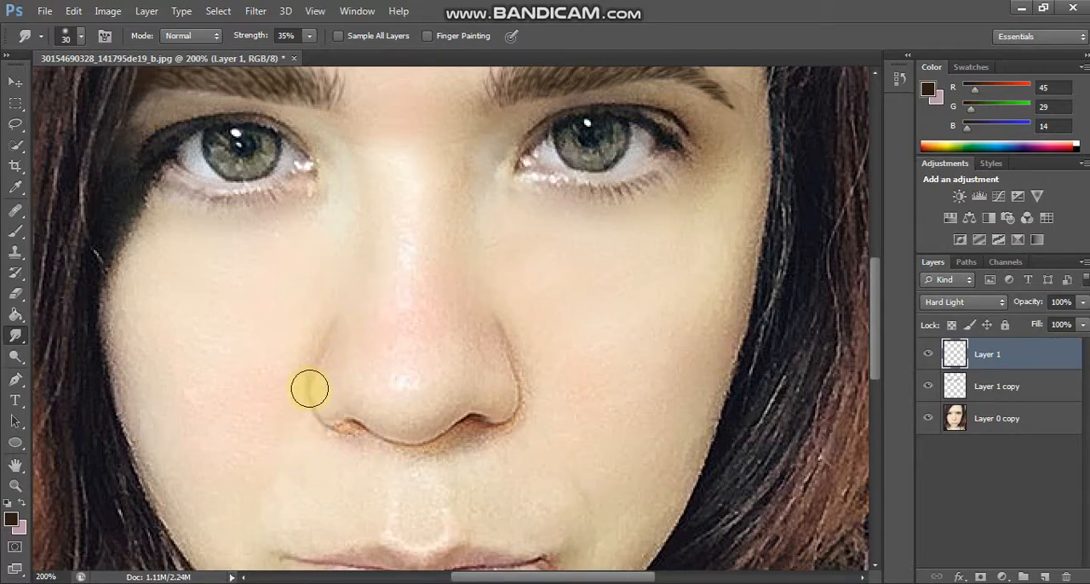
Step: Lightly erase the nose outline with a 20 px Eraser at 10% opacity and merge all visible layers into one
key("e")
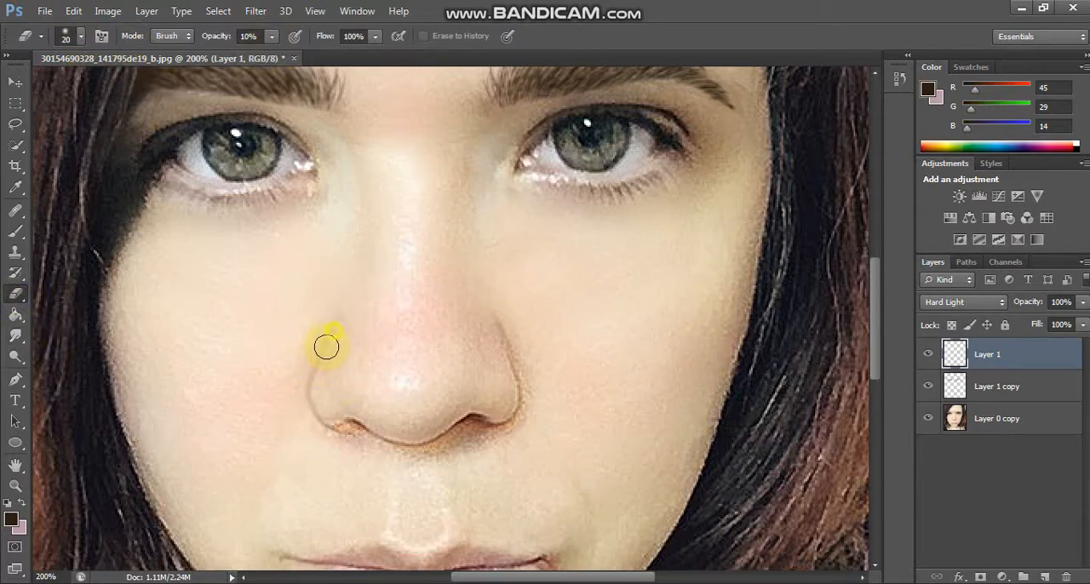
left_click_drag(473, 406, 511, 368)
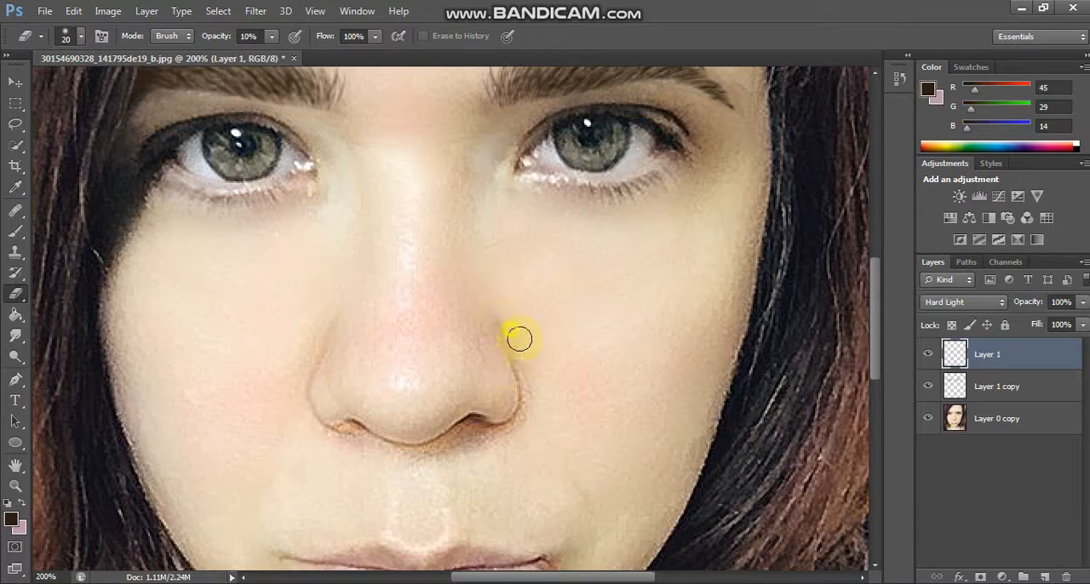
right_click(956, 383)
left_click(771, 423)
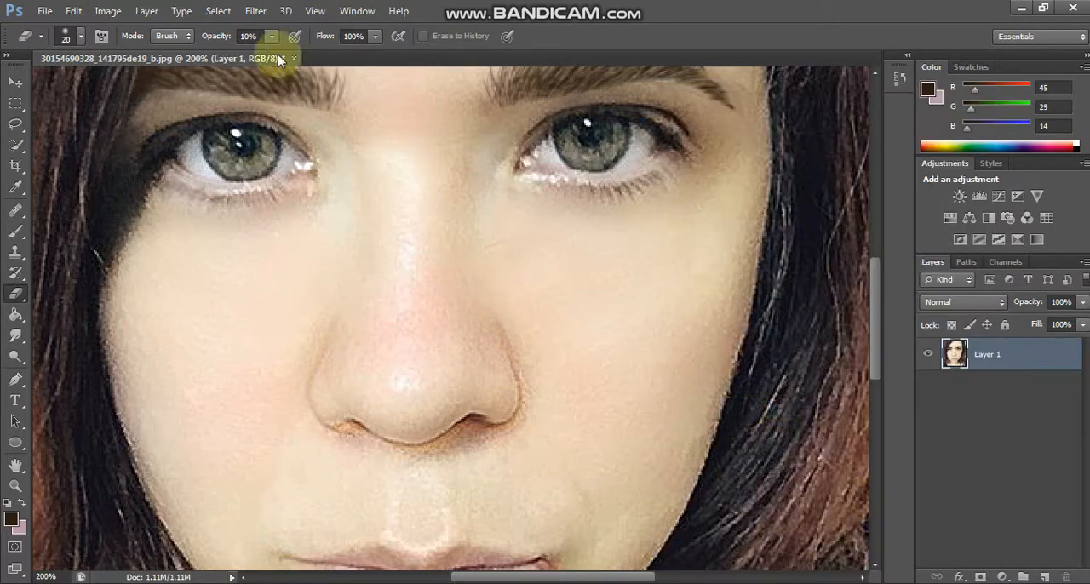
Step: Slim the nose in Liquify with the Pucker tool at brush sizes 120 and 200, and apply the filter
left_click(256, 11)
left_click(281, 112)
left_click(411, 334)
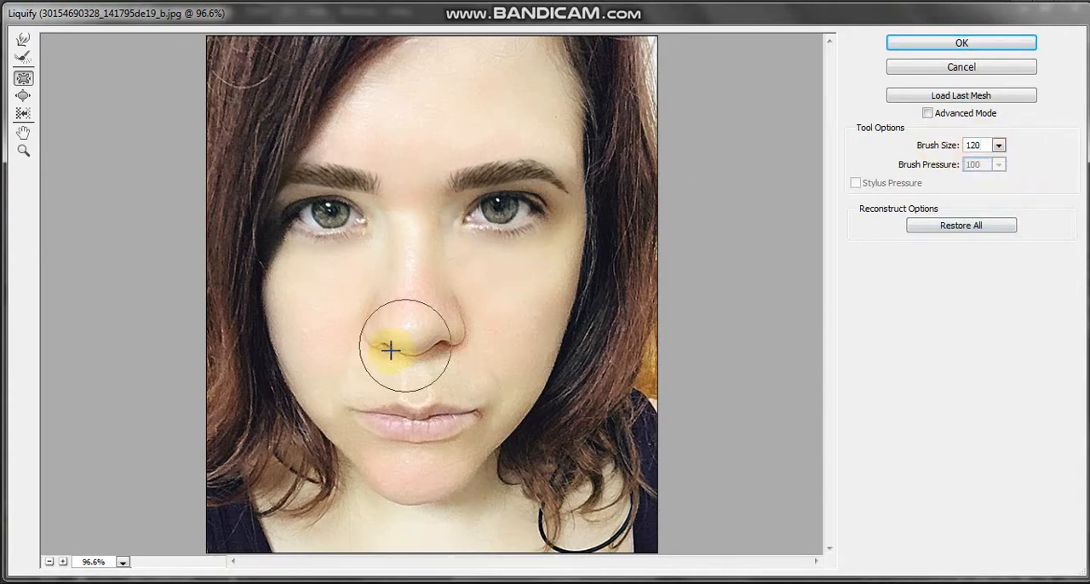
left_click_drag(380, 328, 444, 310)
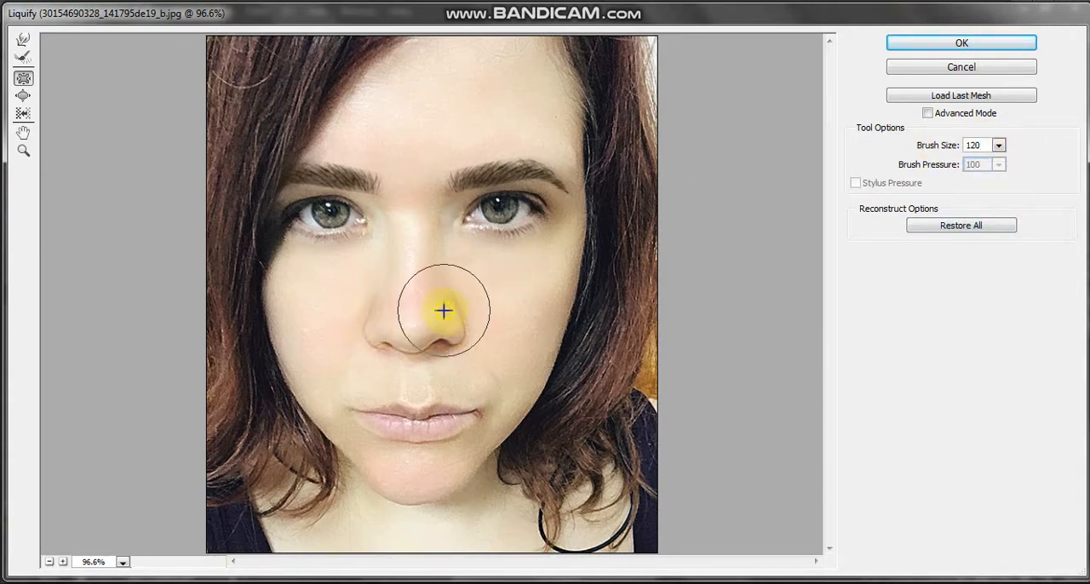
left_click(417, 309)
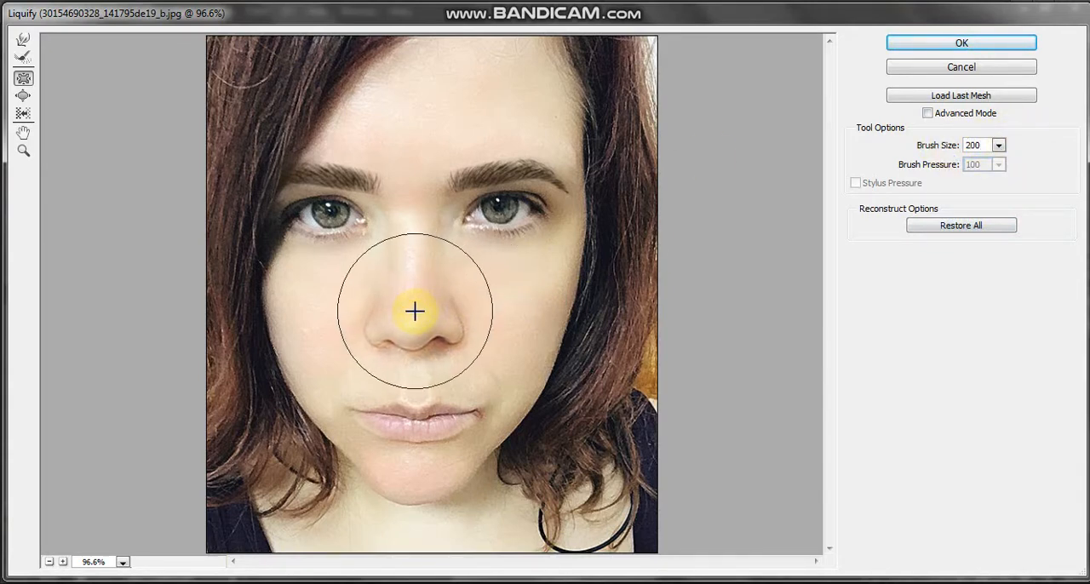
left_click(911, 45)
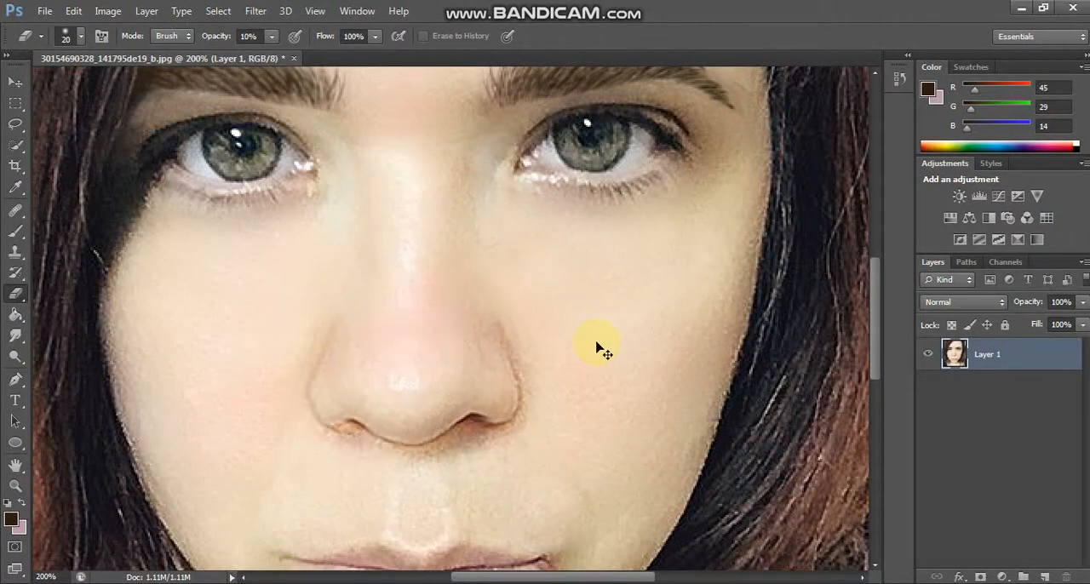
Step: Plump the upper lip in Liquify with the Bloat tool at brush size 50, undoing the trial adjustment on the lip
left_click(255, 10)
left_click(273, 119)
key("ctrl+plus")
key("ctrl+plus")
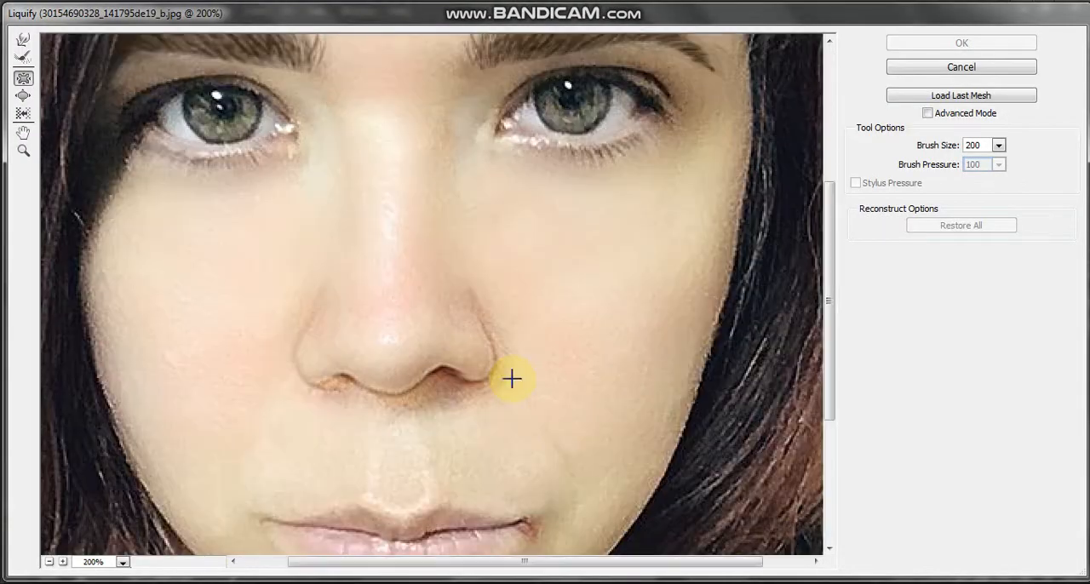
left_click_drag(831, 280, 831, 336)
double_click(972, 145)
type("50")
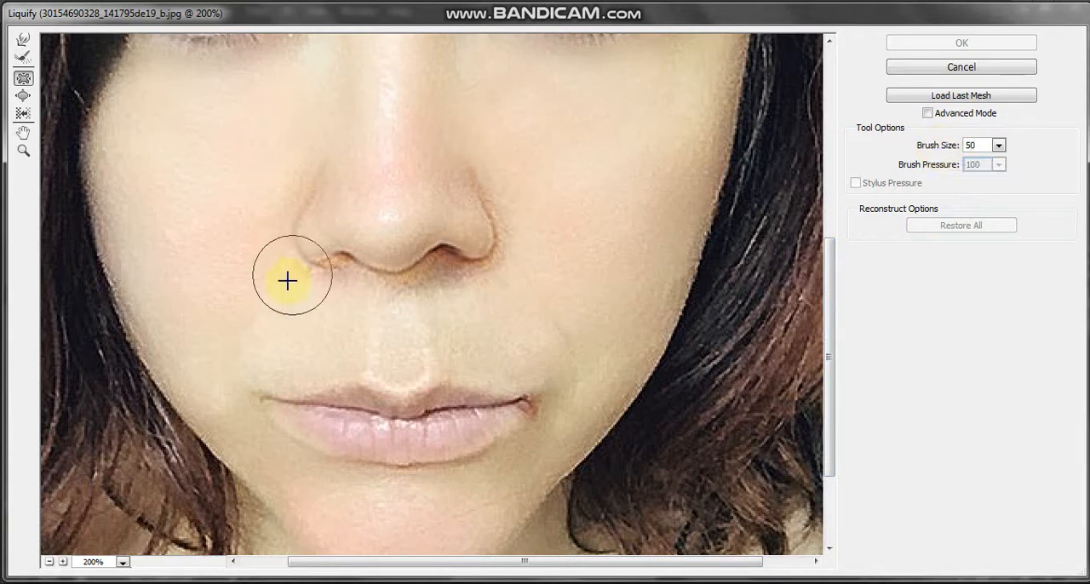
left_click(360, 395)
key("b")
key("ctrl+z")
mouse_move(350, 402)
left_mouse_down()
mouse_move(468, 400)
mouse_move(397, 410)
mouse_move(336, 401)
mouse_move(371, 417)
left_mouse_up()
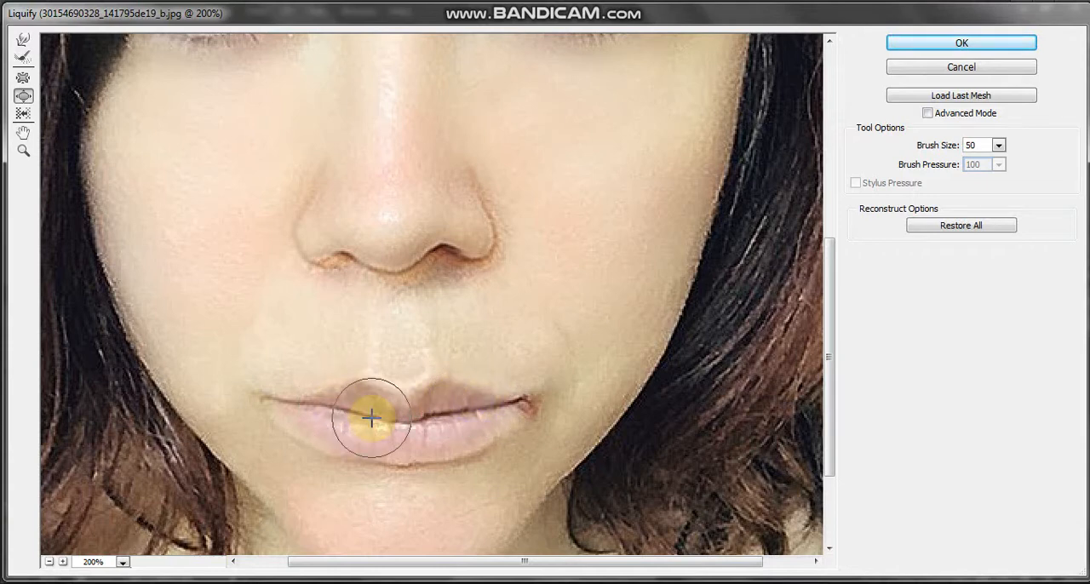
Step: Set the Bloat brush size to 100 and apply the Liquify adjustments to the portrait
type("100")
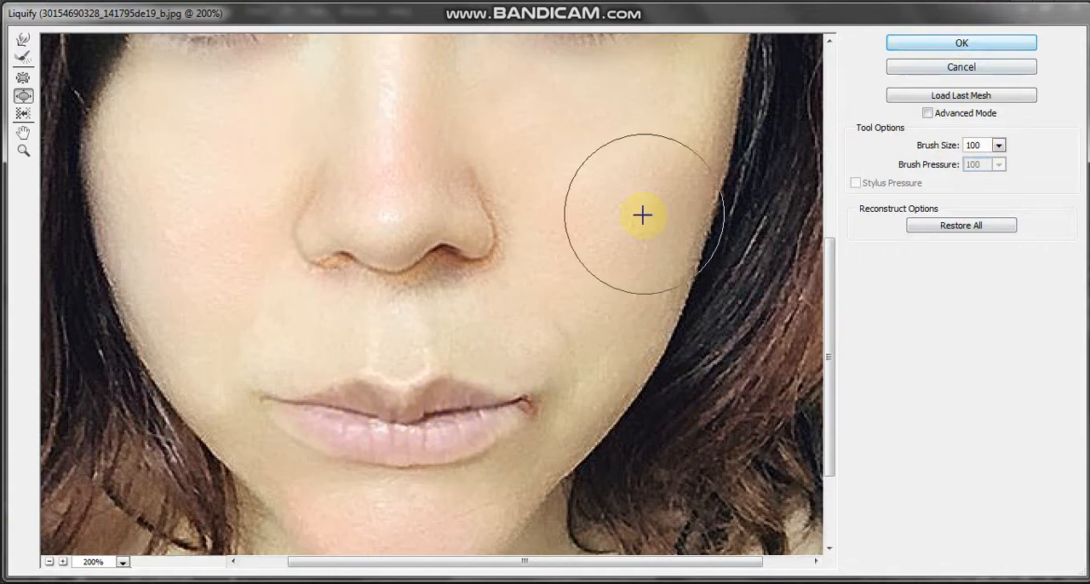
scroll(640, 214, "up", 3)
left_click(962, 43)
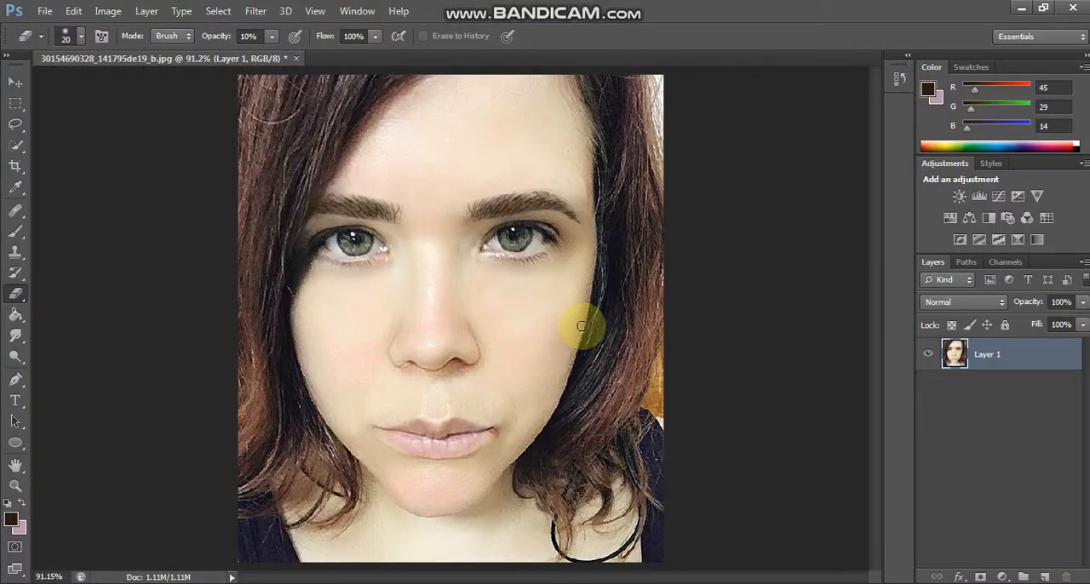
Step: Set the Liquify Bloat brush size to 250, enlarge the cheek at the image's right, and apply the filter
left_click(254, 16)
left_click(279, 120)
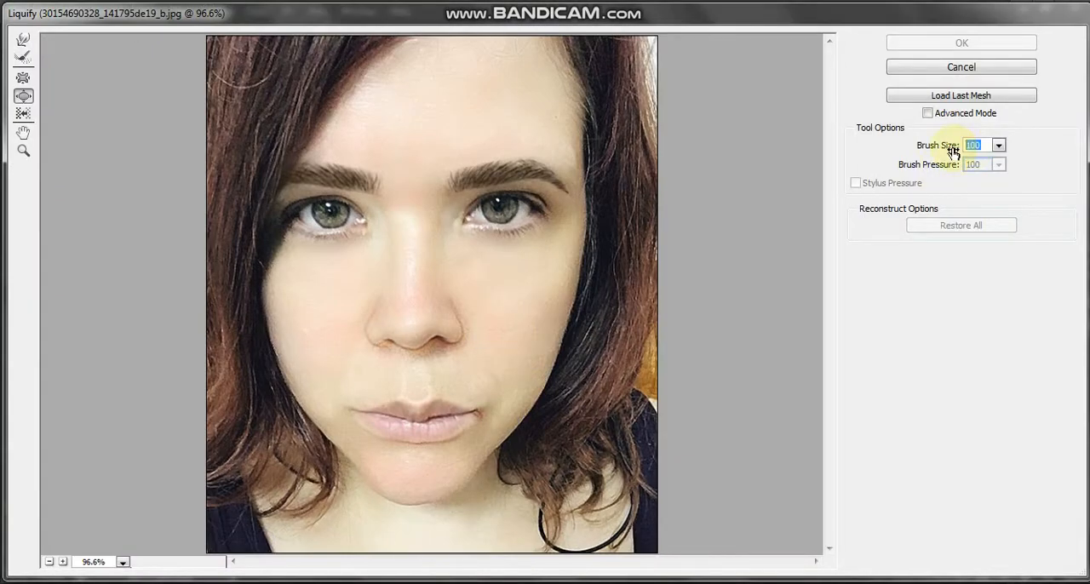
left_click(530, 323)
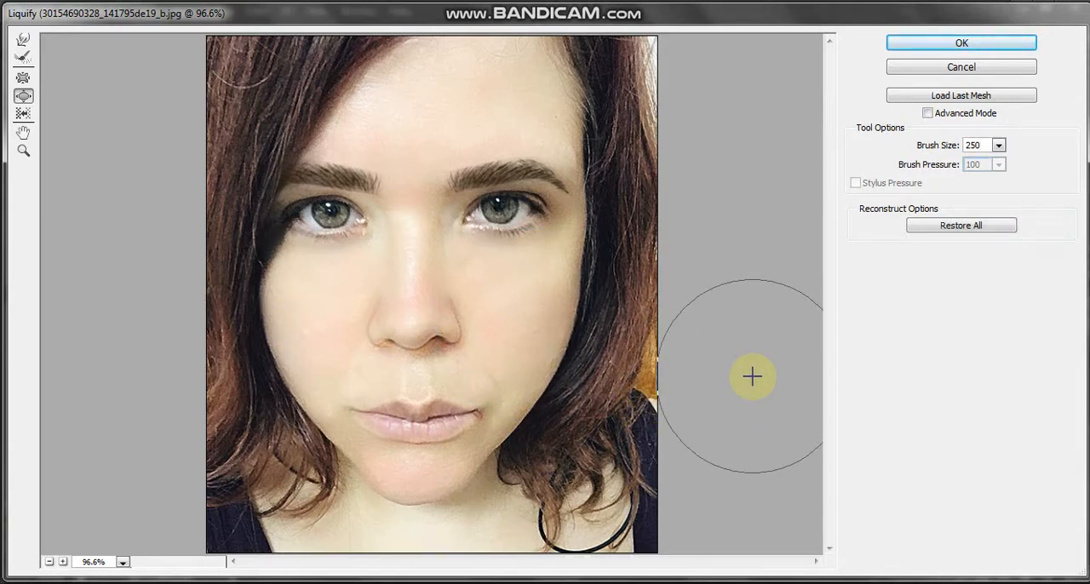
key("Return")
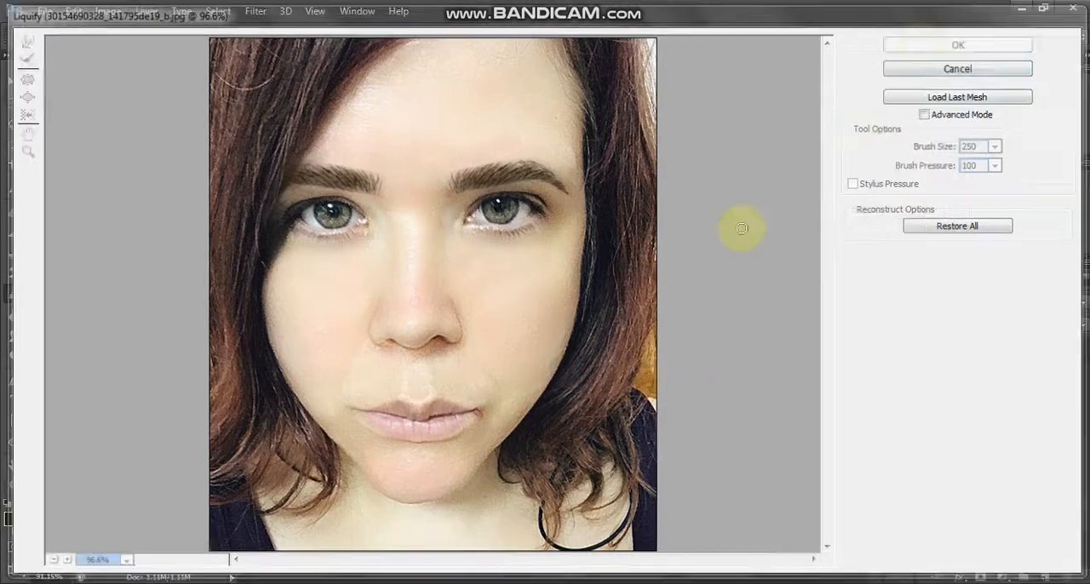
Step: Compare the portrait with and without the last Liquify adjustment
key("ctrl+z")
key("ctrl+z")
key("ctrl+z")
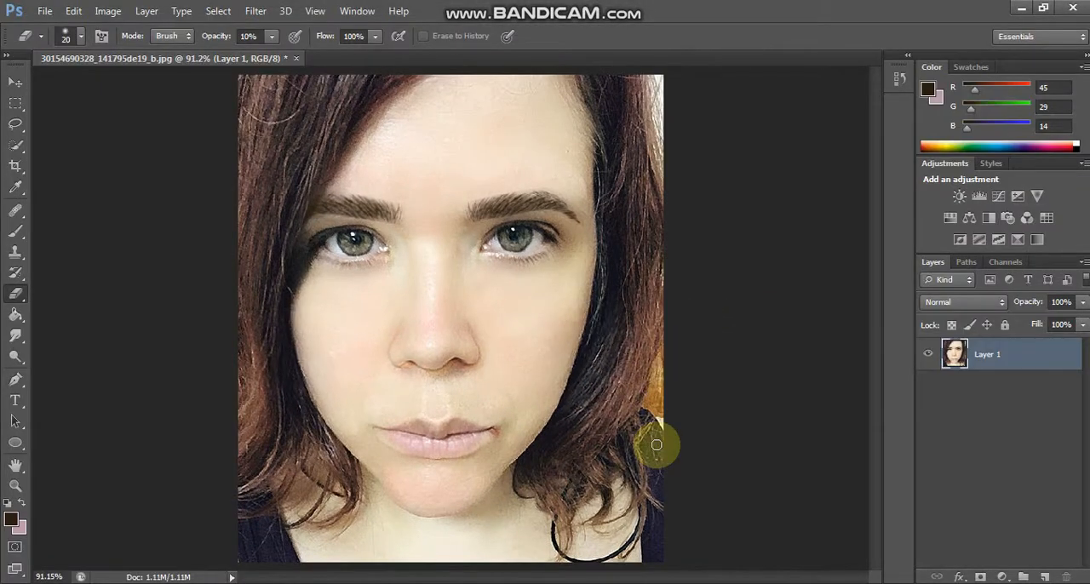
key("ctrl+z")
key("ctrl+z")
key("ctrl+plus")
key("ctrl+plus")
key("ctrl+0")
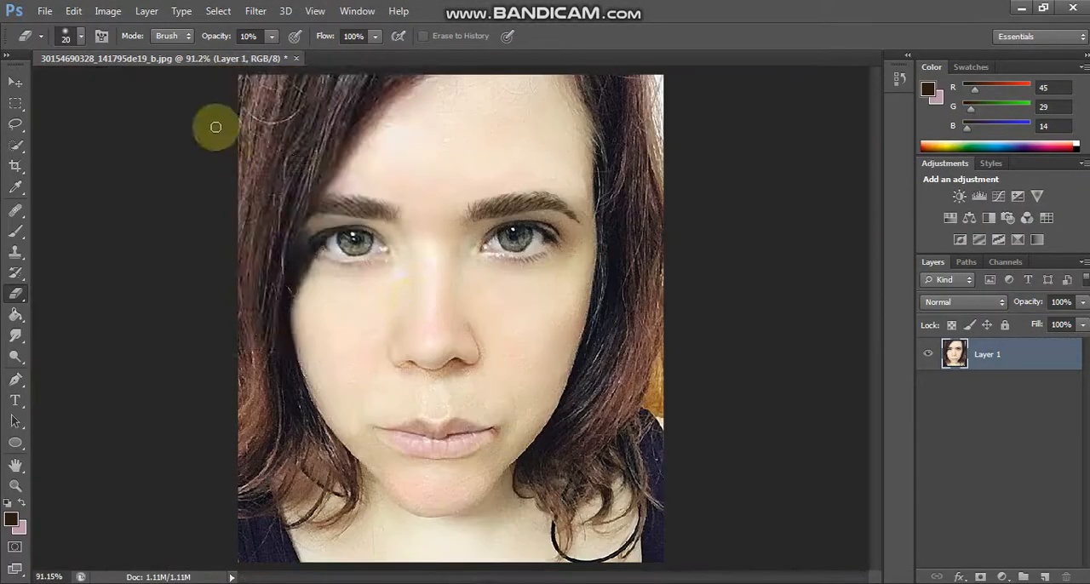
Step: Bloat both cheeks in Liquify at brush size 250, set the brush size to 100, and apply the filter
left_click(256, 12)
left_click(260, 118)
left_click(526, 383)
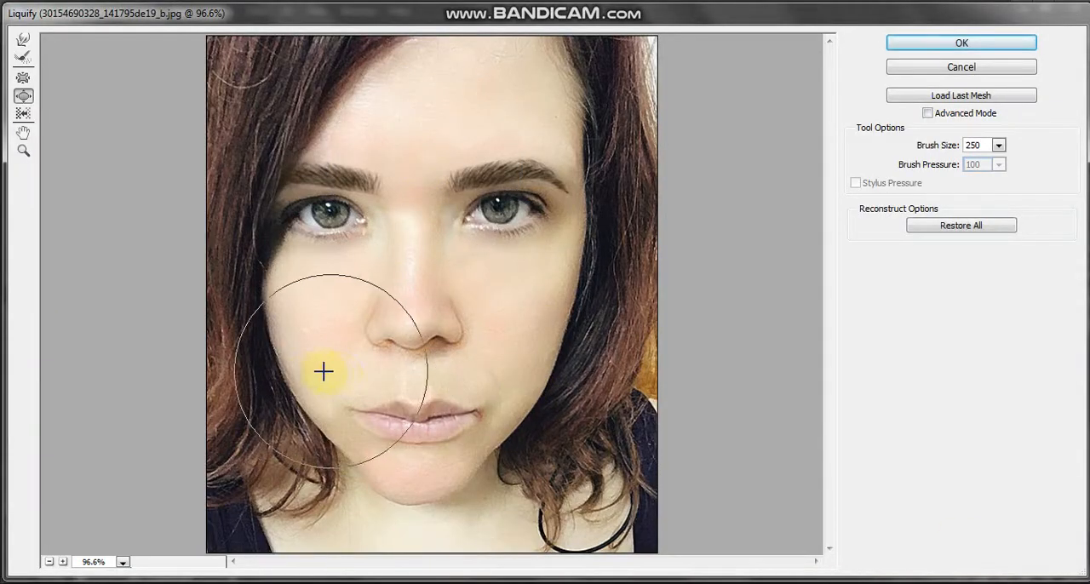
left_click(310, 378)
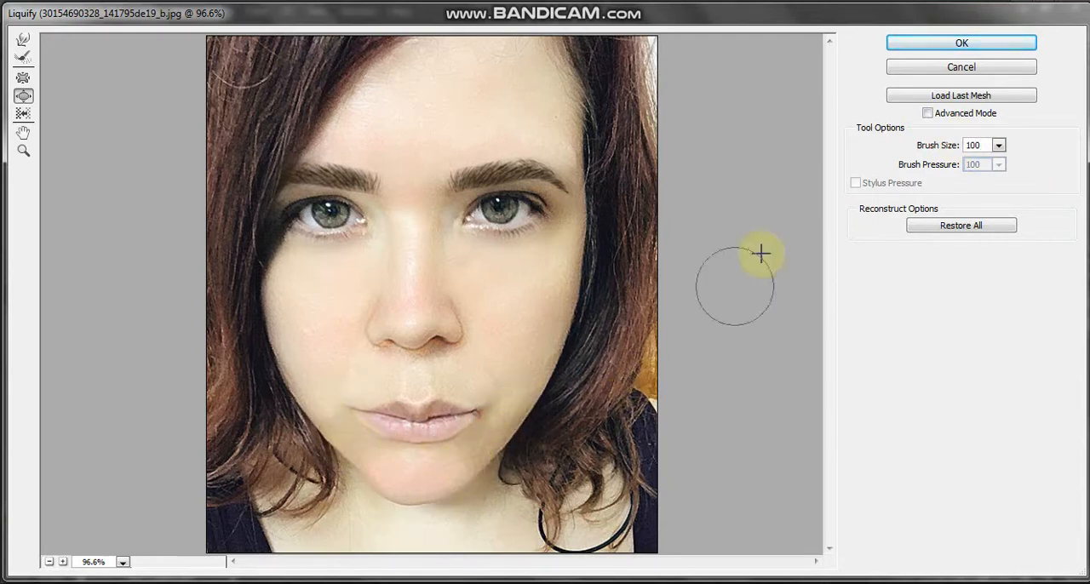
key("Return")
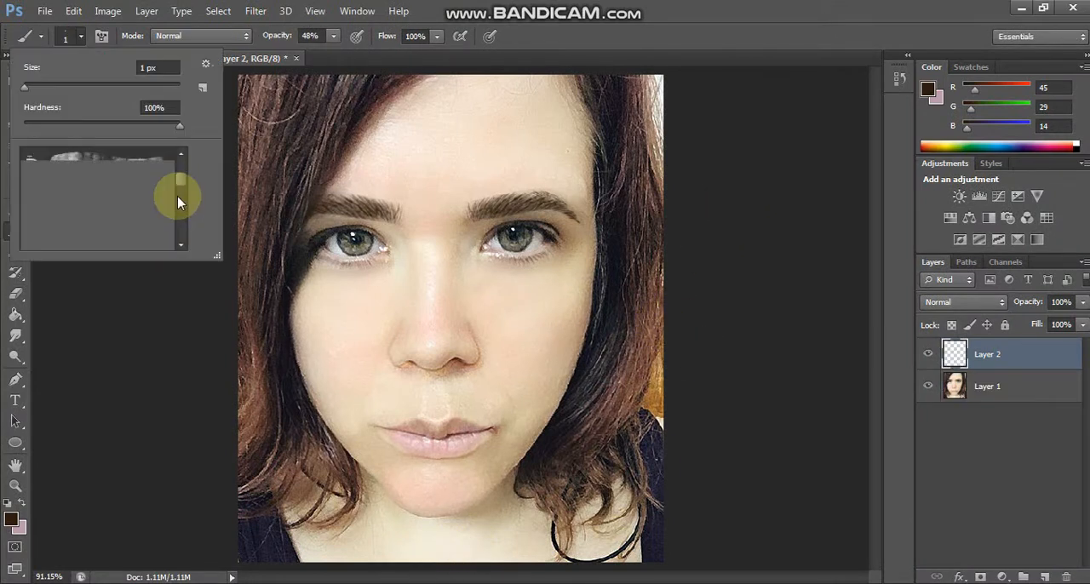
Step: On a new layer, stamp lower lashes under the eye at the image's right with a 97 px eyelash brush at 48% opacity
left_click_drag(178, 196, 180, 202)
scroll(104, 228, "down", 10)
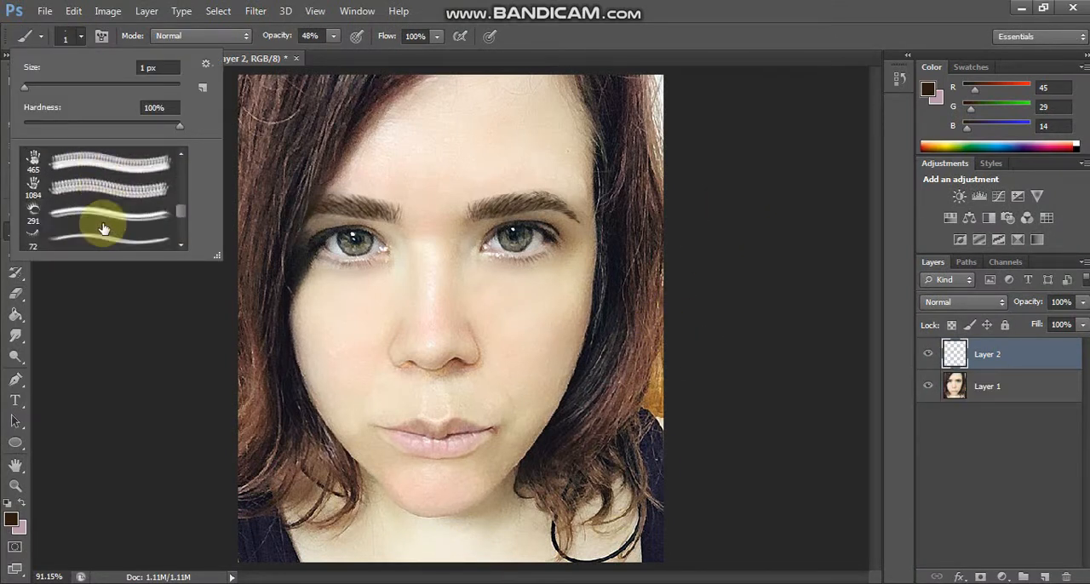
left_click(89, 239)
scroll(85, 236, "up", 10)
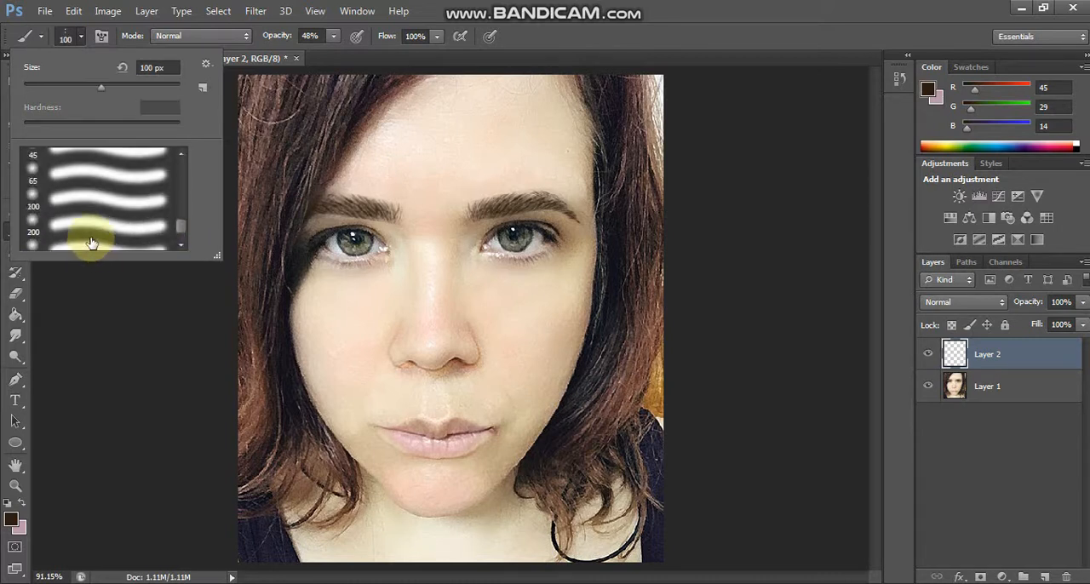
scroll(96, 236, "up", 7)
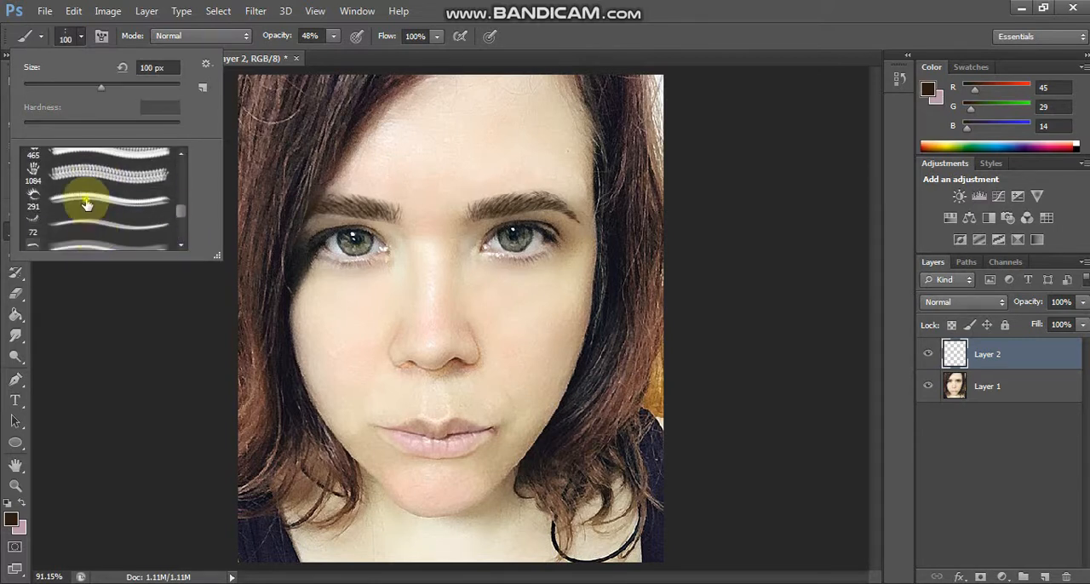
left_click(90, 221)
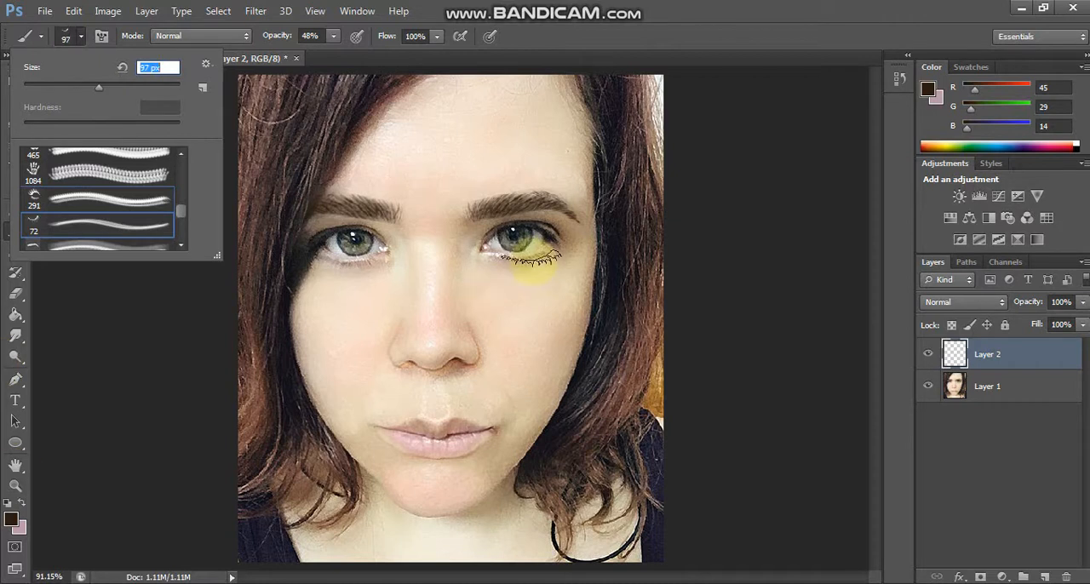
left_click(526, 259)
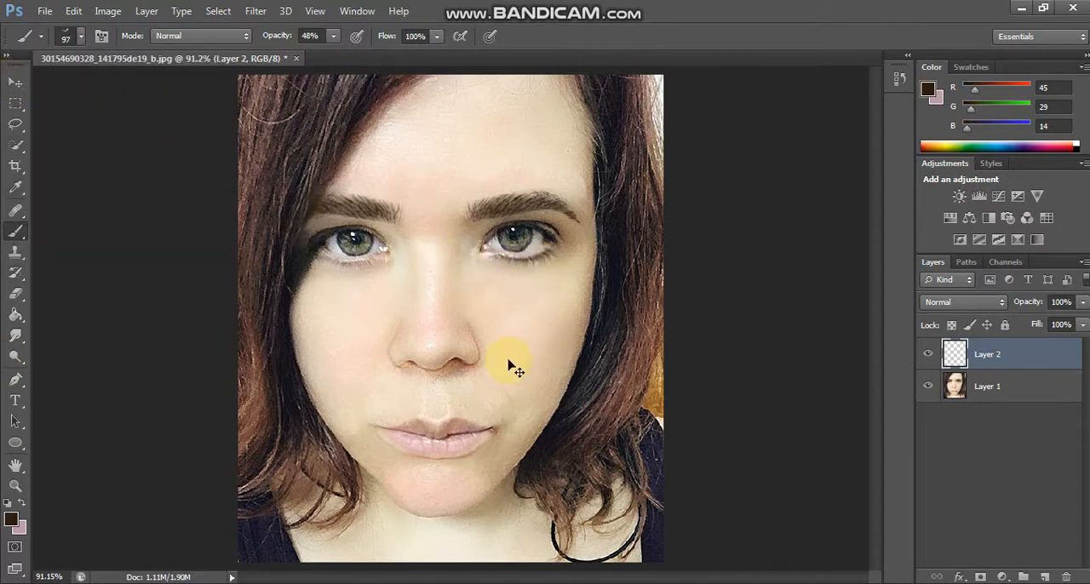
Step: Shift and transform the stamped lashes so they line up with the lower lid of the eye
left_click(10, 83)
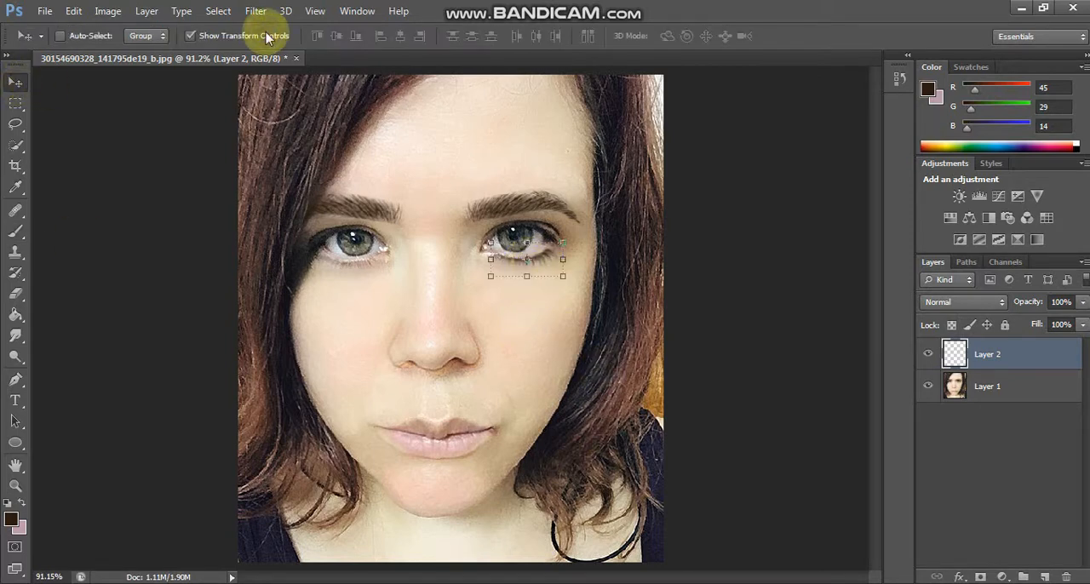
key("ctrl+plus")
key("ctrl+plus")
scroll(669, 345, "up", 4)
left_click_drag(654, 350, 659, 344)
left_click(708, 303)
left_click_drag(708, 303, 701, 302)
key("Return")
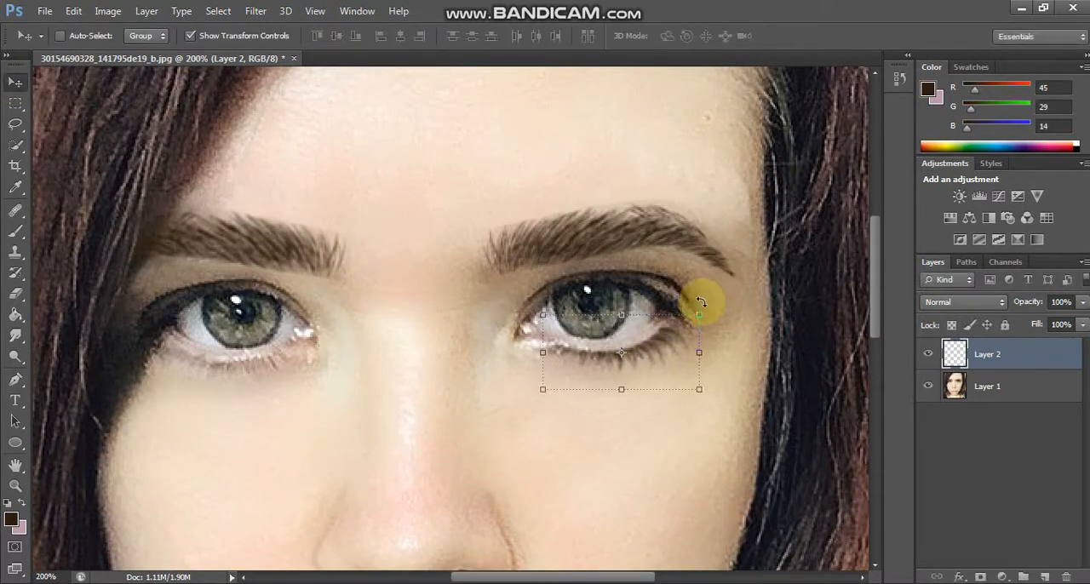
Step: Nudge the lashes toward the outer eye corner and narrow them from the inner side
key("Right")
key("Right")
left_click(546, 354)
left_click_drag(548, 353, 552, 352)
key("Return")
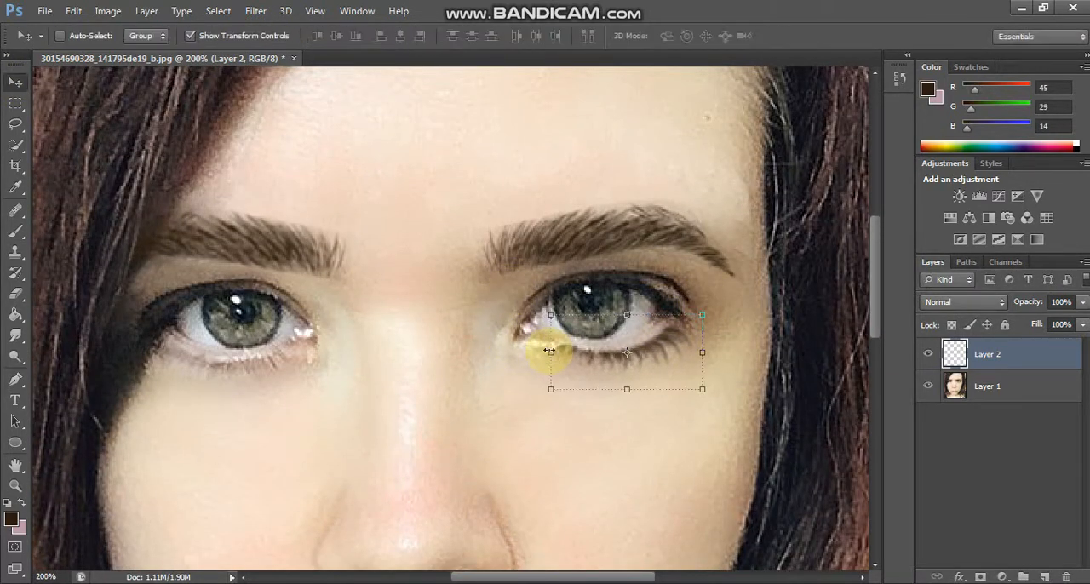
Step: Reposition the lashes and apply a custom Warp to fit their inner end to the lower lid curve
mouse_move(671, 341)
left_mouse_down()
mouse_move(671, 367)
mouse_move(675, 339)
left_mouse_up()
left_click(661, 308)
left_click(760, 34)
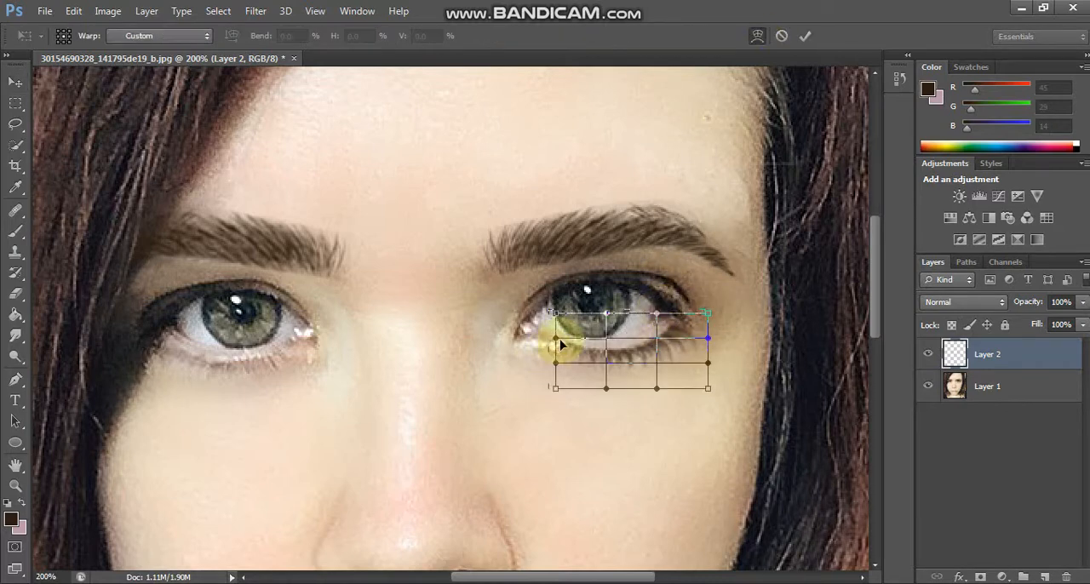
left_click_drag(547, 348, 551, 354)
key("Return")
key("Return")
key("ctrl+0")
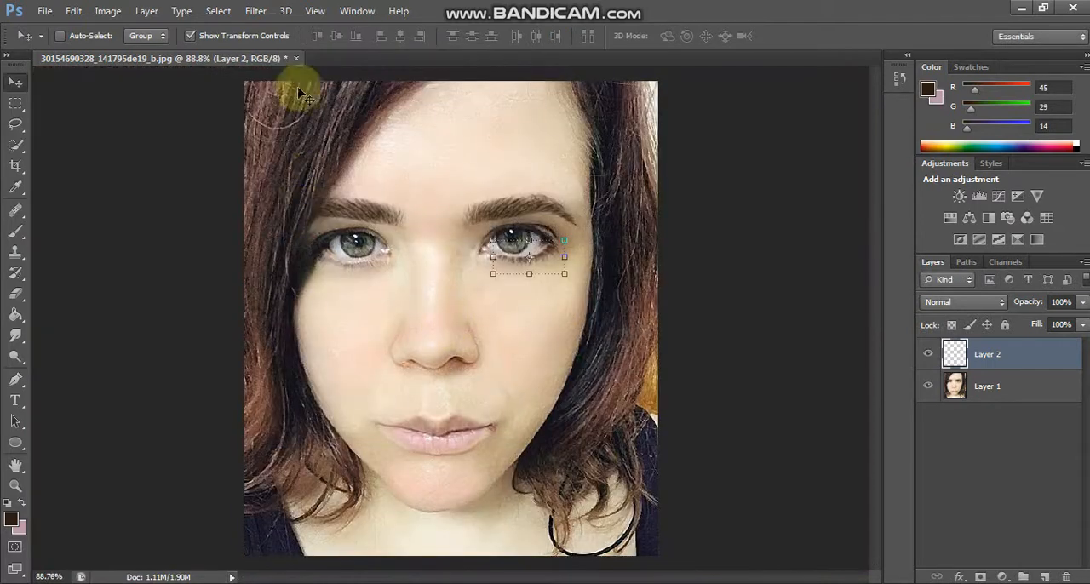
Step: Duplicate the lash layer and fit the mirrored copy under the eye at the image's left
left_click(271, 36)
left_click_drag(1051, 355, 1044, 576)
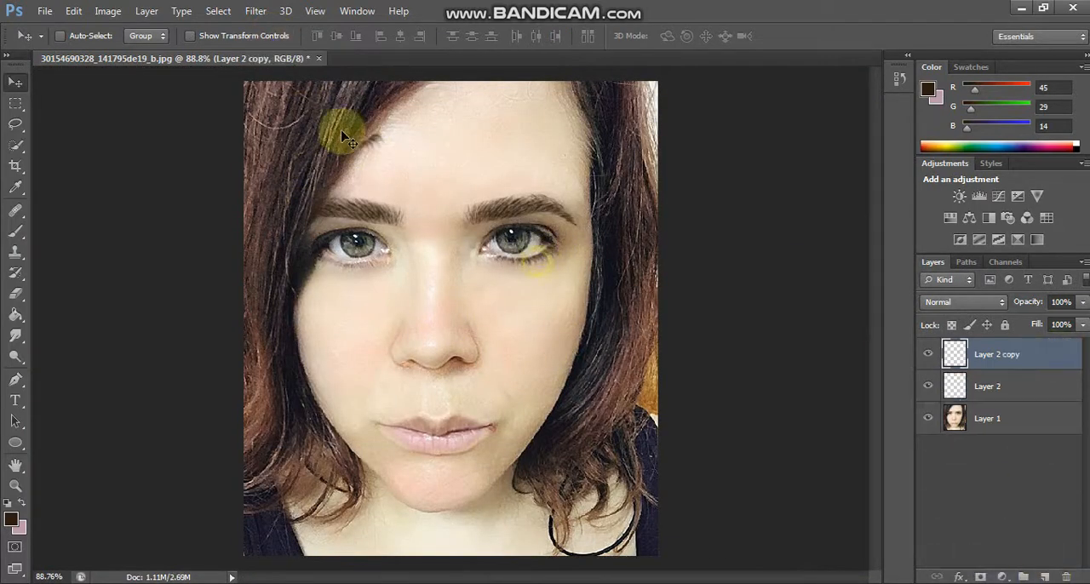
key("ctrl+t")
left_click_drag(361, 119, 362, 252)
key("Return")
key("Return")
left_click(262, 39)
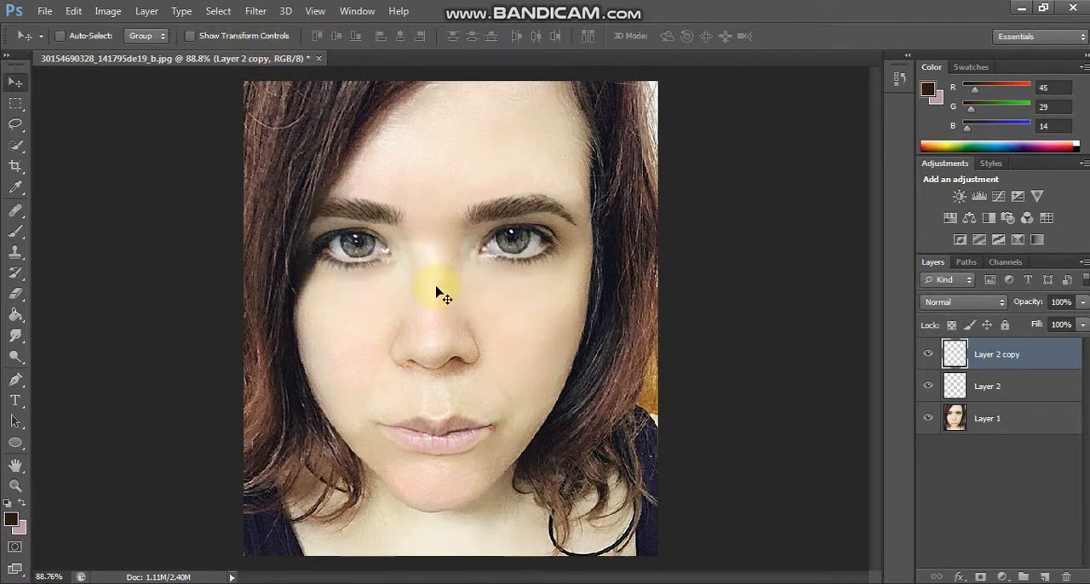
Step: Merge the two lash layers and sharpen the result with Unsharp Mask at 61% amount, 1.0 pixel radius and threshold 0
left_click(920, 382)
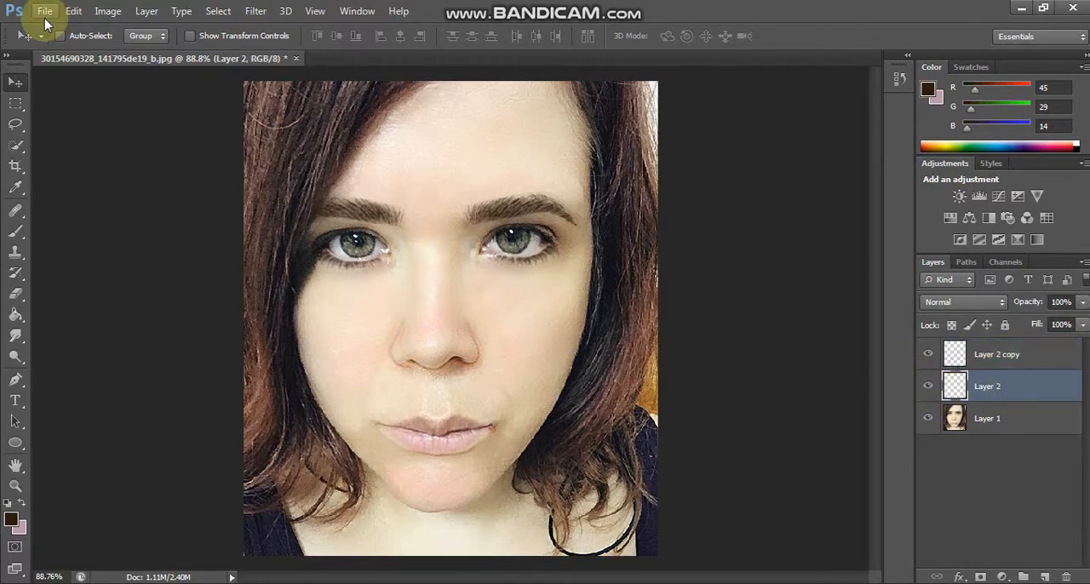
key("Delete")
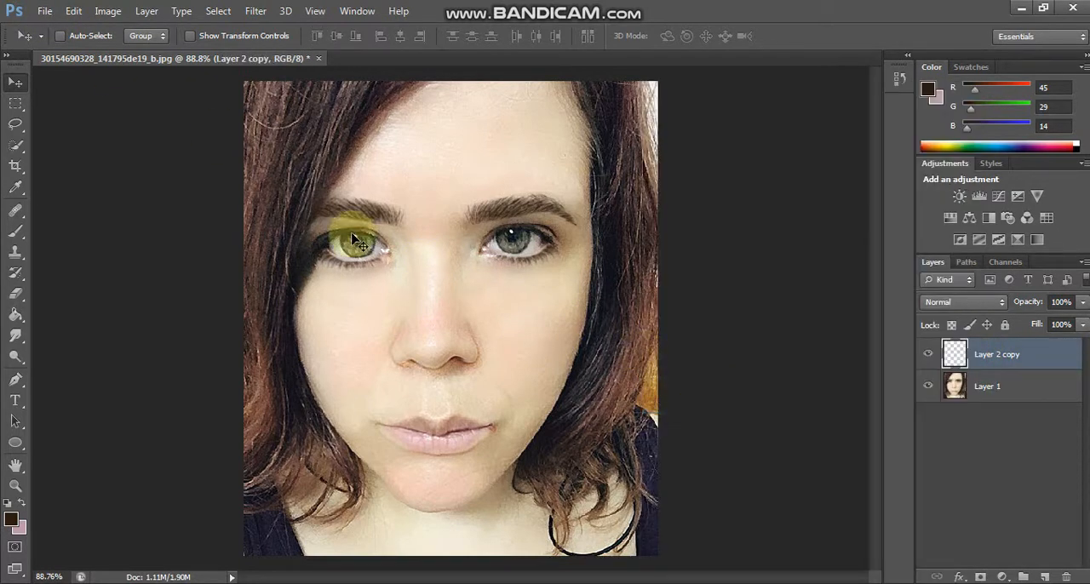
left_click(218, 10)
mouse_move(282, 246)
left_click(451, 326)
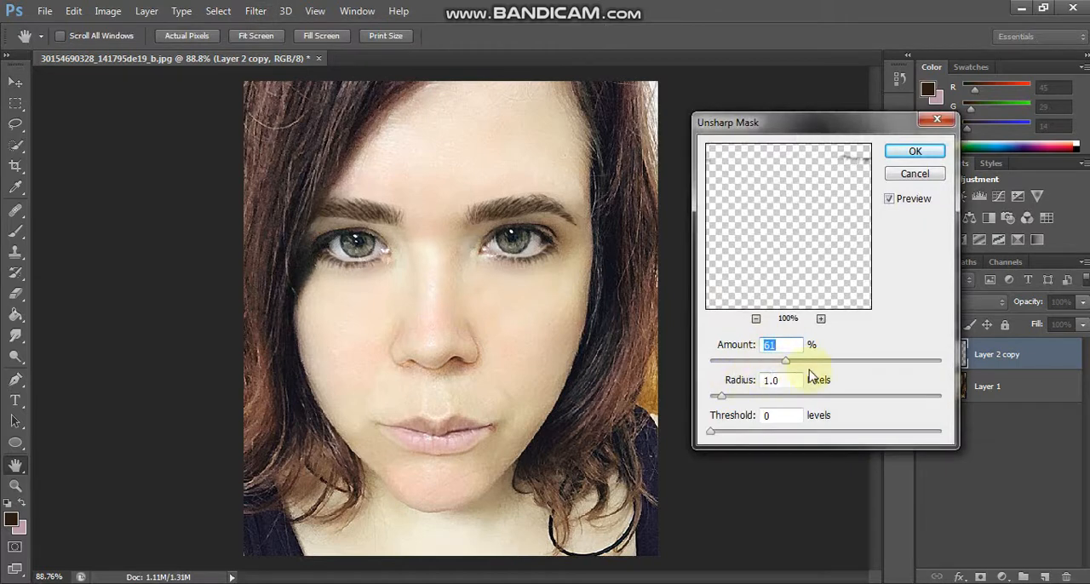
key("Return")
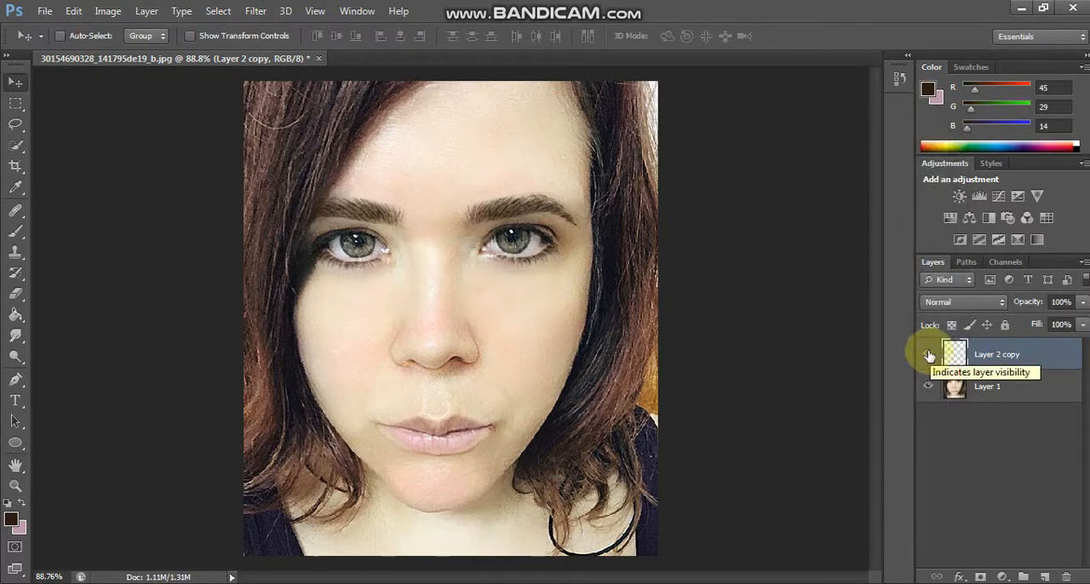
Step: Set the lash layer's opacity to 71% and merge it with the portrait layer
left_click(1060, 379, "shift")
right_click(1060, 379)
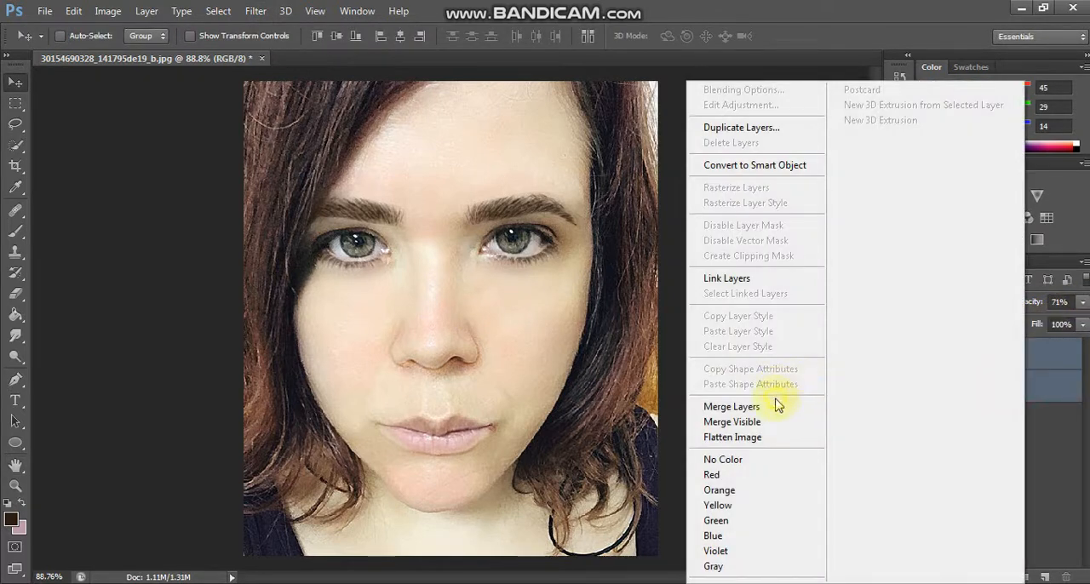
left_click(761, 400)
Step: Add a new layer in Soft Light mode and set the foreground color to pink, RGB 185, 33, 86
left_click(1045, 577)
left_click(963, 303)
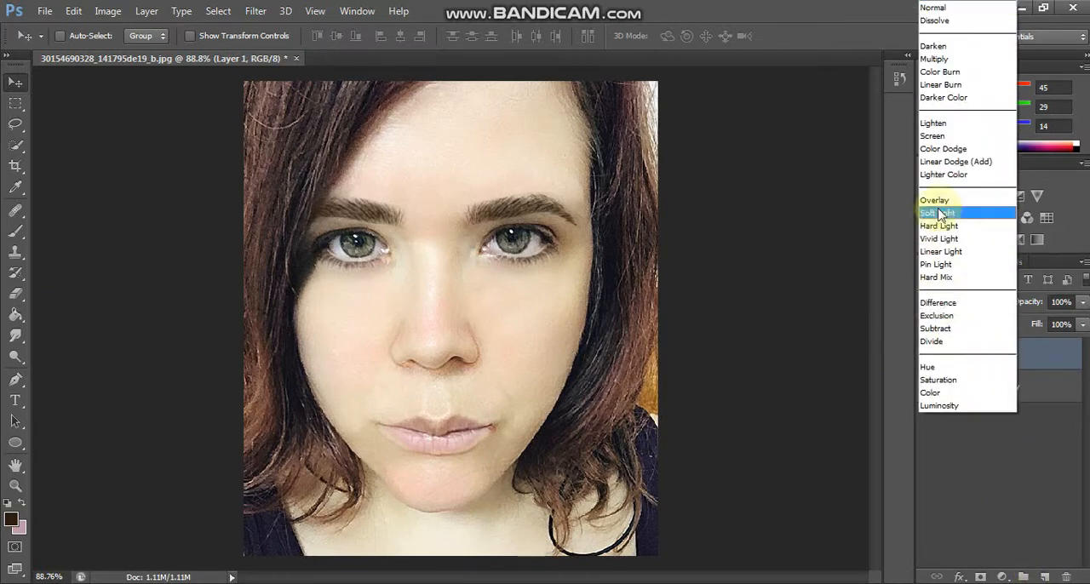
left_click(940, 213)
left_click(16, 232)
left_click(11, 520)
left_click(835, 316)
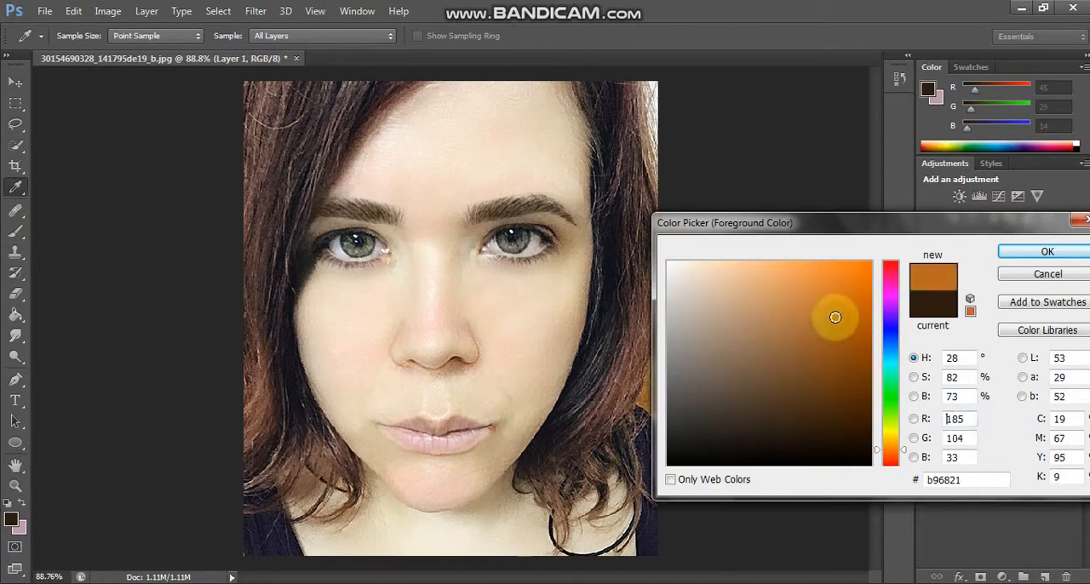
left_click(890, 272)
left_click(1020, 255)
Step: Paint pink blush on the cheeks and chin with a soft brush at 30% opacity, using sizes 70 and 40 px
left_click(82, 37)
scroll(144, 167, "up", 10)
left_click(144, 156)
left_click(334, 36)
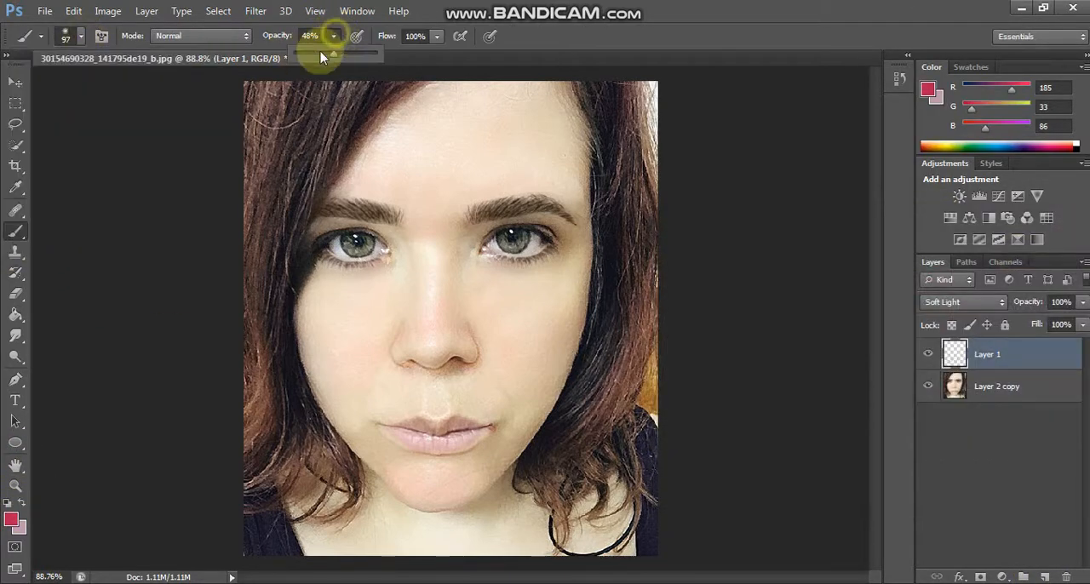
left_click(333, 36)
key("bracketright")
key("bracketright")
left_click(541, 327)
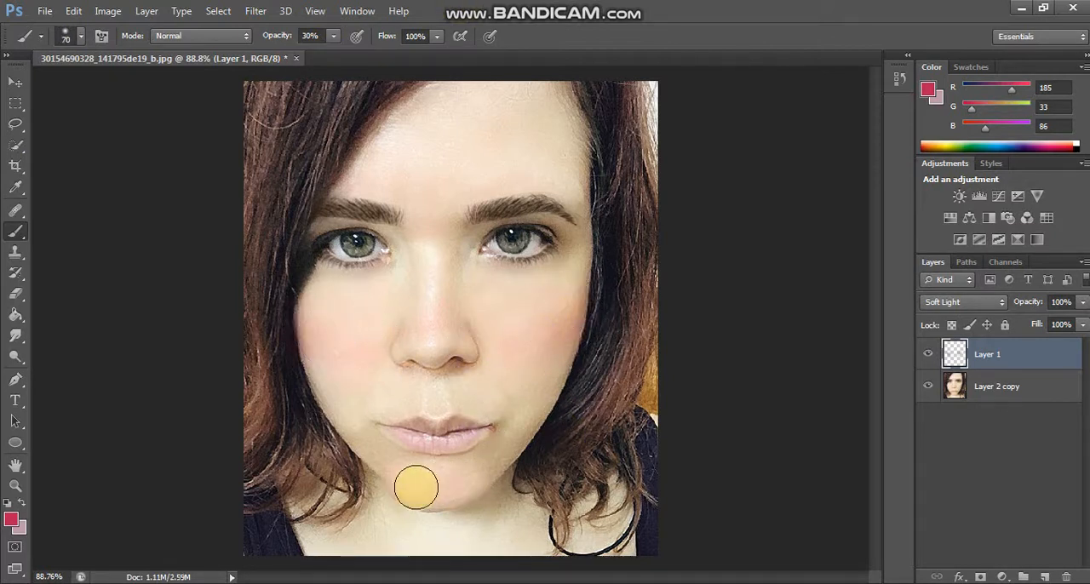
key("bracketleft")
key("bracketleft")
key("bracketleft")
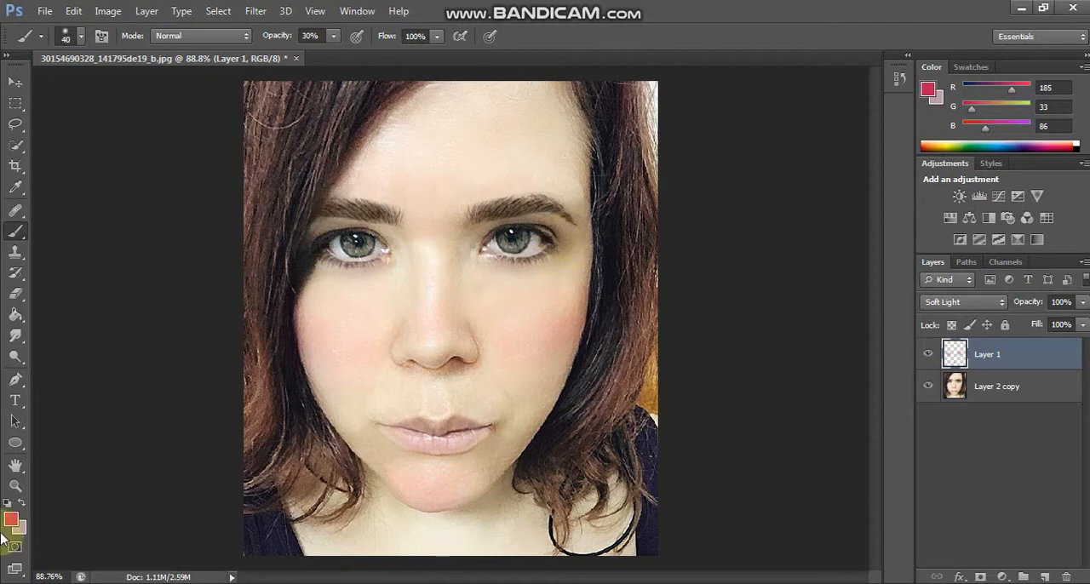
Step: Set the foreground color to dark wine, RGB 96, 28, 52, and paint eyeshadow on both upper lids with a 35 px brush
left_click(11, 520)
left_click(813, 387)
left_click(1022, 253)
key("bracketleft")
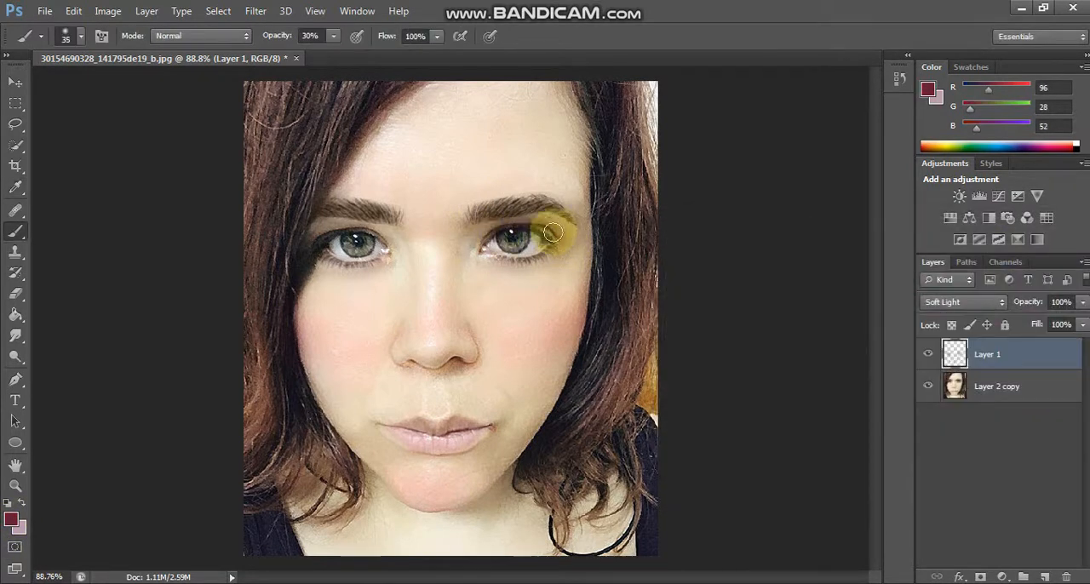
key("bracketleft")
key("bracketleft")
key("bracketleft")
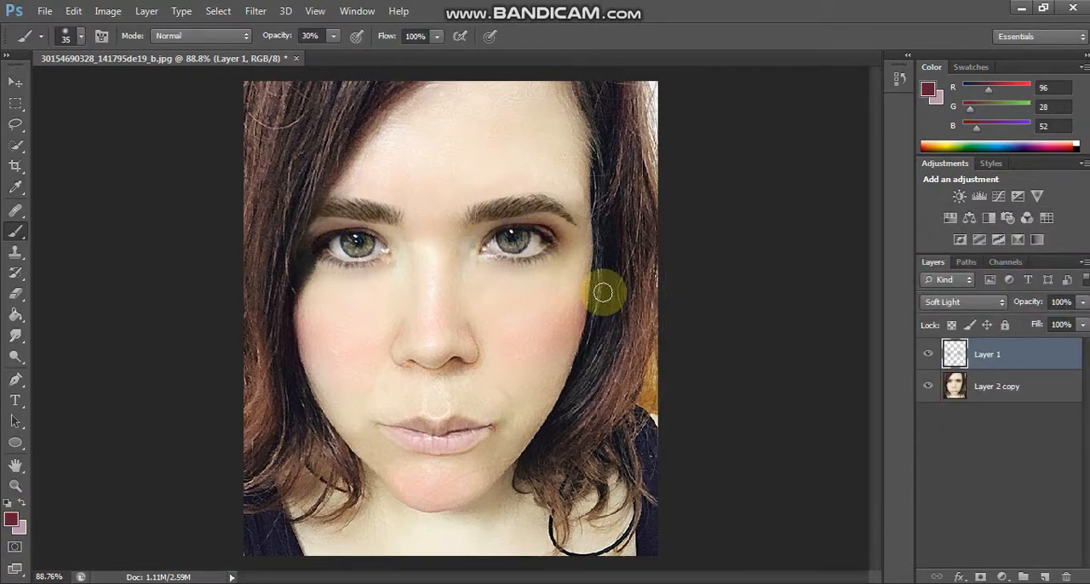
Step: Shade along the lower lash lines with a 15 px brush at 20% opacity, and compare the portrait with the makeup layer hidden and shown
key("ctrl+plus")
key("ctrl+plus")
left_click(334, 37)
left_click(325, 56)
key("bracketleft")
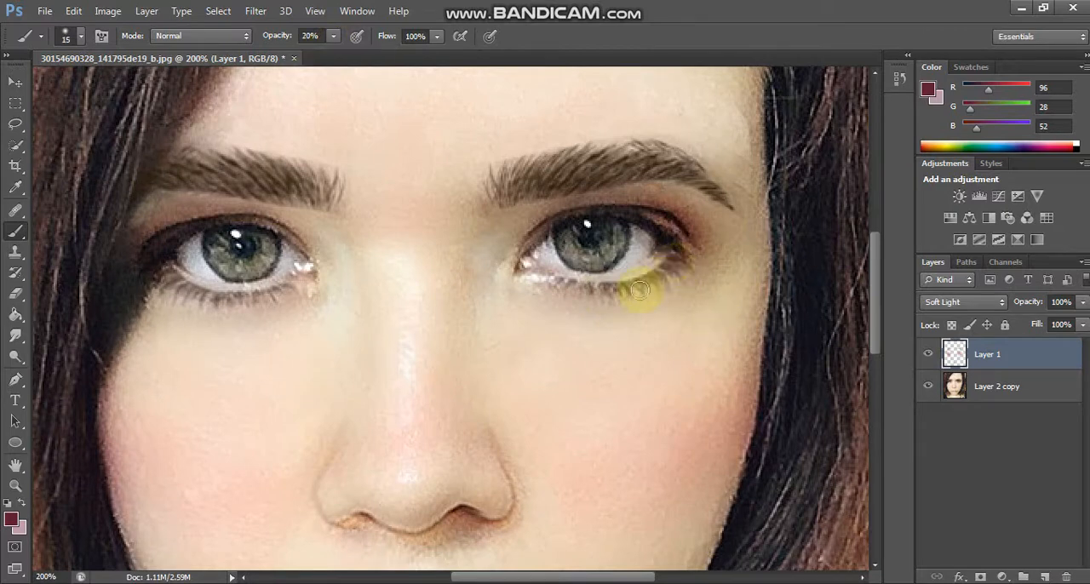
key("ctrl+0")
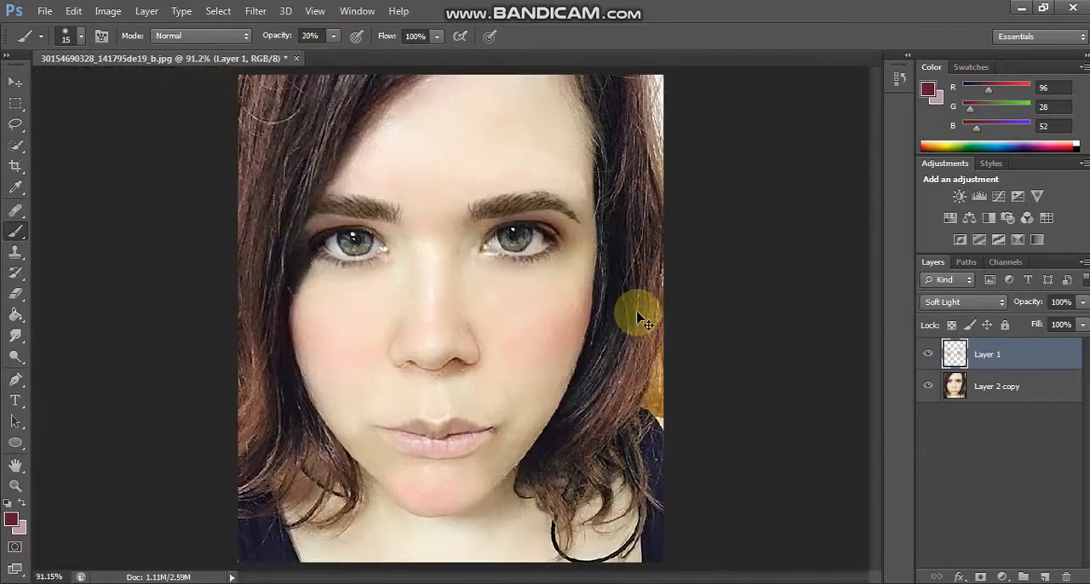
left_click(934, 362)
left_click(934, 363)
left_click(934, 362)
left_click(934, 364)
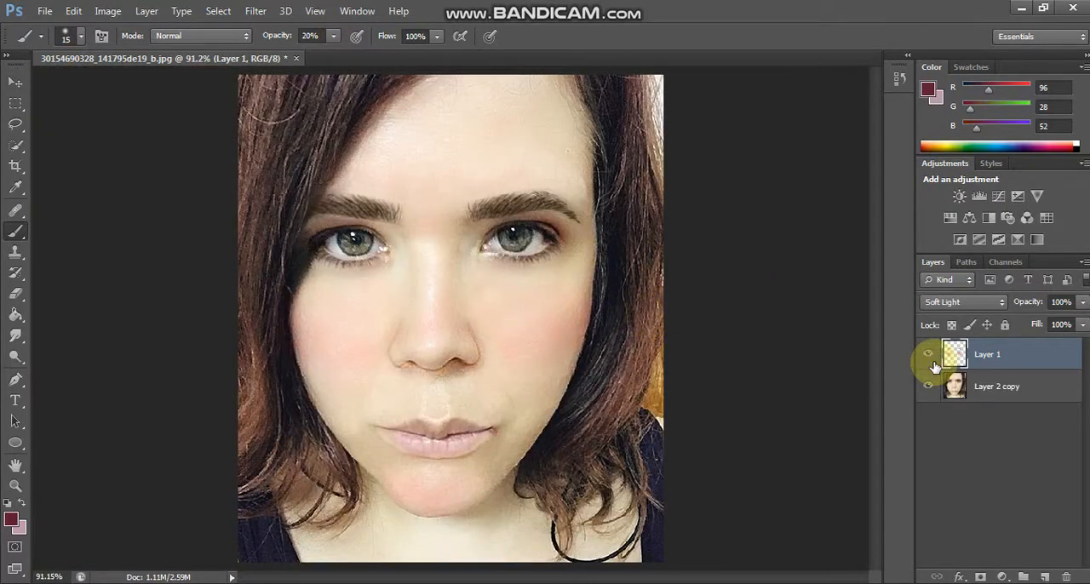
Step: Merge the makeup layer with the portrait layer below and add a new layer in Soft Light mode
left_click(1009, 385, "ctrl")
right_click(1008, 385)
left_click(790, 407)
left_click(1044, 577)
left_click(963, 303)
left_click(944, 218)
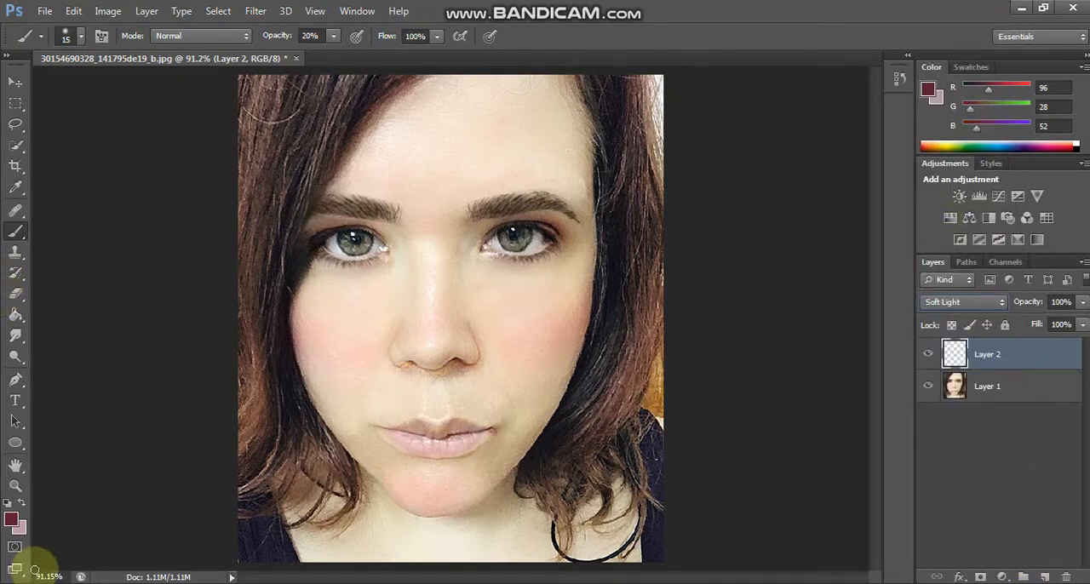
Step: Set the foreground color to brown, RGB 84, 60, 34
left_click(12, 519)
left_click(395, 293)
left_click(775, 365)
left_click(786, 395)
left_click(1047, 250)
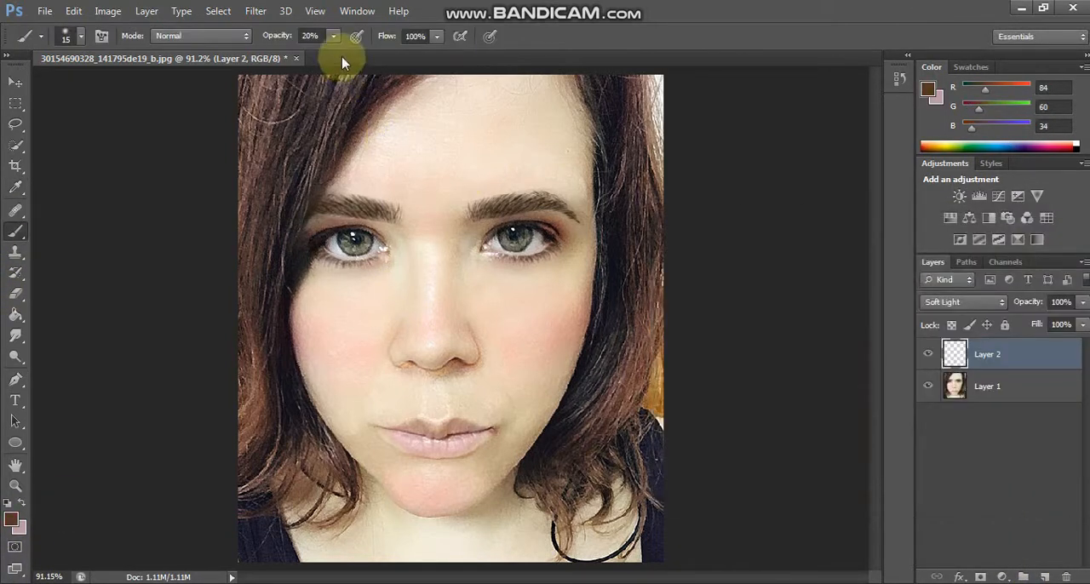
Step: Set the foreground color to dark brown, RGB 49, 36, 22, with a 45 px brush at 48% opacity
left_click(334, 36)
left_click(341, 57)
left_click(474, 4)
key("bracketright")
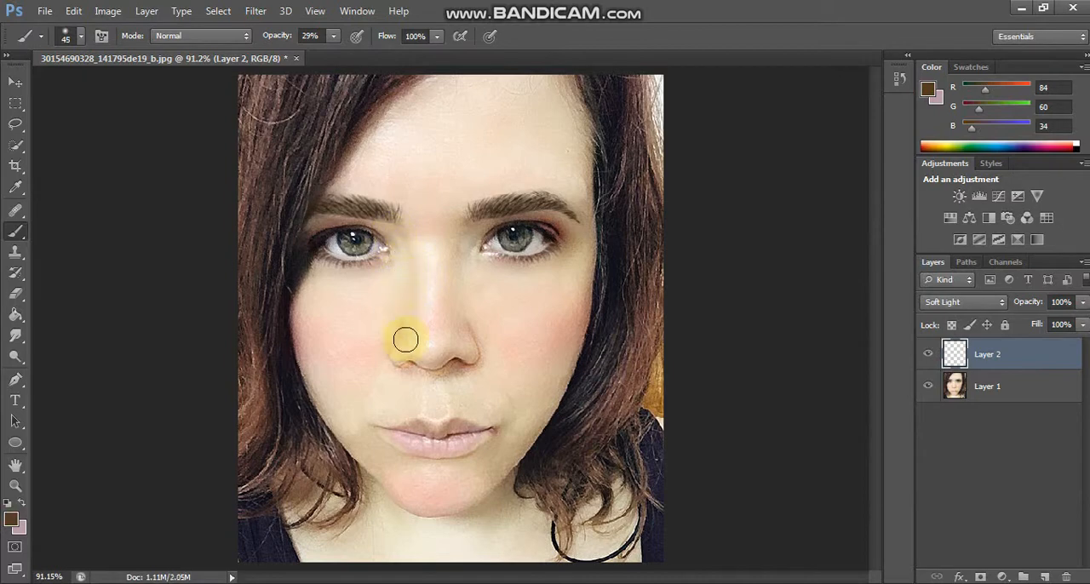
left_click(11, 519)
left_click(779, 424)
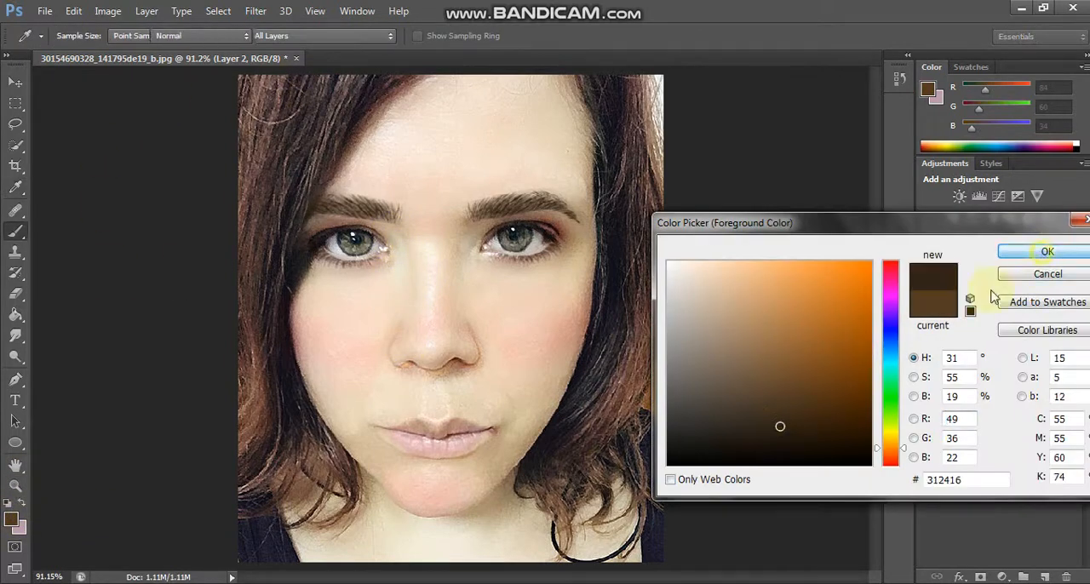
left_click(1047, 250)
key("4")
key("8")
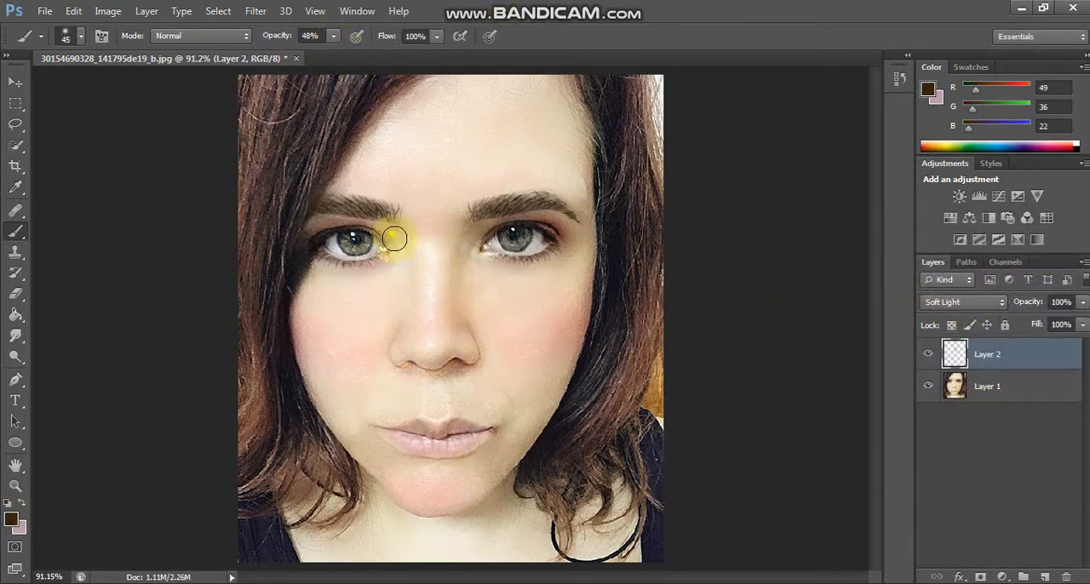
Step: Contour the outer edges of the face with the dark brown brush at 125 and 40 px, and compare with the layer's visibility toggled
key("bracketright")
key("bracketright")
key("bracketright")
key("bracketright")
key("bracketright")
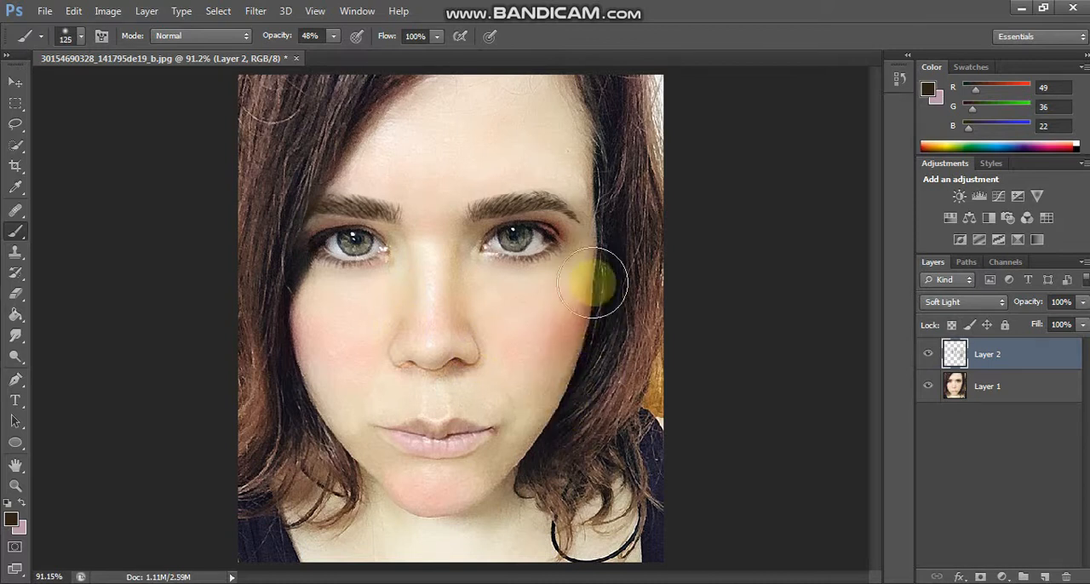
mouse_move(284, 257)
left_mouse_down()
mouse_move(289, 372)
mouse_move(332, 465)
mouse_move(369, 493)
left_mouse_up()
key("bracketleft")
key("bracketleft")
key("bracketleft")
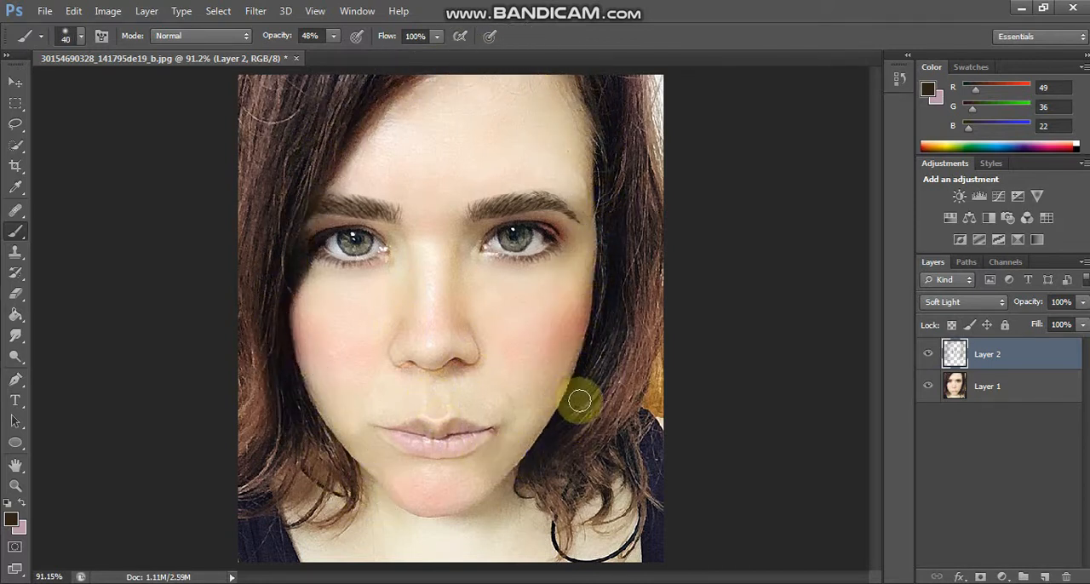
left_click(927, 354)
left_click(927, 354)
Step: Merge the contour layer with the portrait layer and add another new layer in Soft Light mode
left_click(998, 387, "ctrl")
right_click(999, 388)
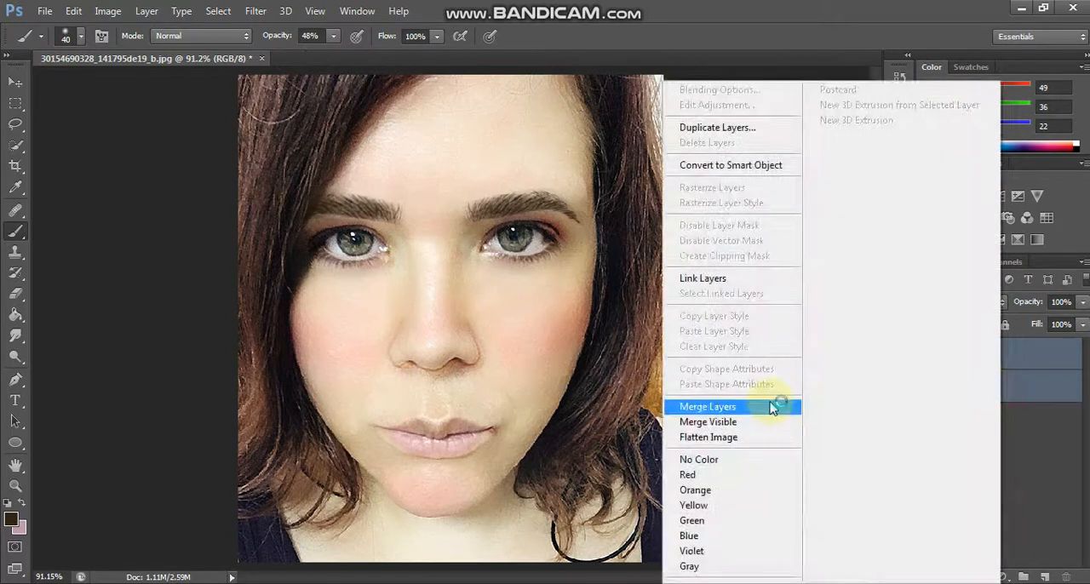
left_click(771, 407)
left_click(1045, 576)
left_click(964, 301)
left_click(937, 214)
Step: Set the foreground color to white and paint highlights on the face with a 45 px brush at 46% opacity
left_click(12, 519)
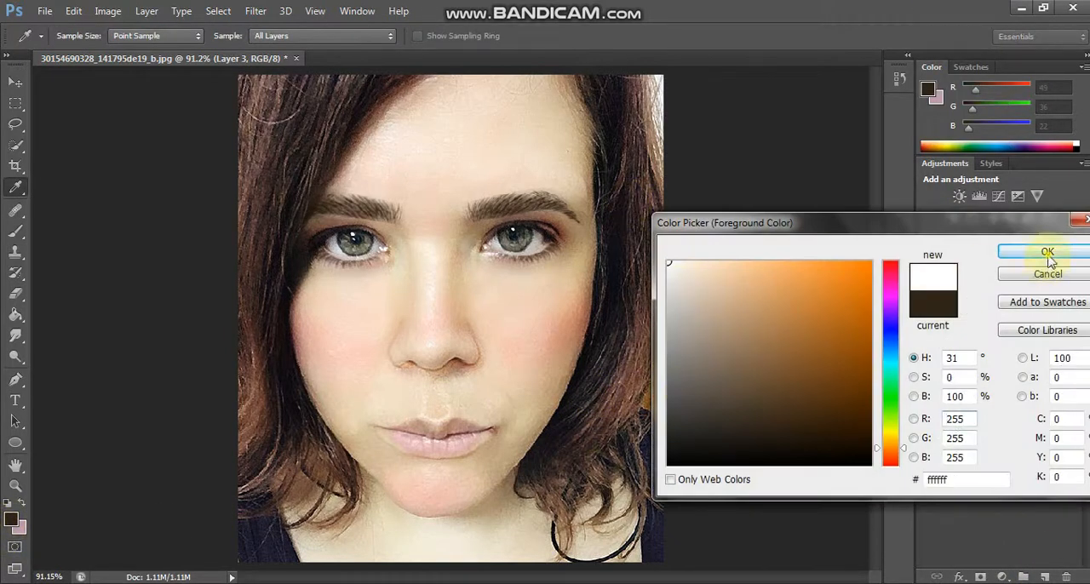
left_click(1042, 248)
left_click_drag(294, 53, 293, 54)
key("bracketright")
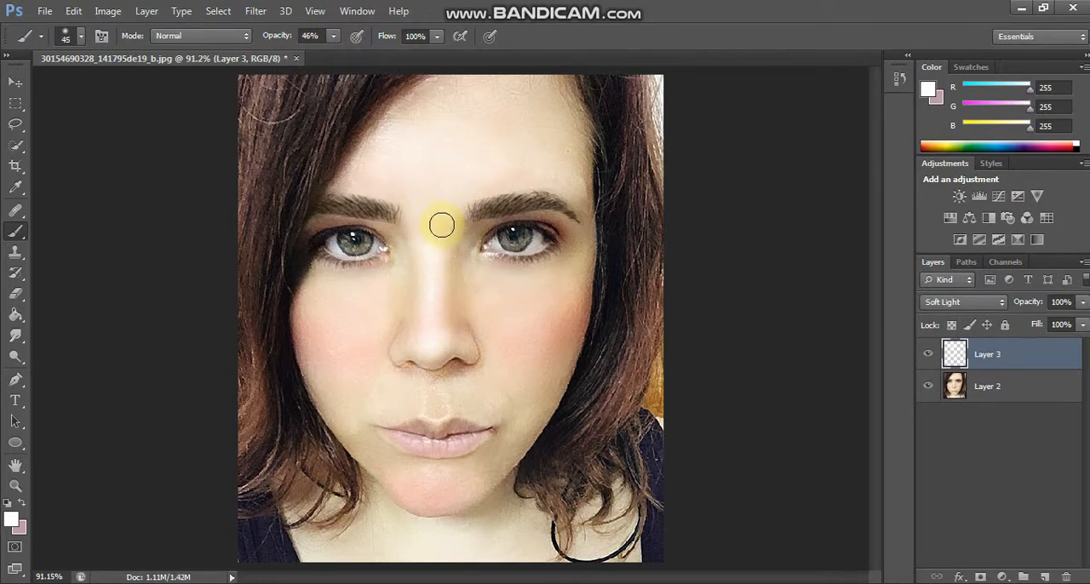
left_click_drag(515, 292, 574, 250)
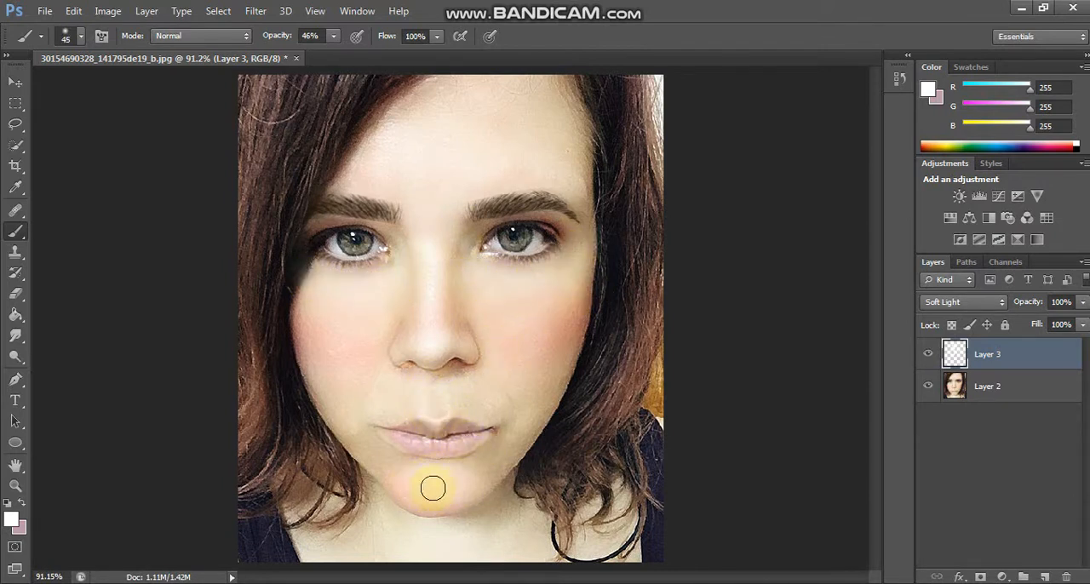
Step: Refine the white highlights with a 15 px brush at 93% opacity, and compare the portrait with the highlight layer's visibility toggled
key("ctrl+plus")
key("bracketleft")
key("bracketleft")
key("bracketleft")
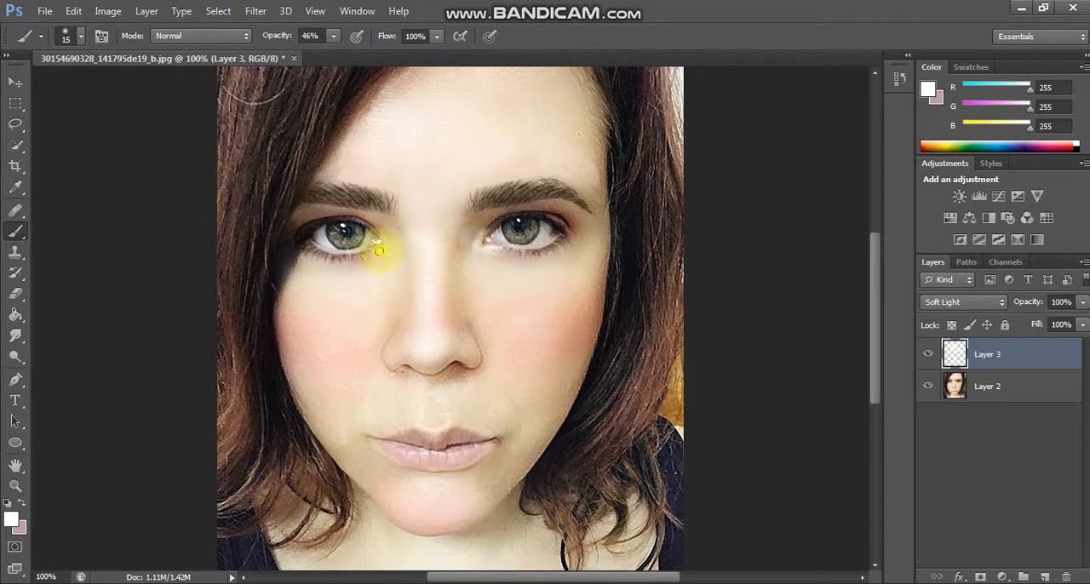
left_click(929, 354)
left_click(929, 354)
Step: Merge the highlight layer into the portrait layer and add a new Soft Light layer for brightening the eyes
left_click(1015, 391, "shift")
right_click(1015, 392)
left_click(740, 411)
left_click(1045, 577)
left_click(938, 303)
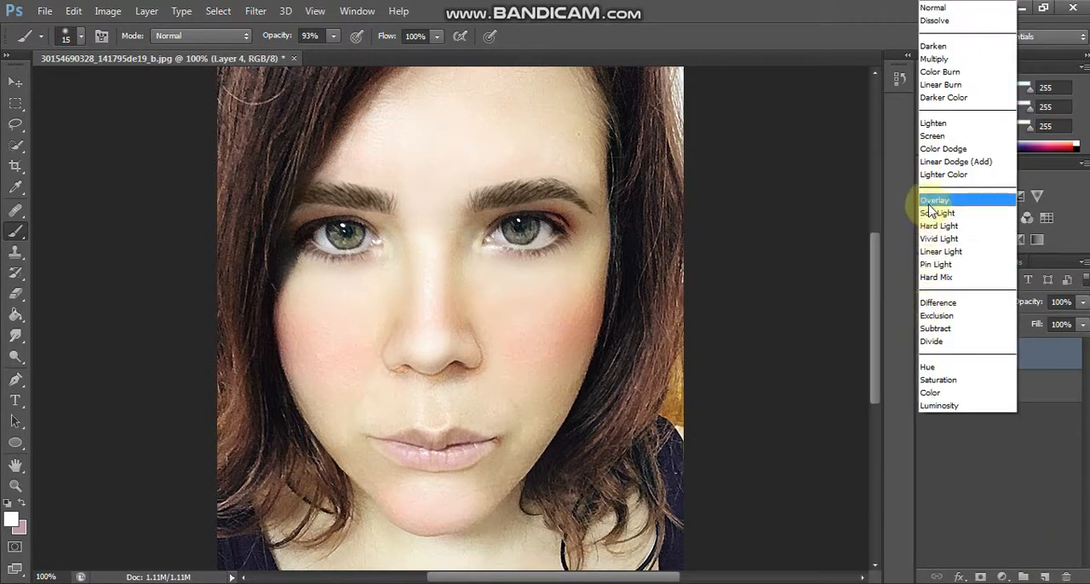
left_click(931, 213)
key("ctrl+plus")
key("ctrl+plus")
scroll(461, 261, "up", 9)
left_click(932, 302)
left_click(931, 215)
Step: Paint white highlights around the inner corner of the right-hand eye with 15 and 9 px brushes at 93% opacity
left_click_drag(876, 291, 876, 247)
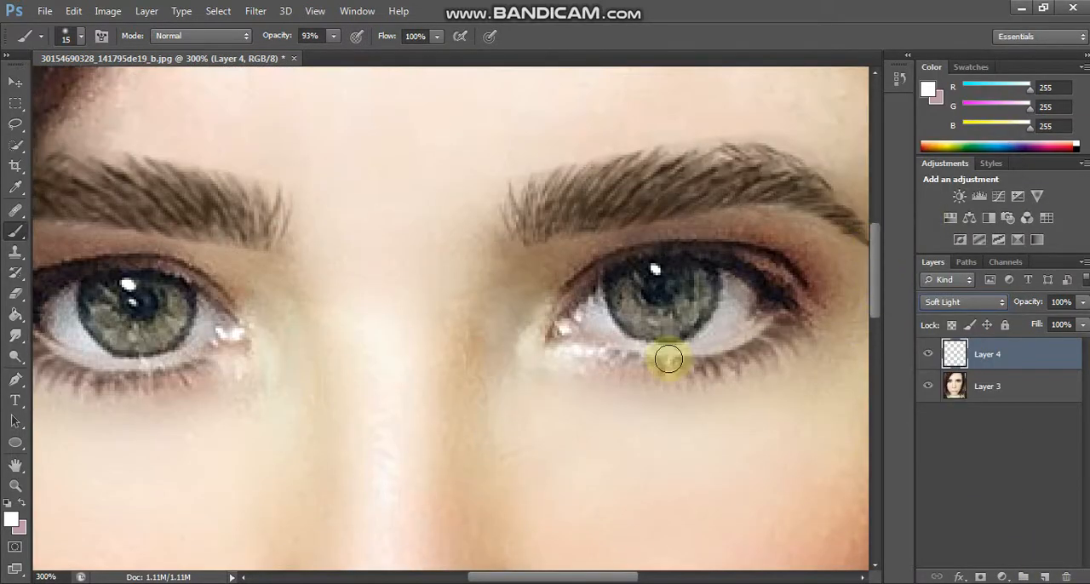
mouse_move(631, 346)
left_mouse_down()
mouse_move(699, 307)
mouse_move(630, 283)
left_mouse_up()
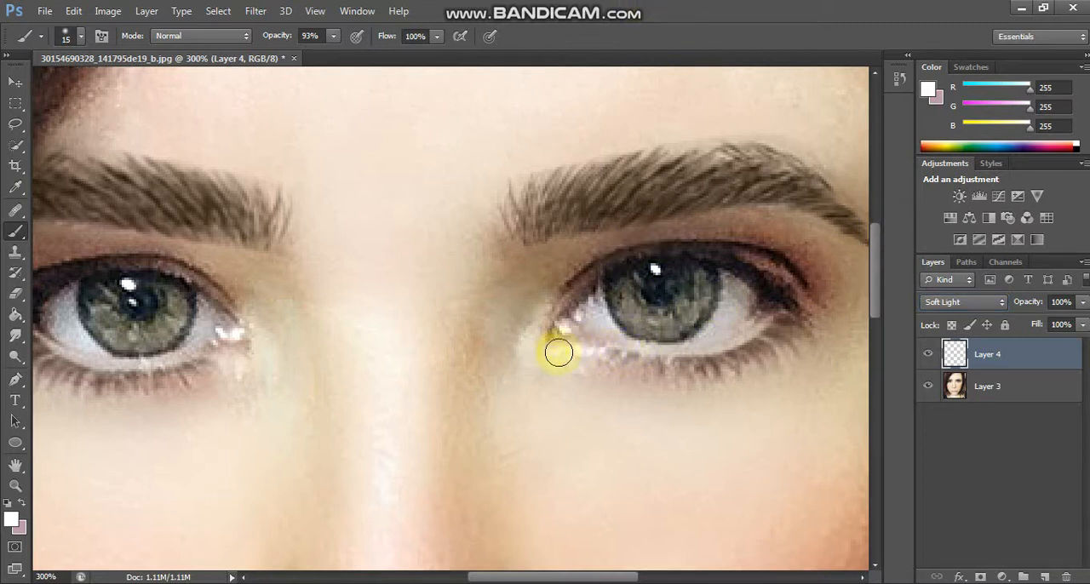
mouse_move(621, 345)
left_mouse_down()
mouse_move(747, 343)
mouse_move(787, 316)
mouse_move(577, 297)
left_mouse_up()
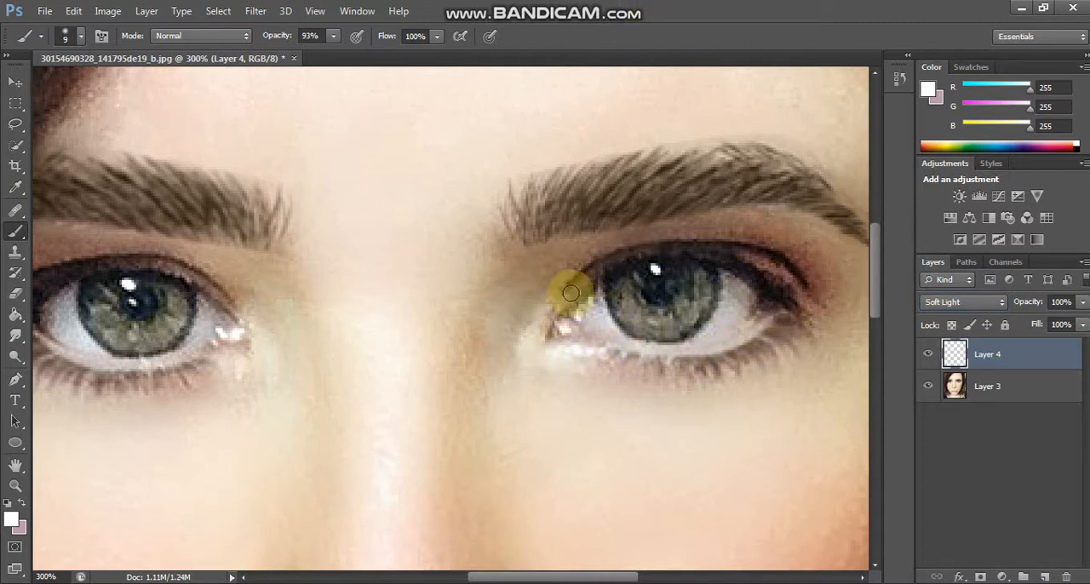
Step: Draw a Pen path along the right-hand eye's lower waterline and stroke it with a 2 px white brush, without simulated pressure
left_click(69, 36)
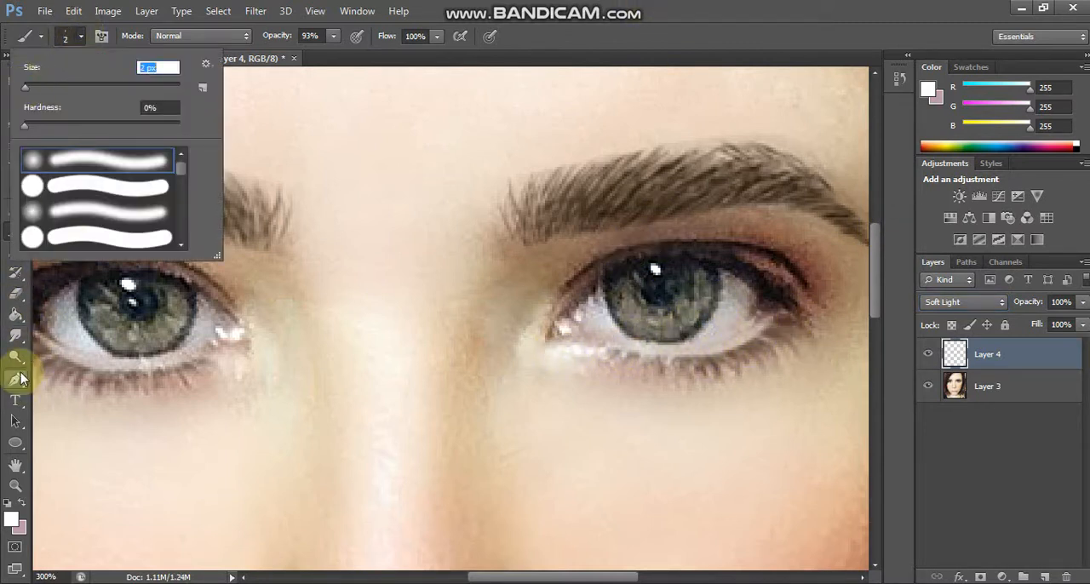
left_click(15, 380)
left_click(603, 345)
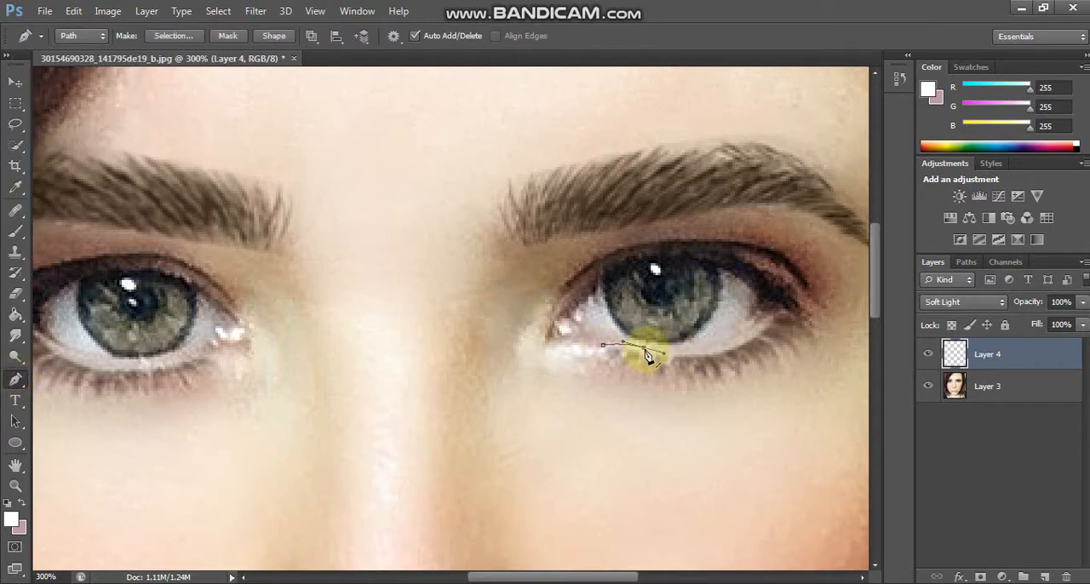
left_click_drag(648, 356, 649, 356)
left_click_drag(771, 320, 821, 243)
right_click(694, 332)
left_click(750, 144)
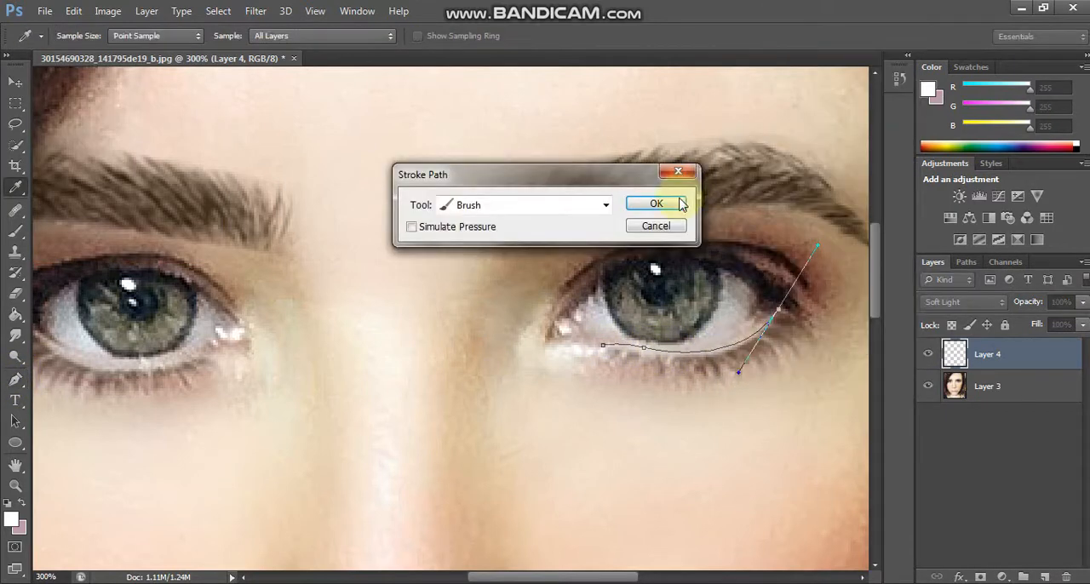
left_click(656, 203)
Step: Trace the left-hand eye's lower waterline with a Pen path, stroke it with the white brush, and compare by toggling the layer's visibility
left_click(612, 347)
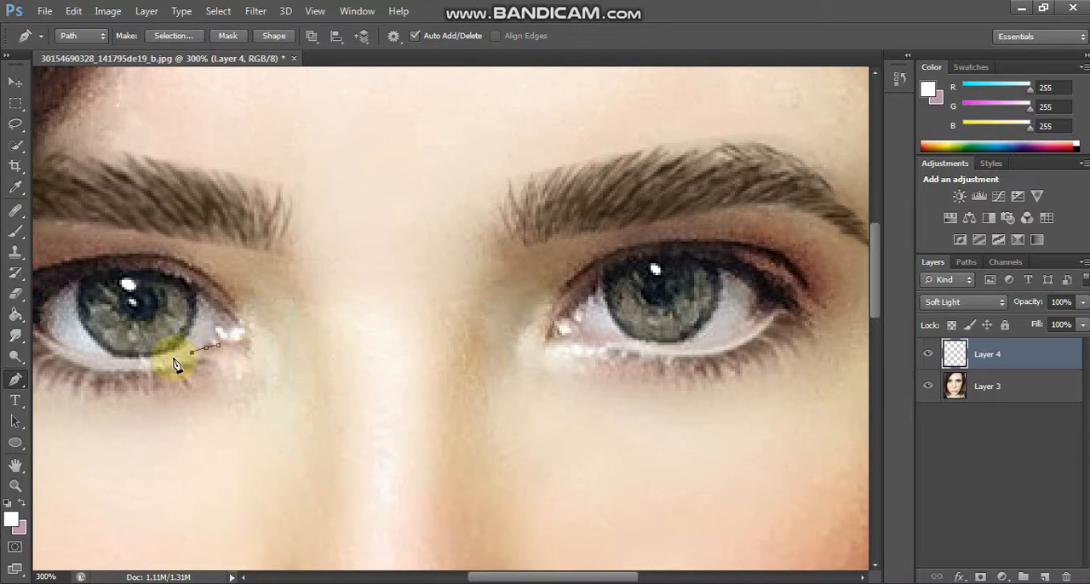
left_click_drag(592, 578, 519, 578)
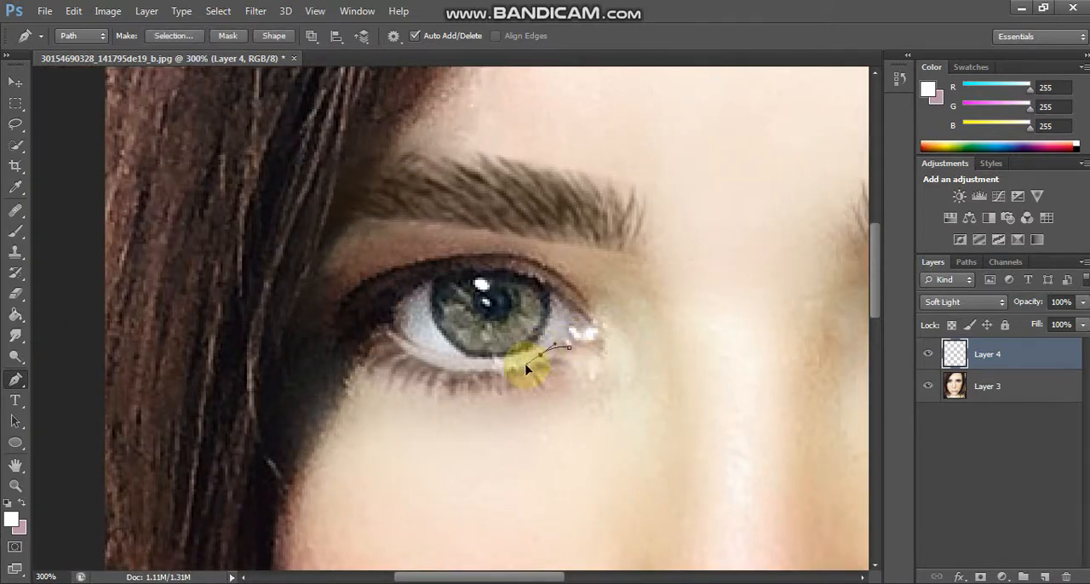
left_click_drag(384, 321, 335, 247)
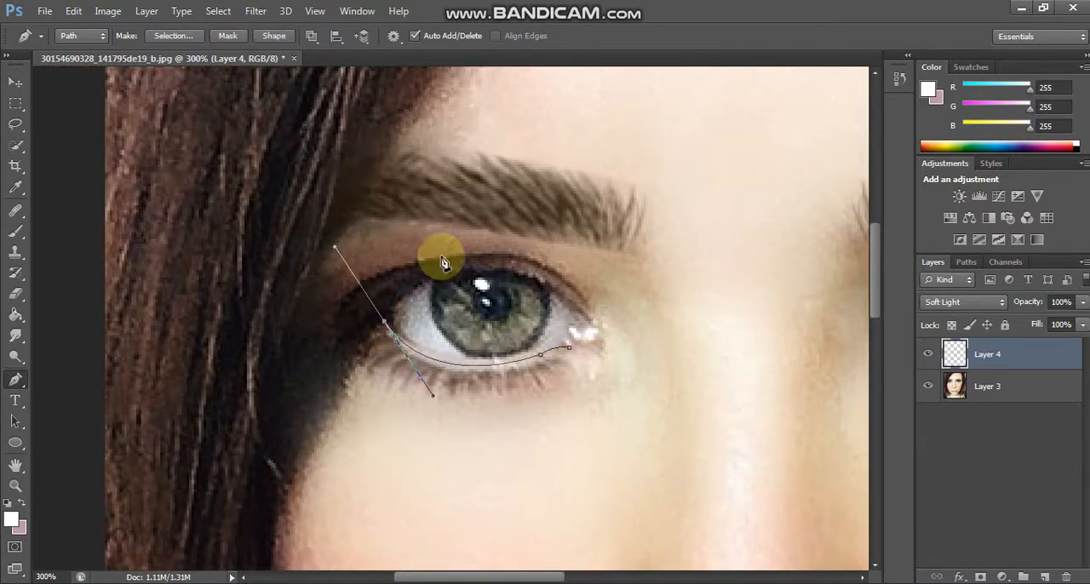
right_click(443, 252)
left_click(501, 346)
left_click(669, 206)
key("ctrl+0")
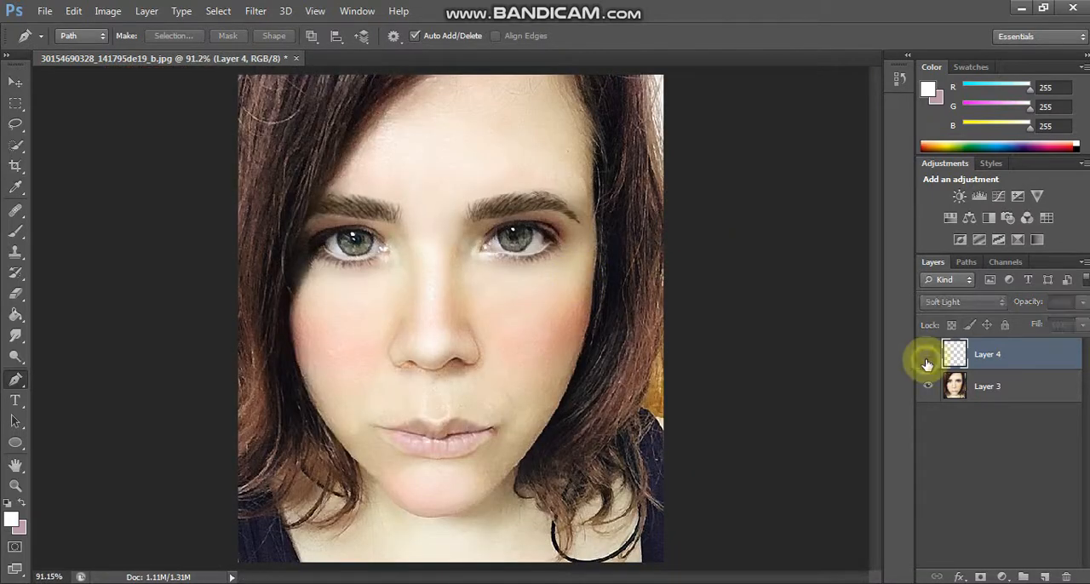
left_click(927, 364)
left_click(927, 364)
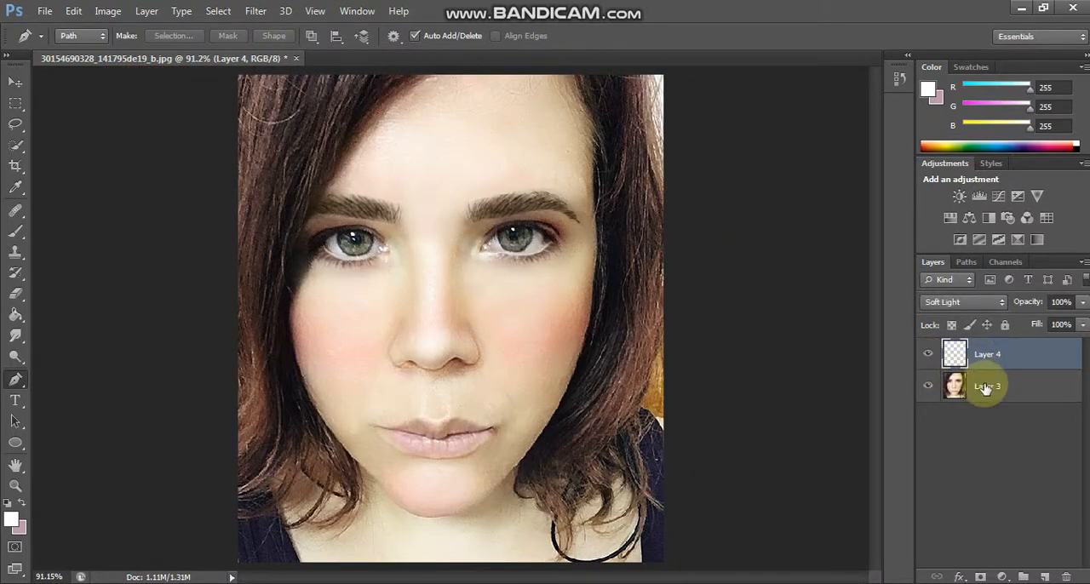
Step: Merge the waterline layer with the portrait layer and add a new layer above it
left_click(985, 386, "ctrl")
right_click(985, 386)
left_click(744, 405)
key("ctrl+plus")
key("ctrl+plus")
scroll(748, 241, "up", 1)
scroll(748, 241, "up", 1)
left_click(1045, 577)
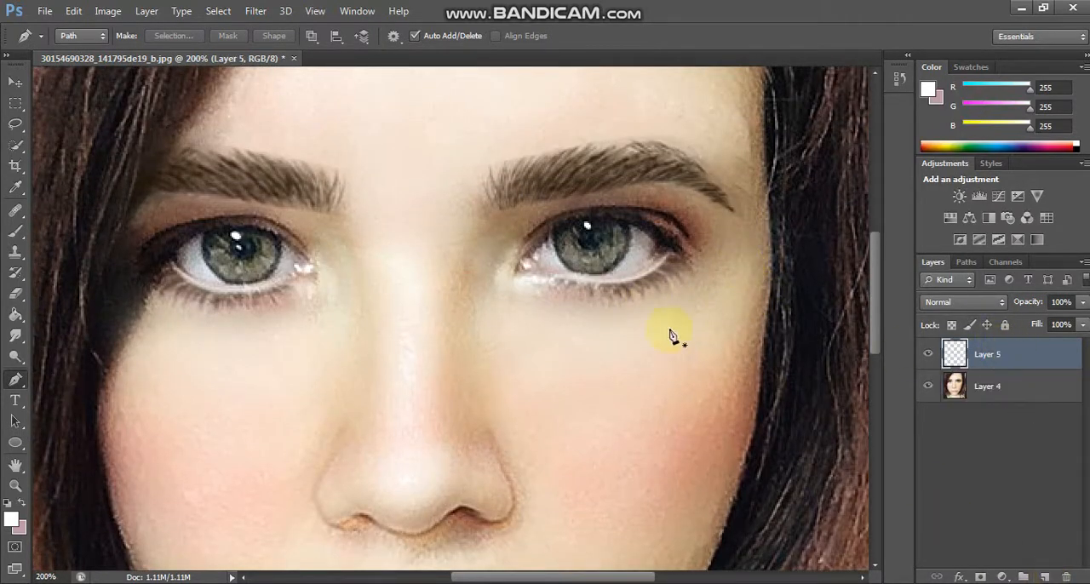
Step: Set the Brush's foreground color to near-black, RGB 24, 24, 24, and the new layer's blend mode to Soft Light
left_click(15, 230)
left_click(11, 520)
left_click_drag(715, 384, 681, 439)
left_click(1048, 251)
left_click(963, 301)
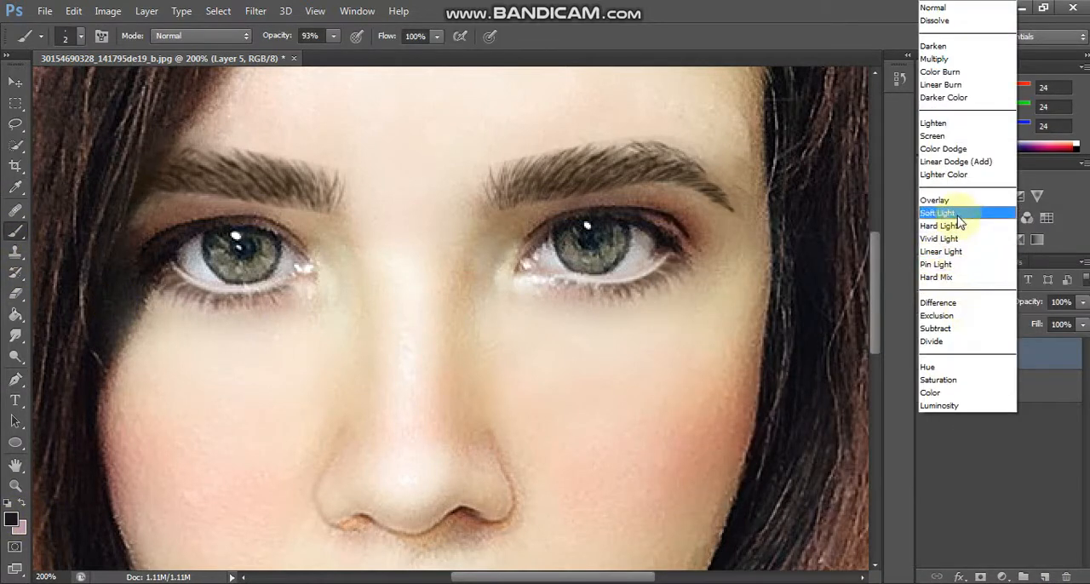
left_click(944, 213)
Step: Darken the right-hand eye's outer corner and upper lash line at 34% opacity with 15 and 9 px brushes, and compare by toggling the layer
key("bracketright")
key("bracketright")
key("bracketright")
key("bracketright")
key("bracketright")
key("bracketright")
key("bracketright")
key("bracketright")
key("bracketright")
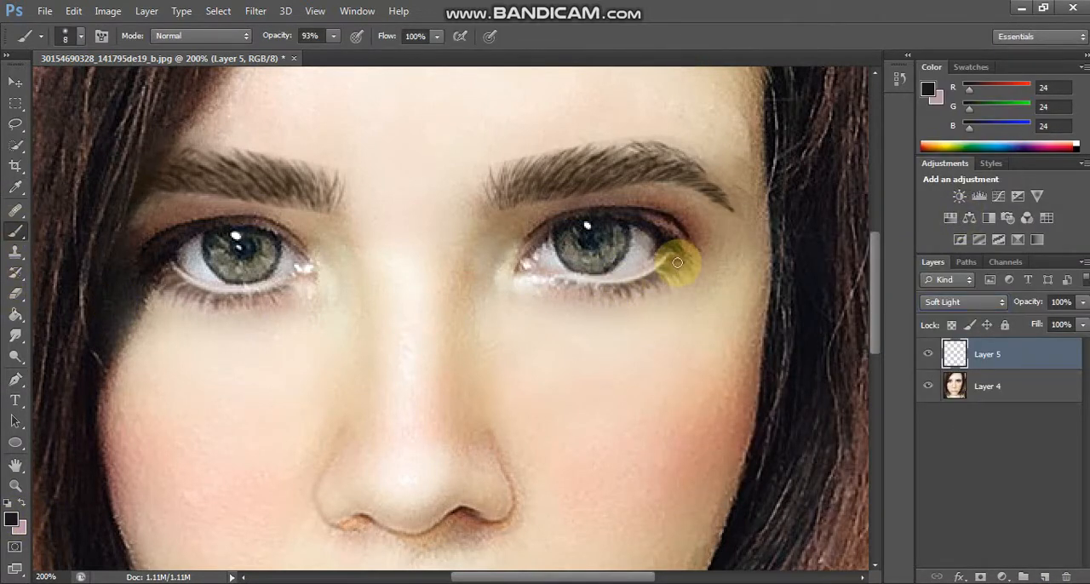
left_click(334, 37)
left_click_drag(334, 52, 287, 52)
left_click(674, 266)
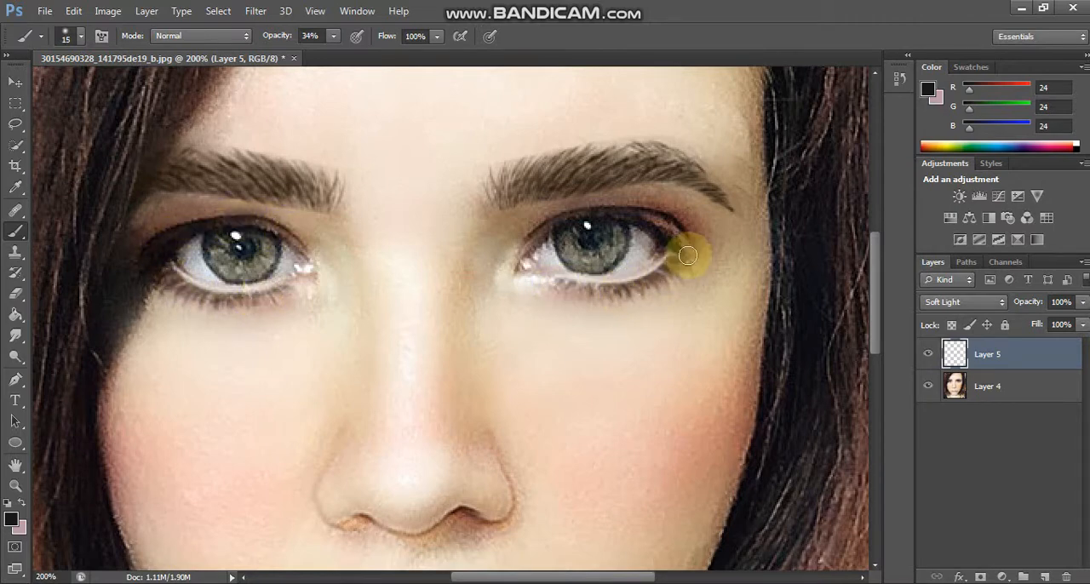
key("bracketleft")
key("bracketleft")
mouse_move(679, 234)
left_mouse_down()
mouse_move(585, 217)
mouse_move(534, 242)
left_mouse_up()
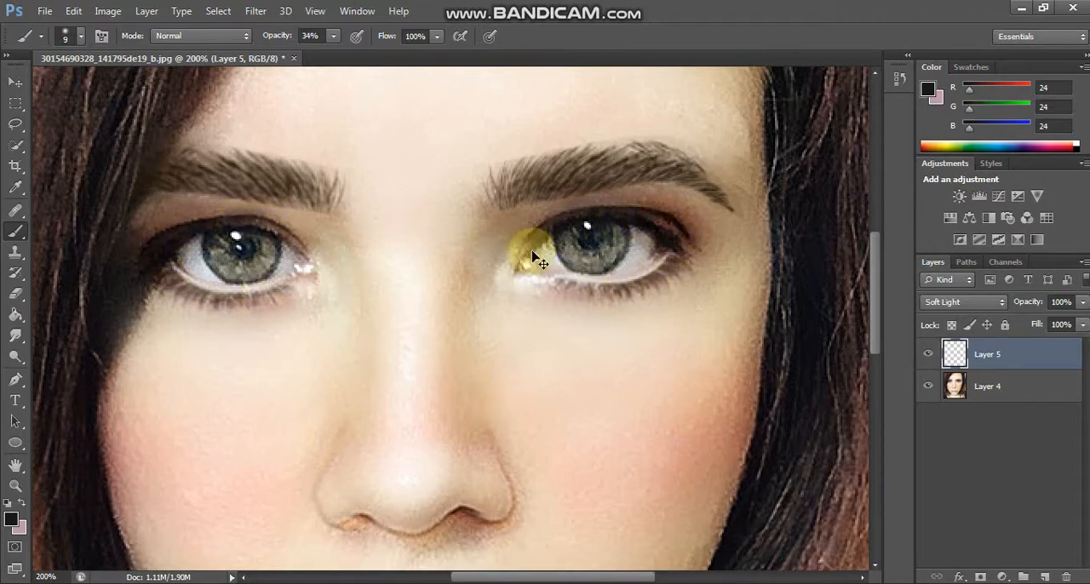
key("ctrl+0")
left_click(931, 357)
left_click(931, 357)
left_click(931, 357)
left_click(931, 357)
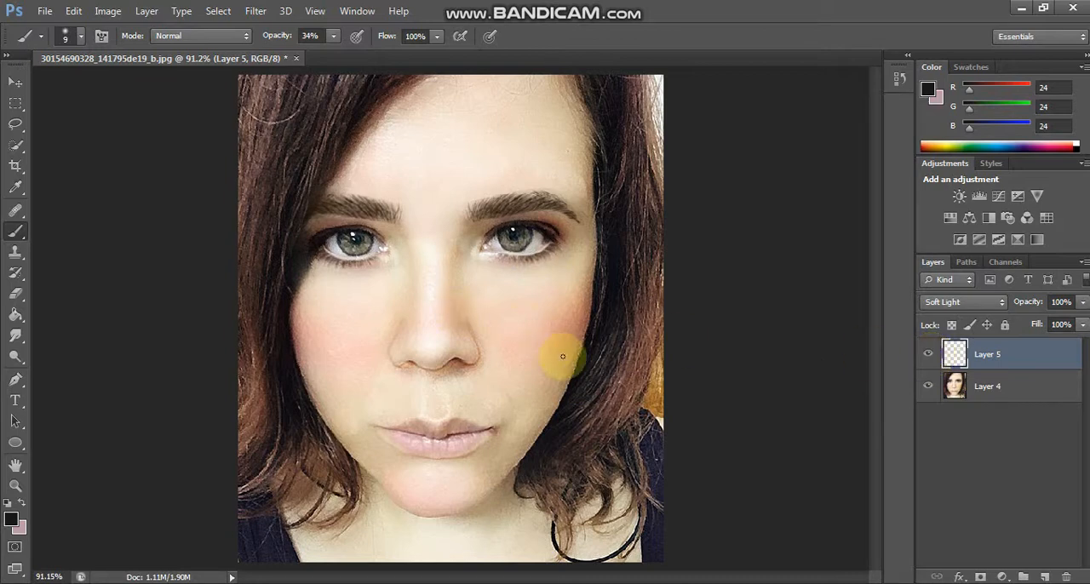
Step: Merge the eye-shading layer into the portrait layer and add a new Soft Light layer for coloring the lips
left_click(980, 387, "ctrl")
right_click(1019, 389)
left_click(788, 408)
left_click(1045, 577)
left_click(965, 302)
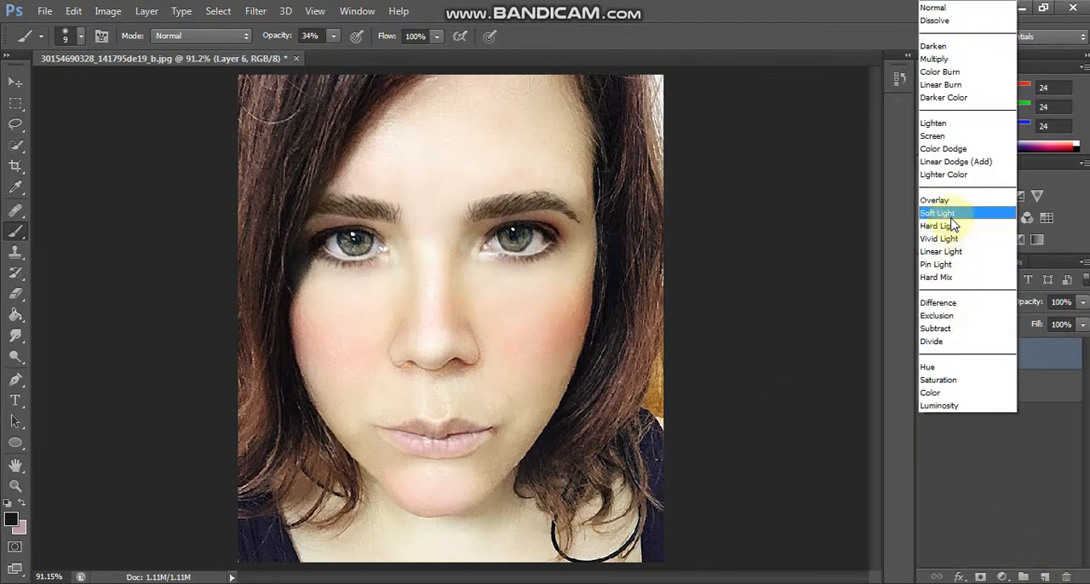
left_click(952, 216)
key("ctrl+plus")
key("ctrl+plus")
key("ctrl+plus")
key("h")
key("h")
key("h")
left_click_drag(876, 309, 868, 391)
left_click(947, 302)
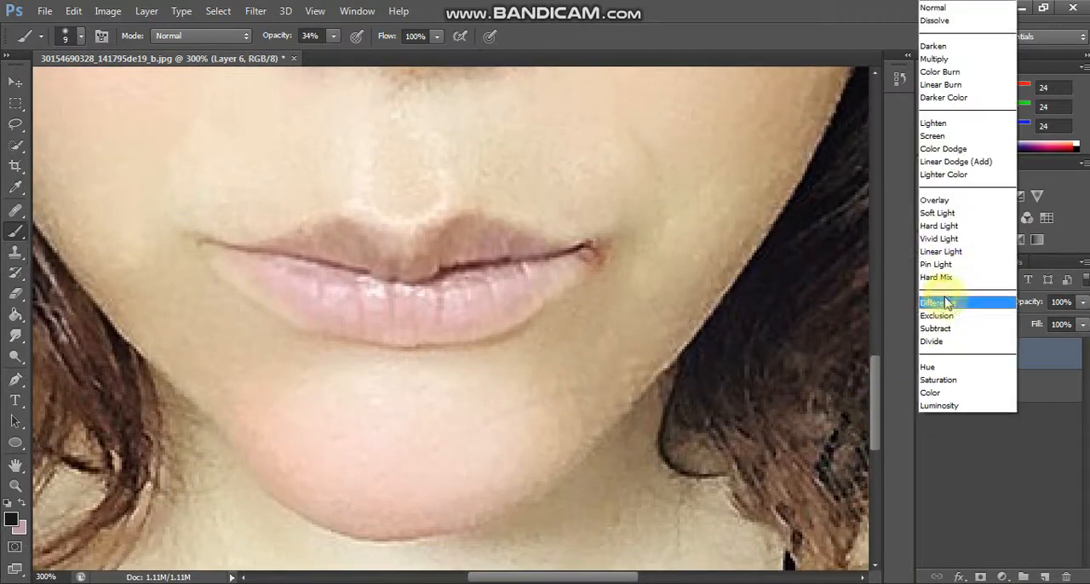
left_click(937, 213)
Step: Set the foreground color to rose, RGB 187, 58, 94
left_click(11, 519)
left_click(780, 299)
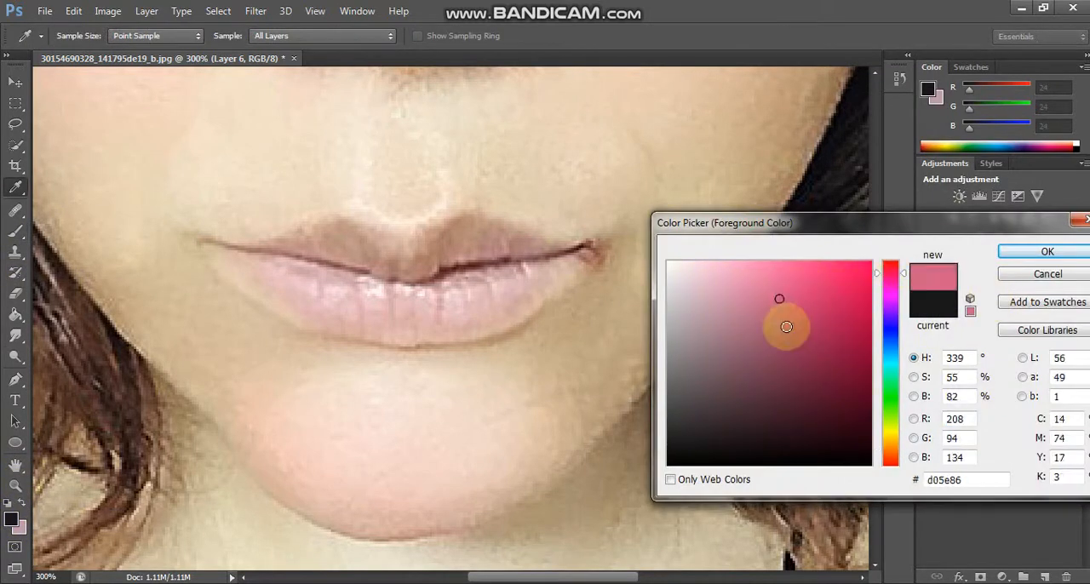
left_click_drag(786, 327, 794, 343)
left_click_drag(894, 274, 894, 270)
left_click(807, 318)
left_click(1014, 251)
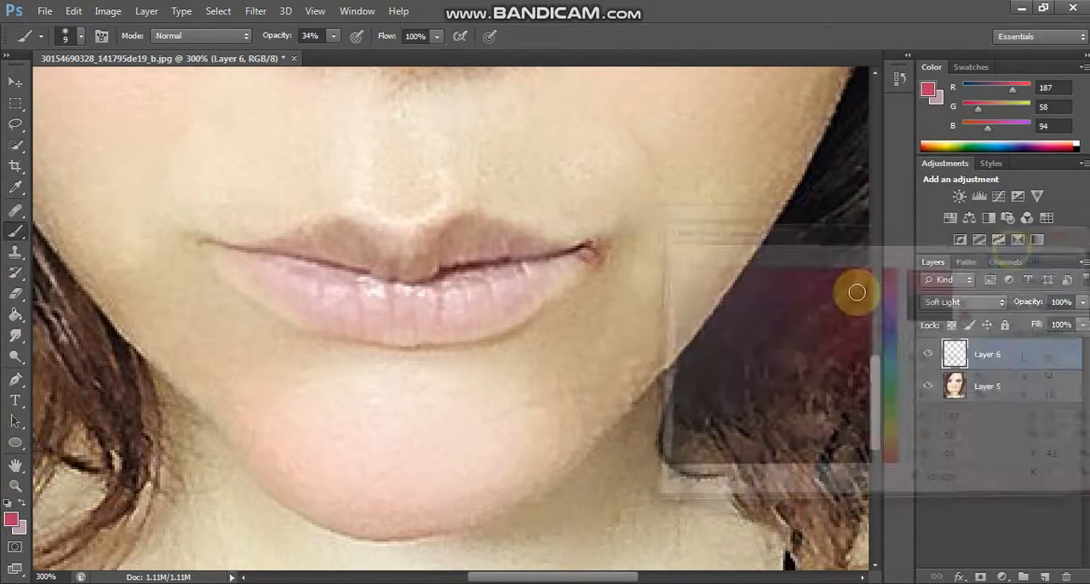
Step: Paint the rose color over the lips with a 25 px brush at 45% opacity
scroll(347, 372, "up", 3)
left_click_drag(337, 40, 346, 40)
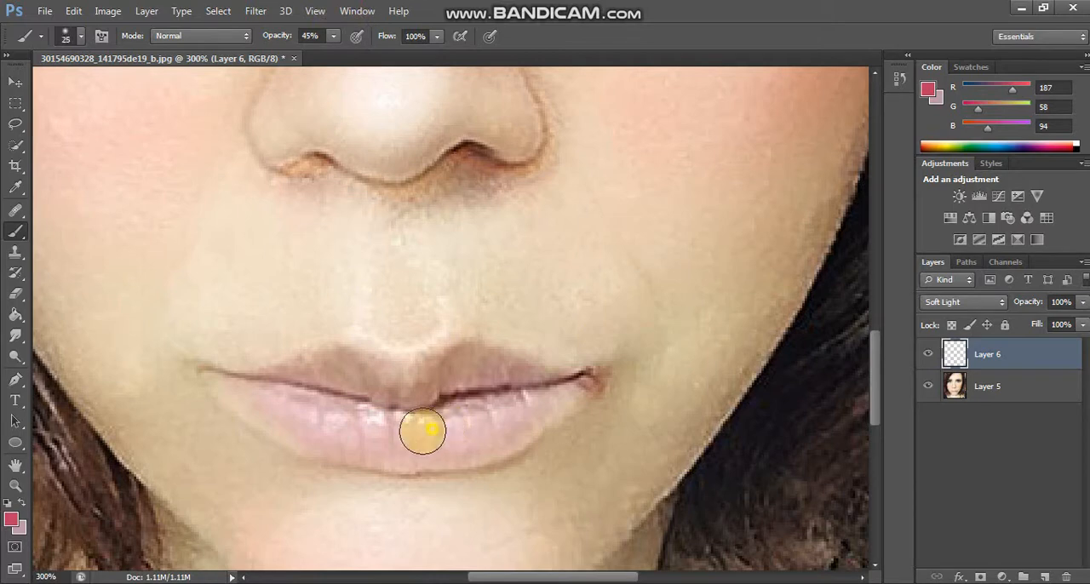
mouse_move(422, 432)
left_mouse_down()
mouse_move(471, 379)
mouse_move(309, 381)
mouse_move(509, 409)
left_mouse_up()
Step: Set the foreground color to deep crimson, RGB 152, 18, 56
left_click(10, 518)
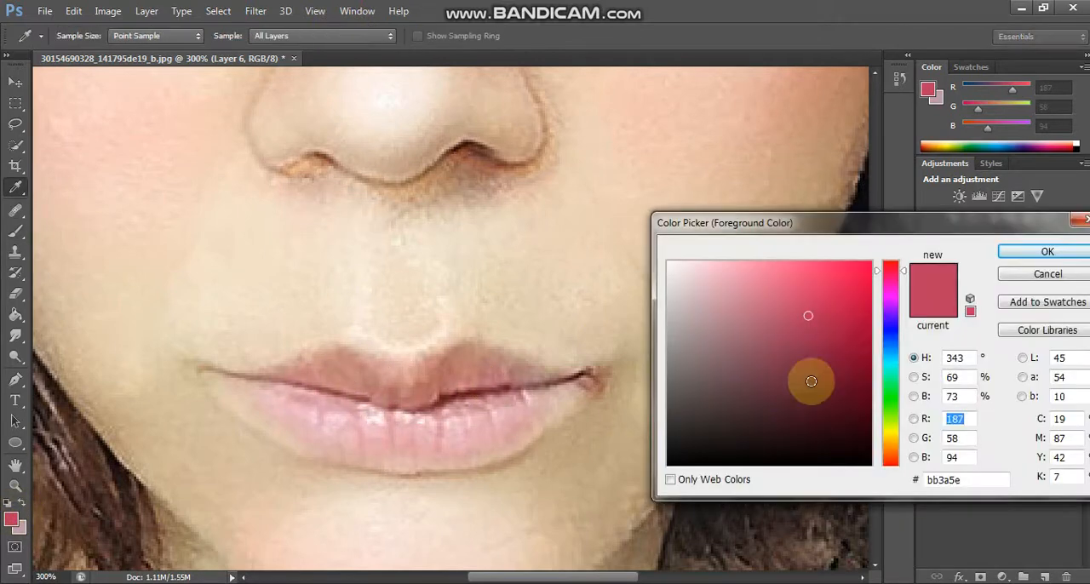
left_click(842, 342)
key("Return")
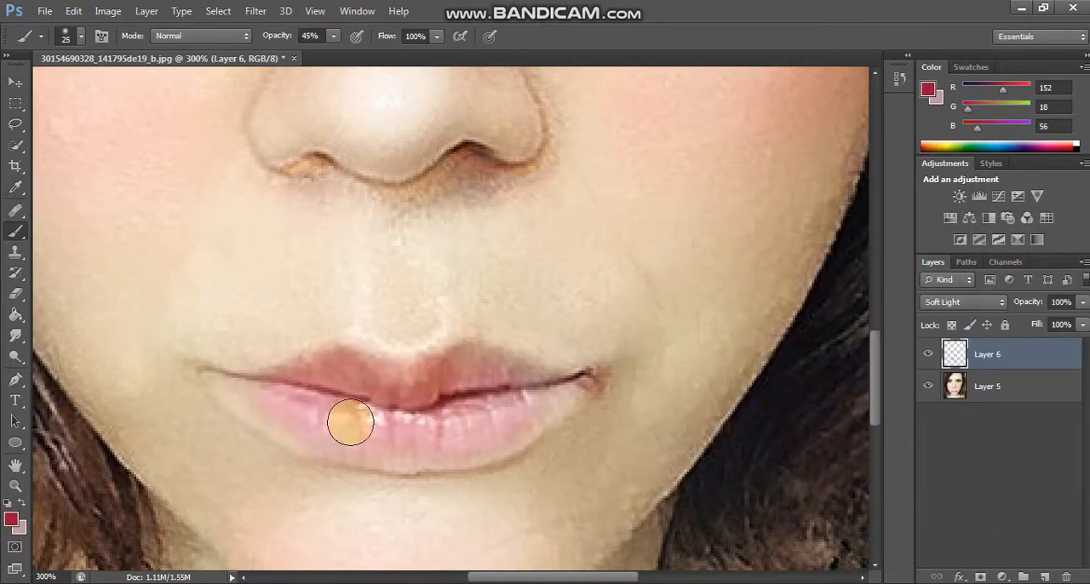
Step: Paint the crimson over both lips, their edges and corners at 45% opacity, using small brushes including 3 and 10 px
left_click(82, 37)
left_click(61, 181)
mouse_move(473, 389)
left_mouse_down()
mouse_move(463, 378)
mouse_move(486, 390)
mouse_move(359, 392)
mouse_move(323, 381)
mouse_move(414, 438)
mouse_move(508, 419)
mouse_move(404, 439)
mouse_move(414, 435)
mouse_move(305, 418)
mouse_move(270, 400)
left_mouse_up()
key("bracketleft")
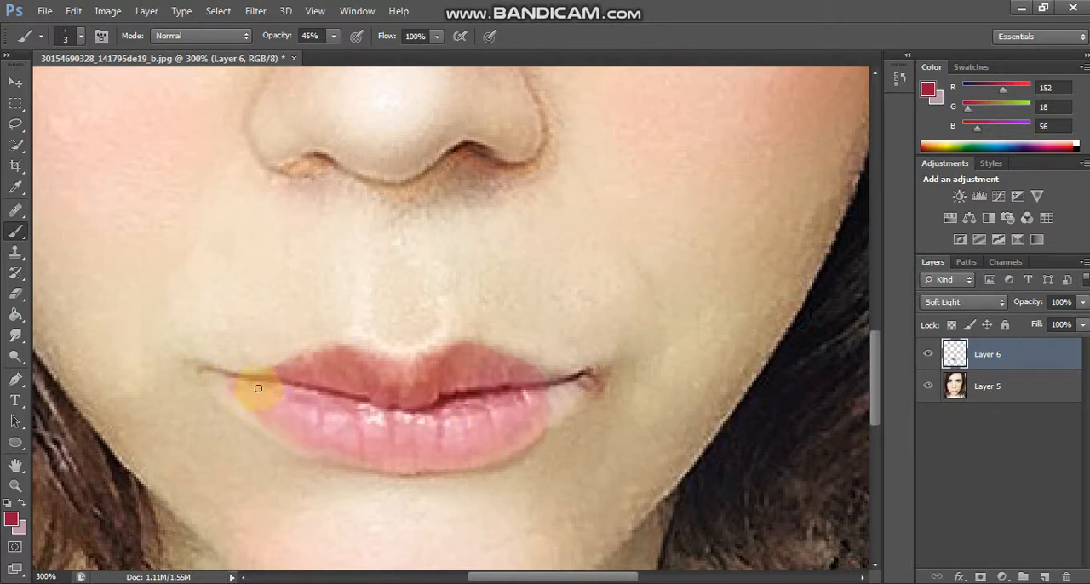
left_click_drag(259, 389, 515, 360)
mouse_move(548, 426)
left_mouse_down()
mouse_move(591, 395)
mouse_move(579, 385)
left_mouse_up()
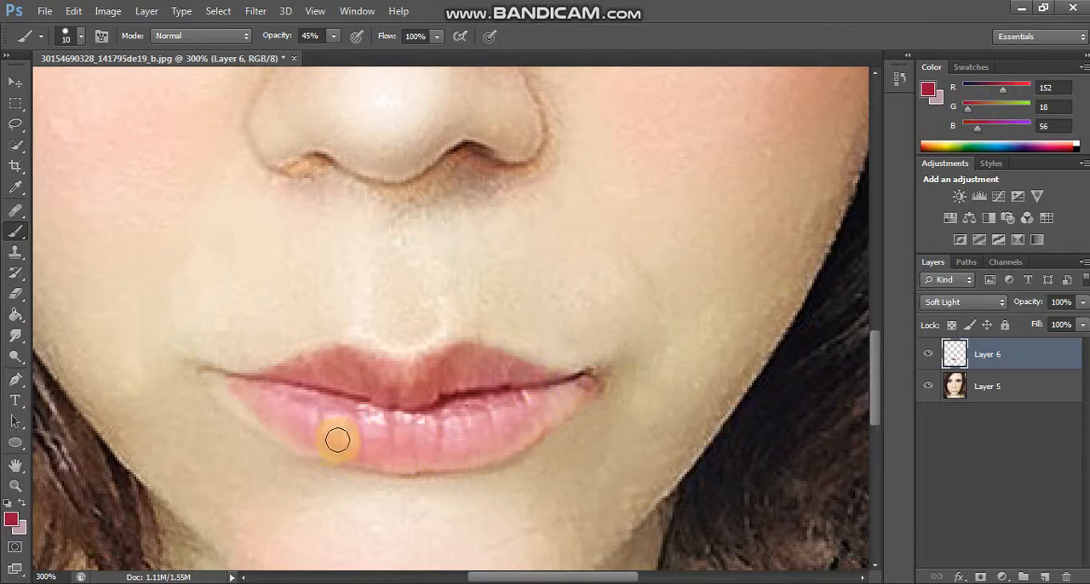
mouse_move(337, 440)
left_mouse_down()
mouse_move(471, 454)
mouse_move(541, 413)
mouse_move(517, 433)
mouse_move(529, 398)
left_mouse_up()
Step: Raise the brush opacity to 100% and strengthen the lip color out to both corners with a 10 px brush
left_click_drag(333, 37, 398, 51)
mouse_move(522, 412)
left_mouse_down()
mouse_move(428, 435)
mouse_move(379, 385)
mouse_move(463, 363)
mouse_move(568, 390)
mouse_move(525, 424)
mouse_move(574, 391)
mouse_move(528, 433)
mouse_move(415, 458)
mouse_move(336, 425)
mouse_move(373, 451)
mouse_move(315, 440)
mouse_move(263, 407)
mouse_move(315, 386)
mouse_move(306, 372)
mouse_move(387, 377)
mouse_move(327, 395)
mouse_move(444, 408)
mouse_move(449, 427)
mouse_move(518, 380)
mouse_move(474, 358)
mouse_move(579, 384)
mouse_move(488, 439)
mouse_move(520, 433)
mouse_move(389, 378)
mouse_move(443, 363)
mouse_move(328, 360)
mouse_move(272, 385)
left_mouse_up()
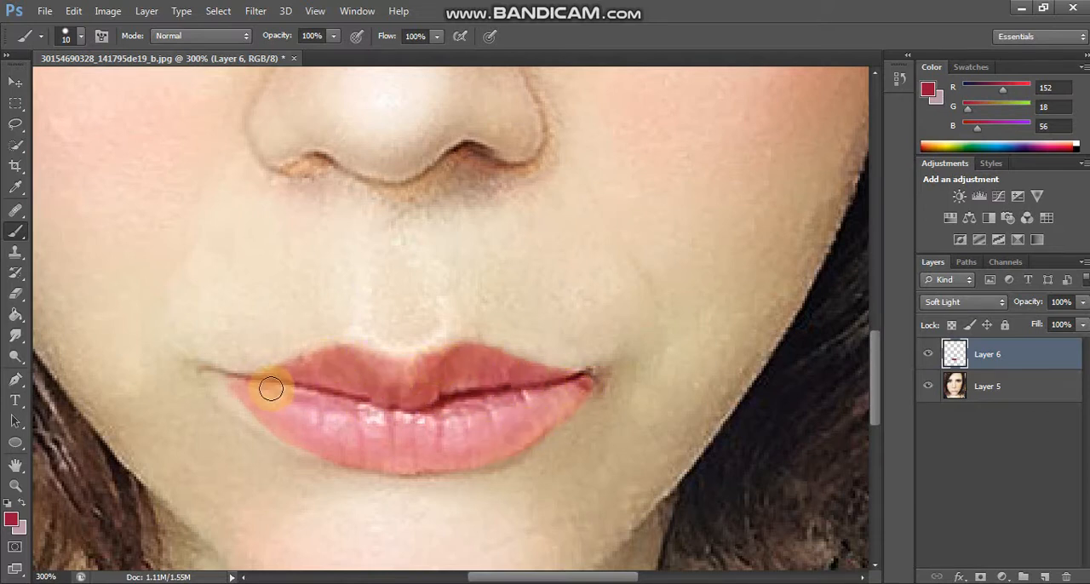
key("ctrl+0")
Step: Compare the lip color by toggling its layer, and merge it with the portrait layer
left_click(930, 356)
left_click(934, 362)
left_click(998, 388, "ctrl")
right_click(999, 387)
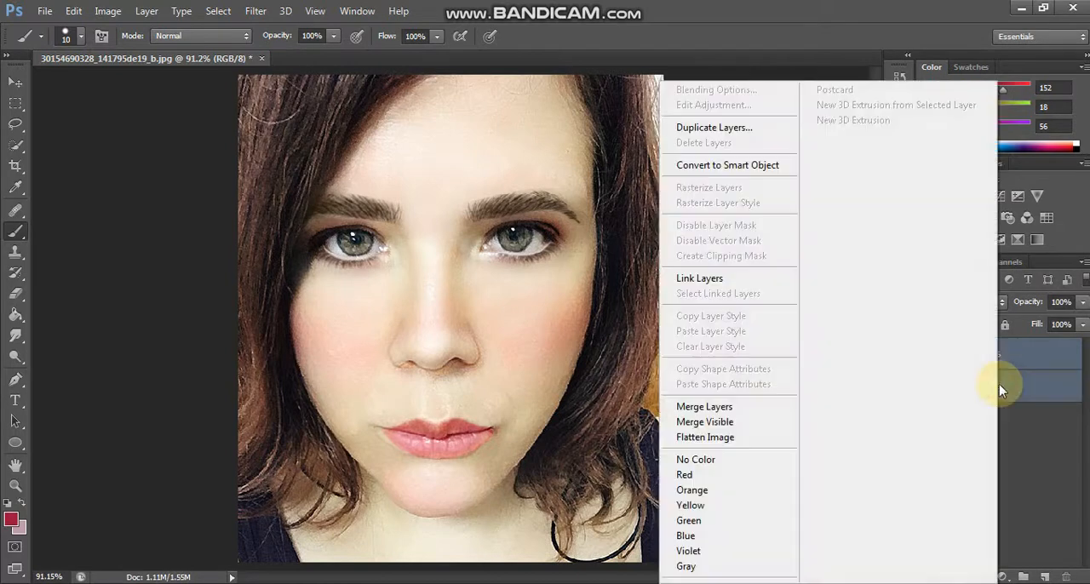
left_click(999, 385)
right_click(998, 376)
left_click(717, 407)
Step: Smooth the texture of the upper and lower lips with the Smudge tool at 6% strength and a 15 px brush
key("ctrl+plus")
key("ctrl+plus")
key("ctrl+plus")
scroll(648, 416, "down", 4)
left_click(16, 337)
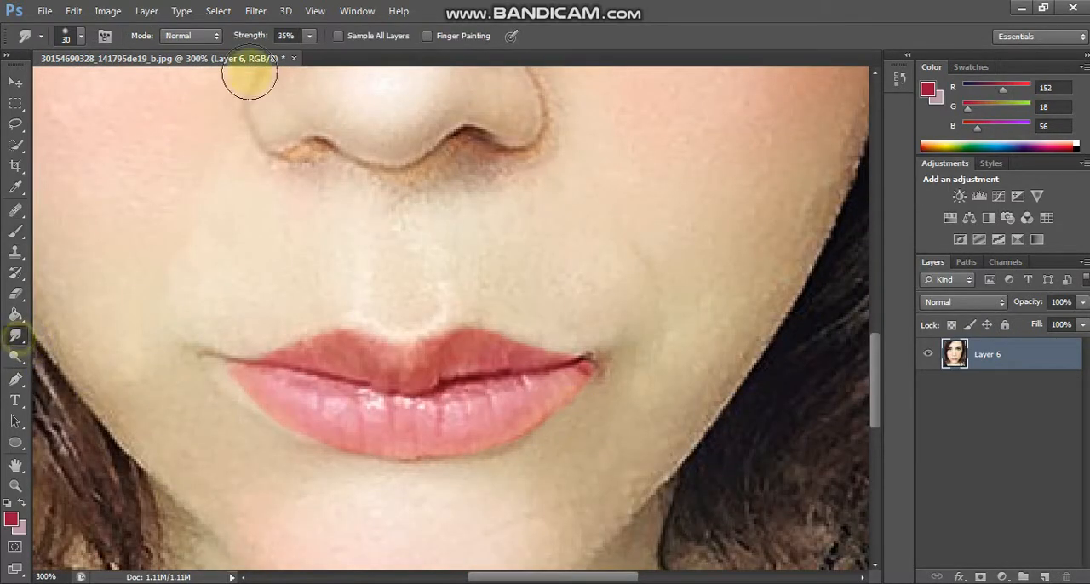
left_click(310, 37)
left_click(287, 51)
left_click(437, 422)
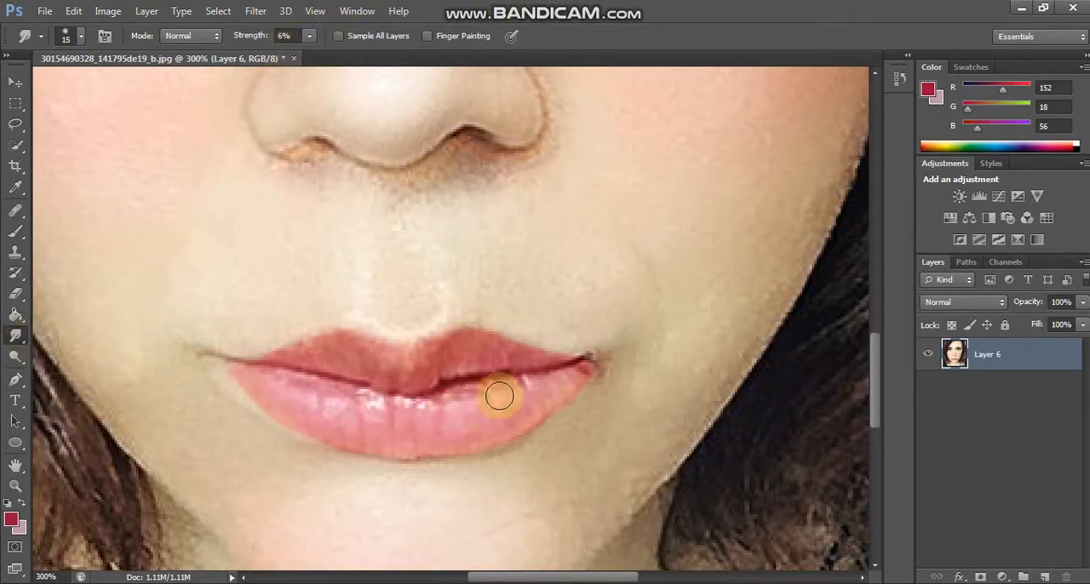
left_click_drag(500, 396, 537, 401)
mouse_move(583, 376)
left_mouse_down()
mouse_move(568, 377)
mouse_move(591, 365)
left_mouse_up()
left_click(358, 422)
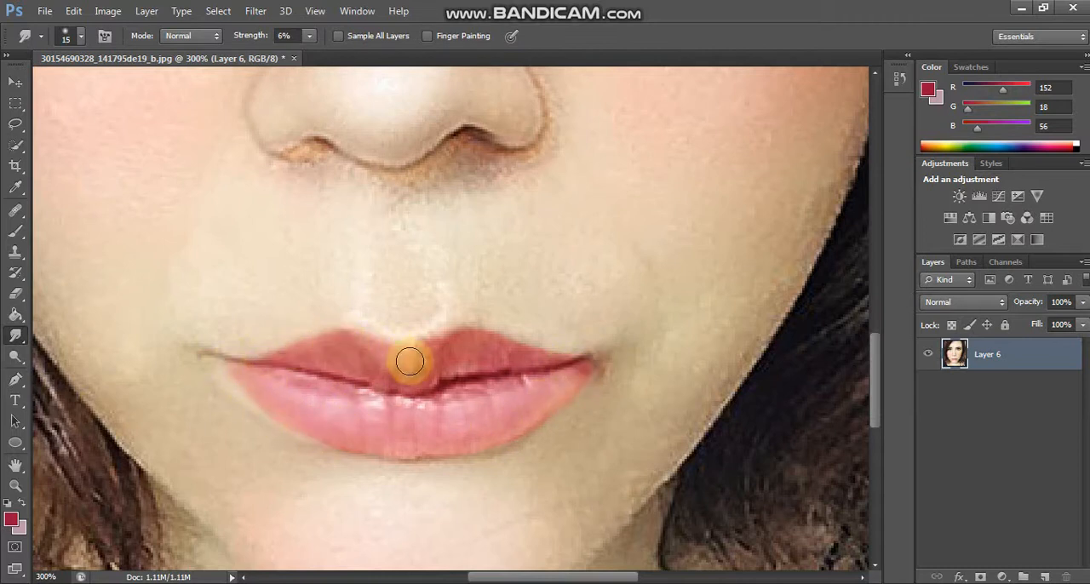
mouse_move(410, 361)
left_mouse_down()
mouse_move(461, 371)
mouse_move(419, 386)
mouse_move(440, 401)
mouse_move(364, 394)
left_mouse_up()
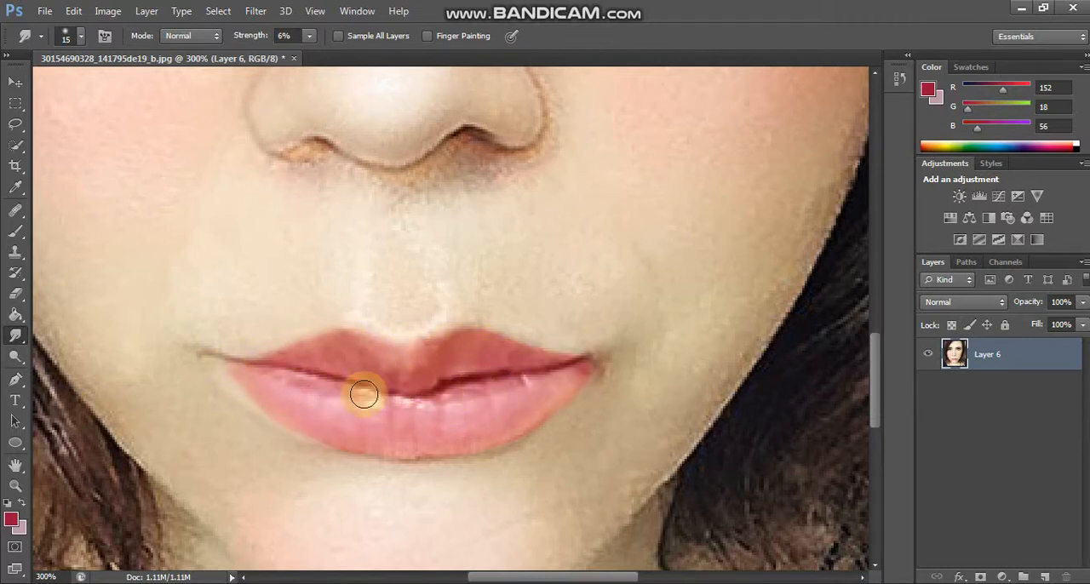
Step: Brighten the lower lip's highlights with the Dodge tool, 9 px, Midtones, at 21% exposure
left_click(16, 358)
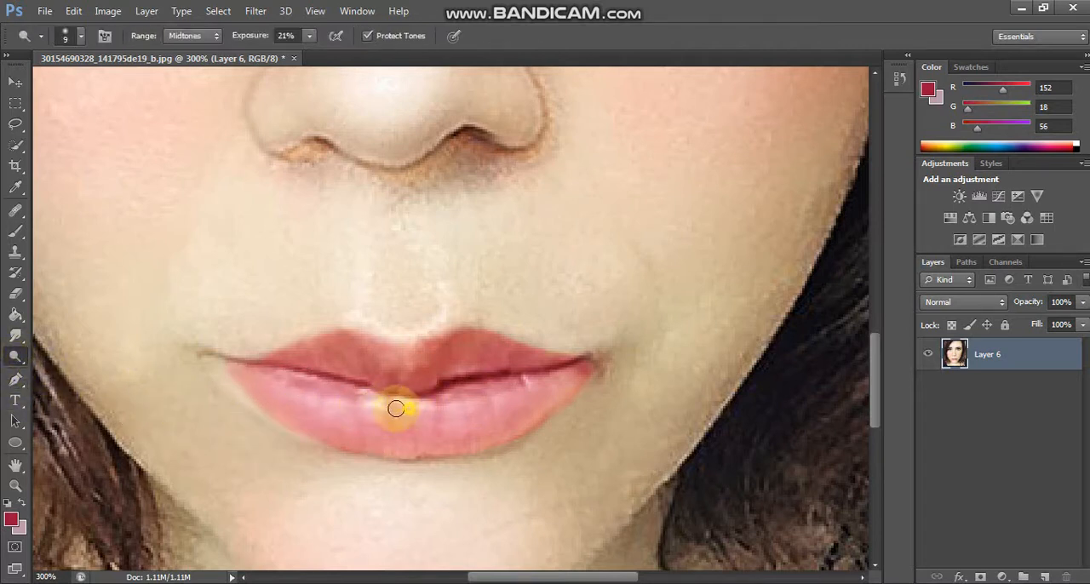
mouse_move(435, 394)
left_mouse_down()
mouse_move(332, 378)
mouse_move(387, 361)
mouse_move(402, 383)
mouse_move(391, 384)
mouse_move(540, 383)
left_mouse_up()
key("ctrl+0")
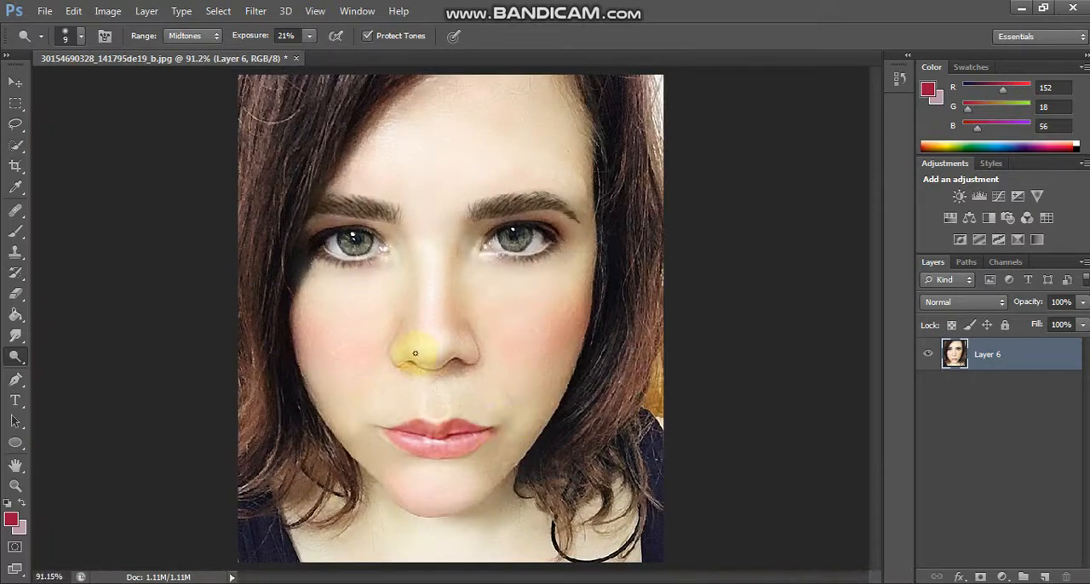
Step: Add a new Soft Light layer for coloring the irises
left_click(1047, 579)
left_click(929, 302)
left_click(937, 212)
Step: Set the foreground color to turquoise, RGB 0, 255, 210
key("ctrl+plus")
key("ctrl+plus")
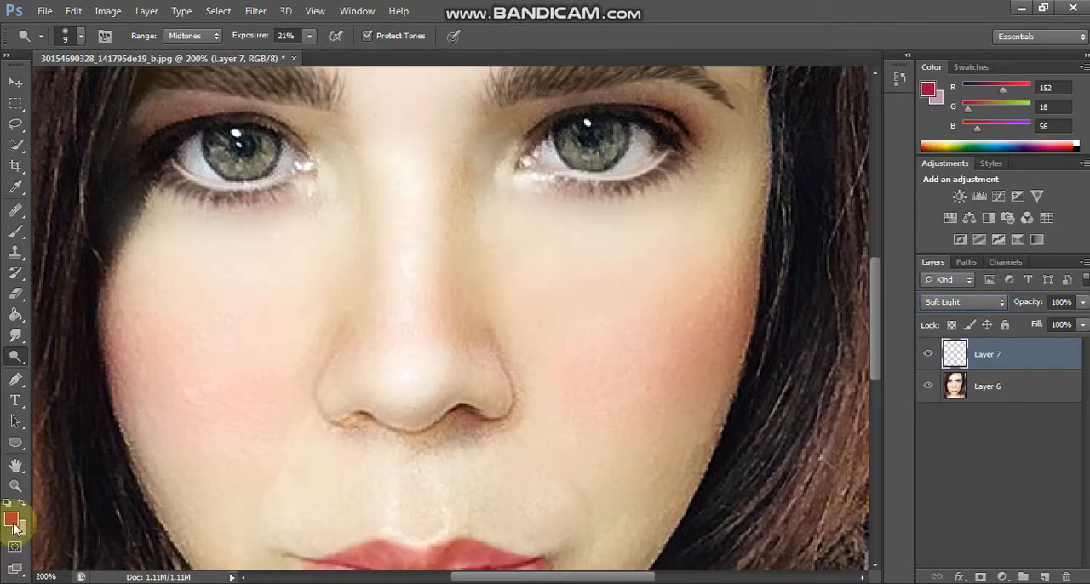
left_click(12, 521)
left_click(889, 363)
left_click_drag(828, 326, 947, 212)
left_click(893, 370)
left_click(1014, 255)
left_click_drag(876, 289, 877, 258)
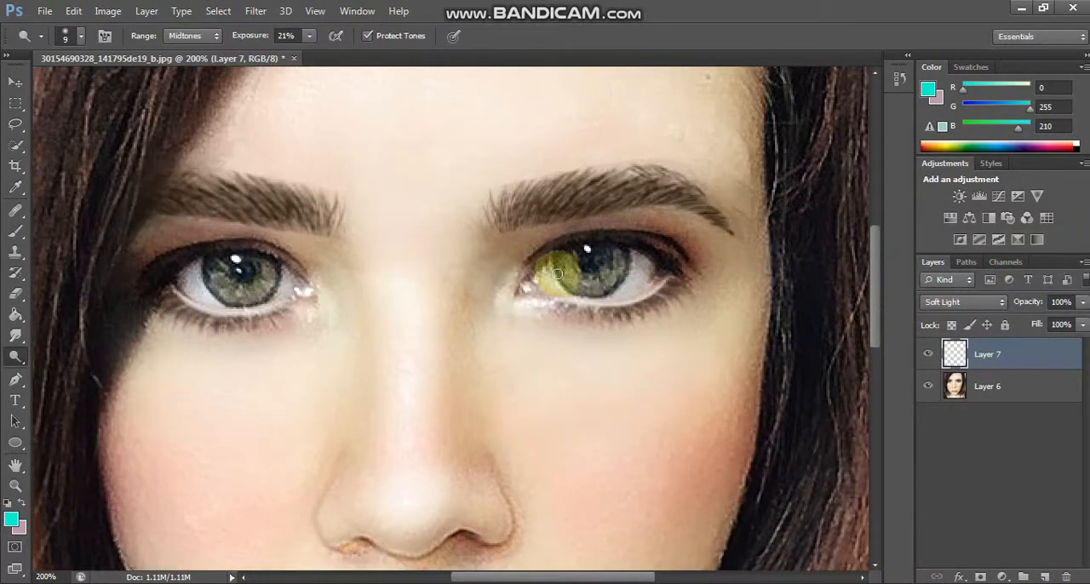
Step: Try painting turquoise over the right-hand iris with a 10 px brush at 100% opacity, and undo it
left_click(84, 39)
left_click(91, 186)
left_click_drag(310, 36, 344, 45)
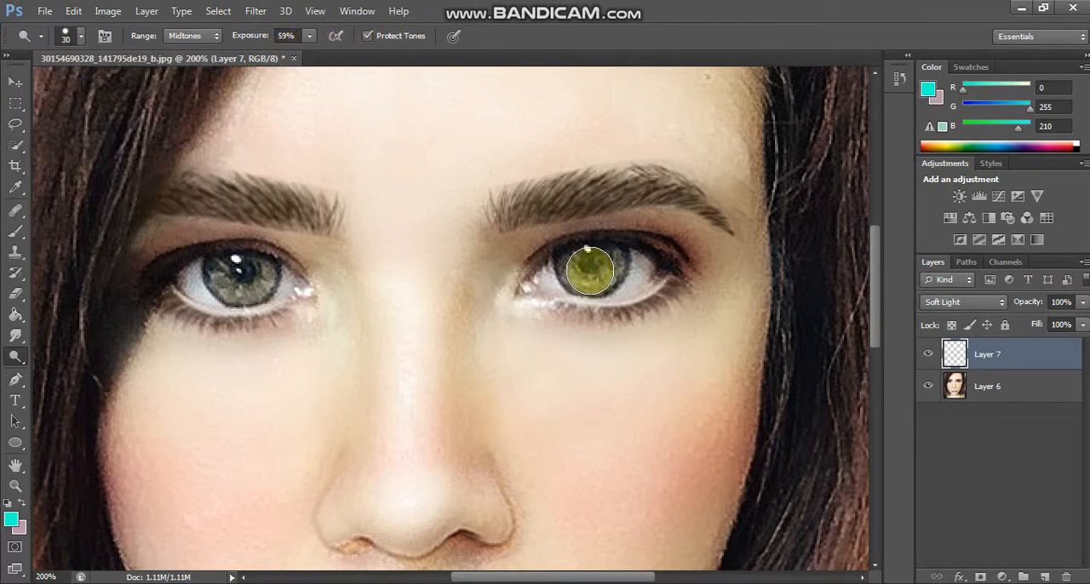
key("b")
left_click_drag(591, 277, 609, 267)
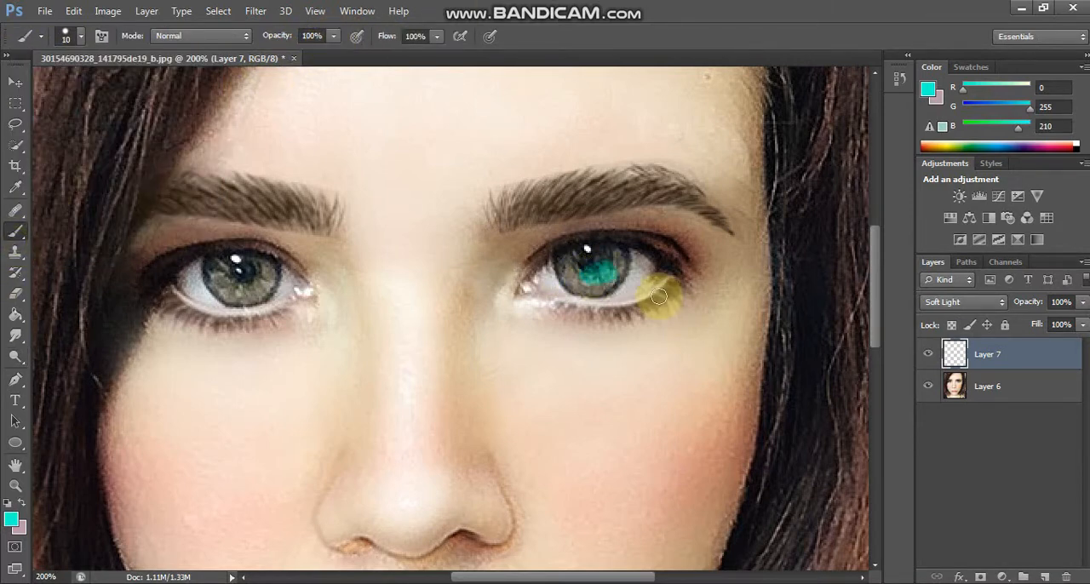
key("ctrl+z")
Step: Set the foreground color to blue, RGB 47, 157, 189, try it on the right-hand iris, and undo the painting
left_click(14, 518)
left_click_drag(892, 367, 878, 356)
left_click(820, 312)
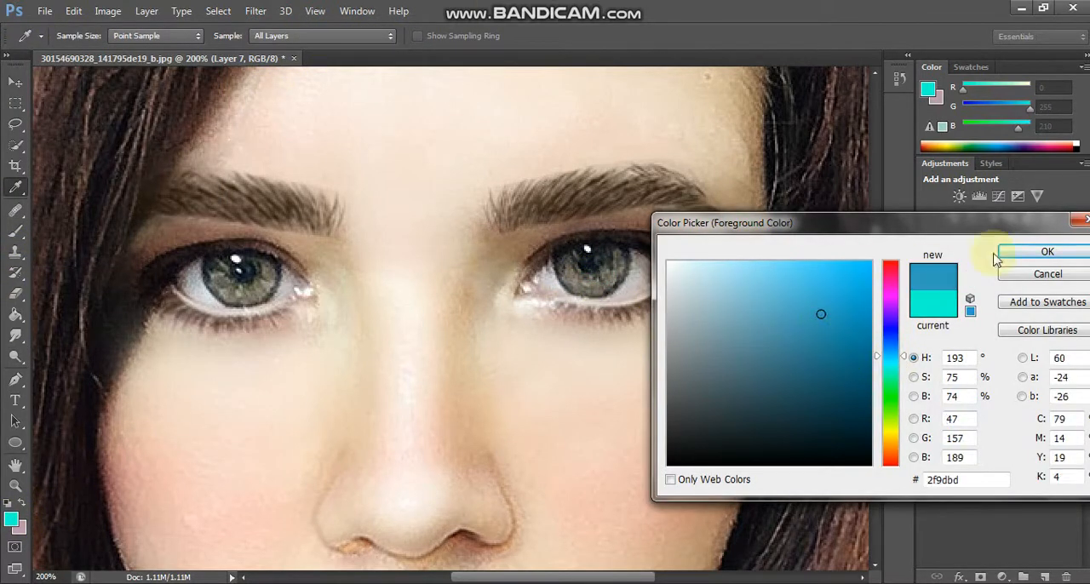
left_click(1047, 252)
left_click_drag(588, 257, 592, 271)
key("bracketleft")
key("bracketleft")
key("bracketleft")
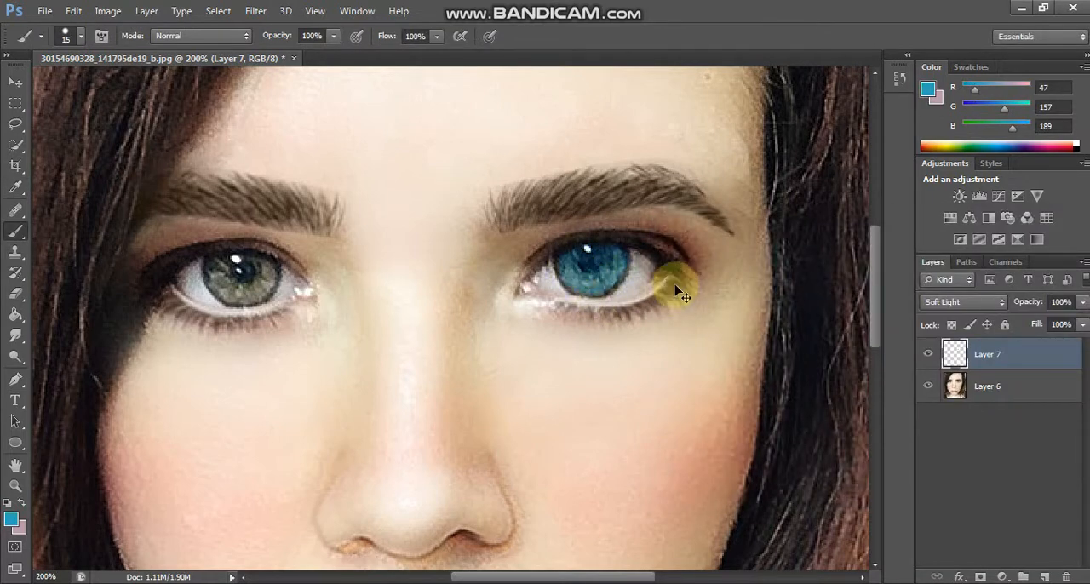
key("ctrl+z")
Step: Try green, RGB 51, 162, 75, on the right-hand iris with a 15 px brush at 100% opacity
left_click(13, 518)
left_click(885, 395)
left_click(813, 353)
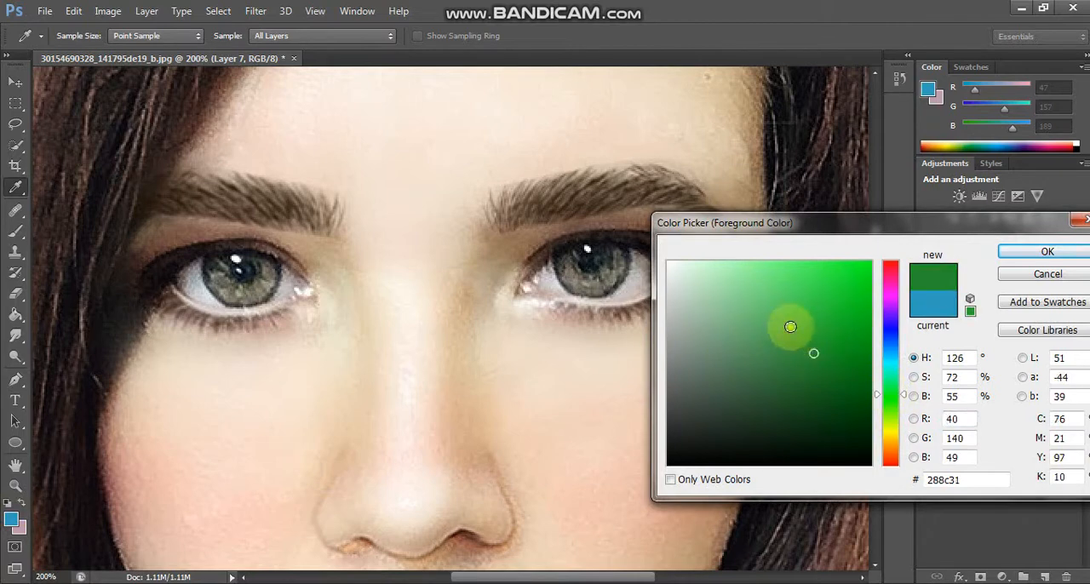
left_click(807, 335)
left_click(1003, 258)
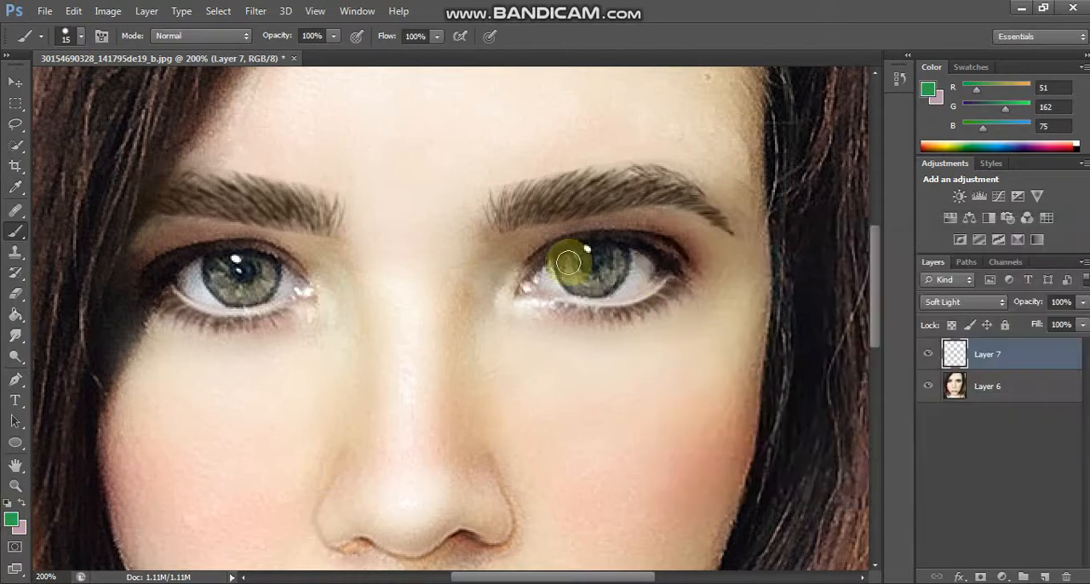
mouse_move(599, 282)
left_mouse_down()
mouse_move(615, 262)
mouse_move(594, 279)
mouse_move(576, 277)
mouse_move(591, 283)
mouse_move(616, 260)
mouse_move(572, 260)
mouse_move(582, 283)
mouse_move(604, 281)
mouse_move(616, 260)
mouse_move(581, 263)
left_mouse_up()
key("ctrl+0")
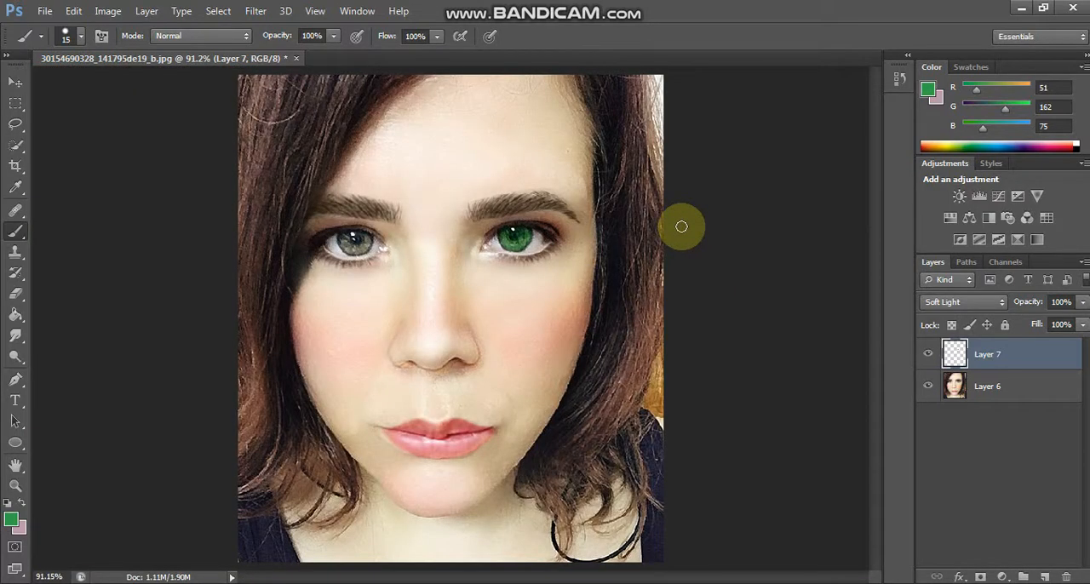
Step: Set the foreground color to dark green, RGB 32, 103, 47, and paint both irises with a 15 px brush
left_click(11, 518)
left_click(810, 383)
left_click(1047, 250)
key("ctrl+plus")
key("ctrl+plus")
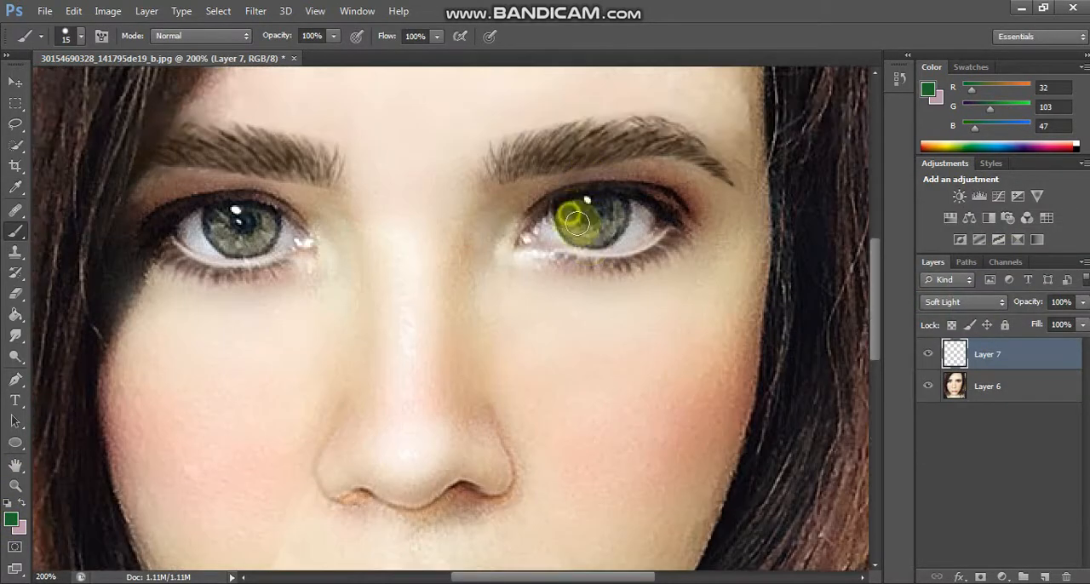
mouse_move(577, 223)
left_mouse_down()
mouse_move(609, 218)
mouse_move(613, 229)
left_mouse_up()
mouse_move(225, 223)
left_mouse_down()
mouse_move(244, 244)
mouse_move(254, 245)
mouse_move(255, 226)
mouse_move(264, 236)
mouse_move(239, 214)
mouse_move(217, 219)
mouse_move(244, 244)
mouse_move(266, 226)
left_mouse_up()
key("ctrl+0")
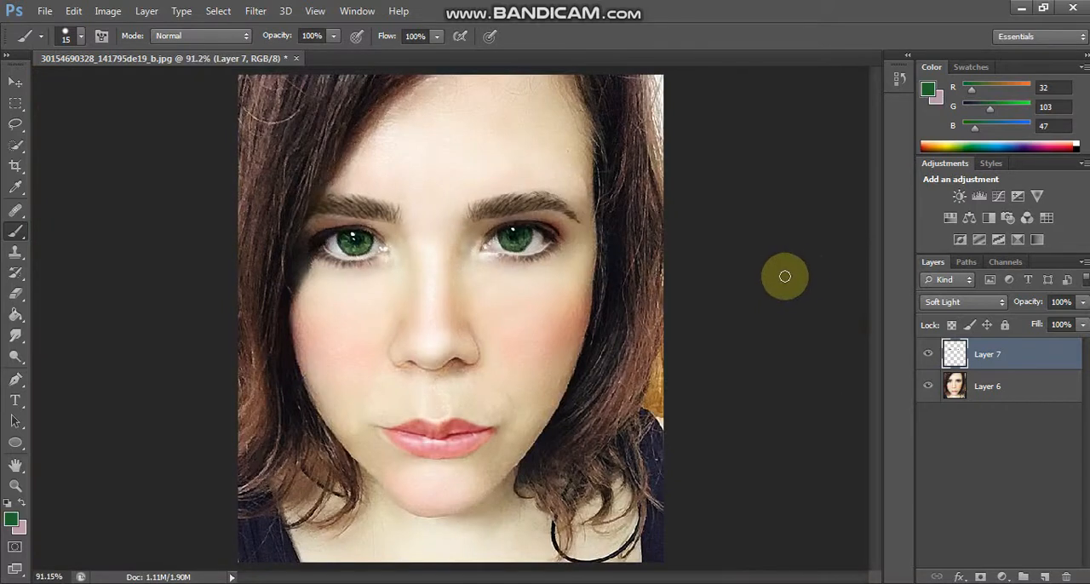
Step: Compare the iris color by toggling its layer, keep the Soft Light mode, and lower the layer opacity to about 57%
left_click(928, 353)
left_click(928, 354)
left_click(928, 354)
left_click(928, 354)
left_click(963, 302)
left_click(939, 211)
left_click(1083, 302)
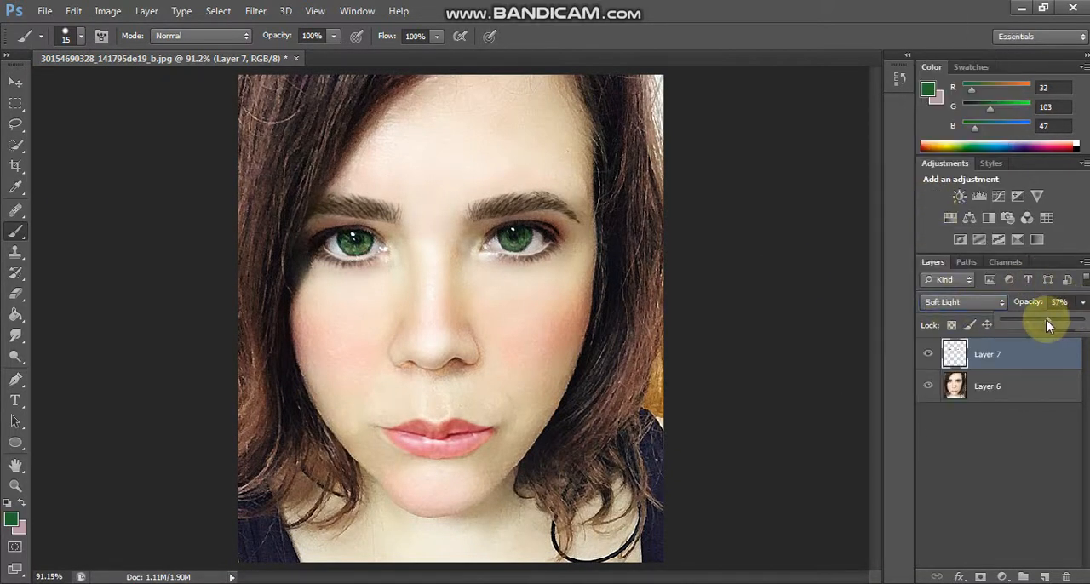
Step: Merge the iris color layer with the portrait layer
left_click(994, 388, "shift")
right_click(994, 388)
left_click(773, 402)
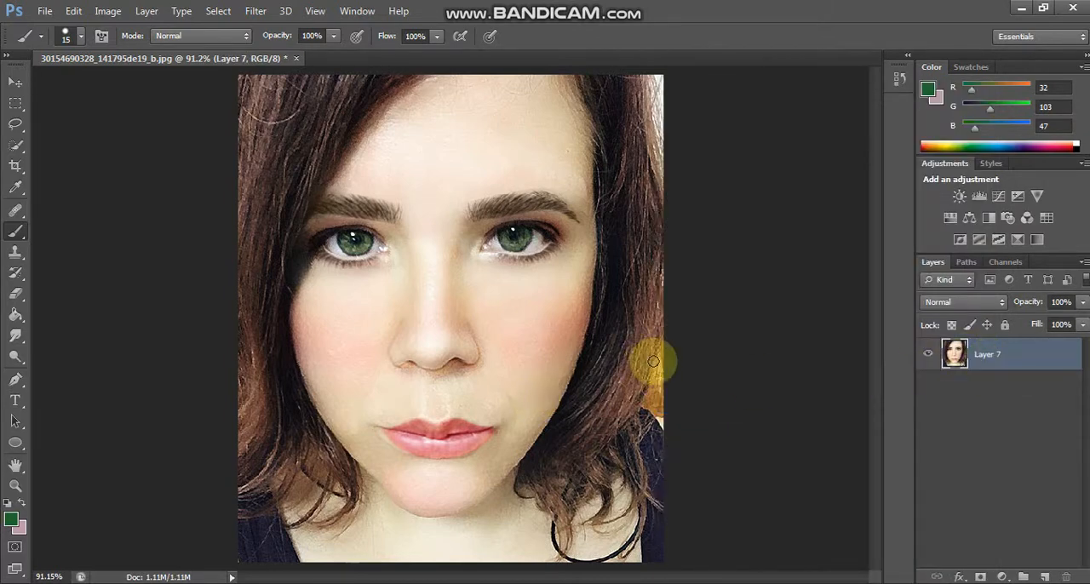
Step: Add a Brightness/Contrast adjustment layer with contrast 27 and slightly reduced brightness
left_click(1002, 577)
left_click(998, 282)
left_click_drag(669, 353, 696, 355)
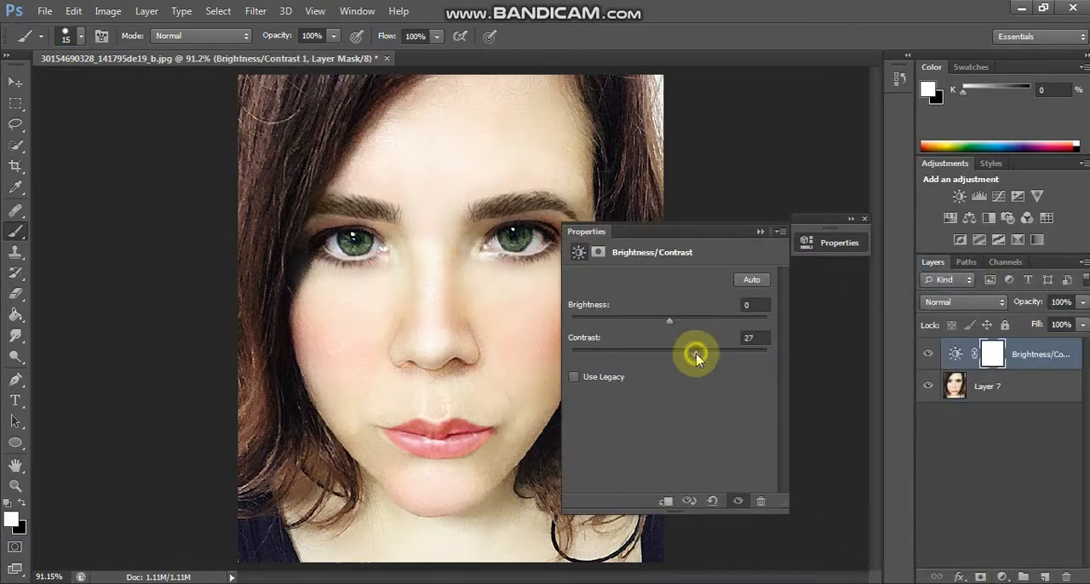
left_click_drag(669, 321, 667, 321)
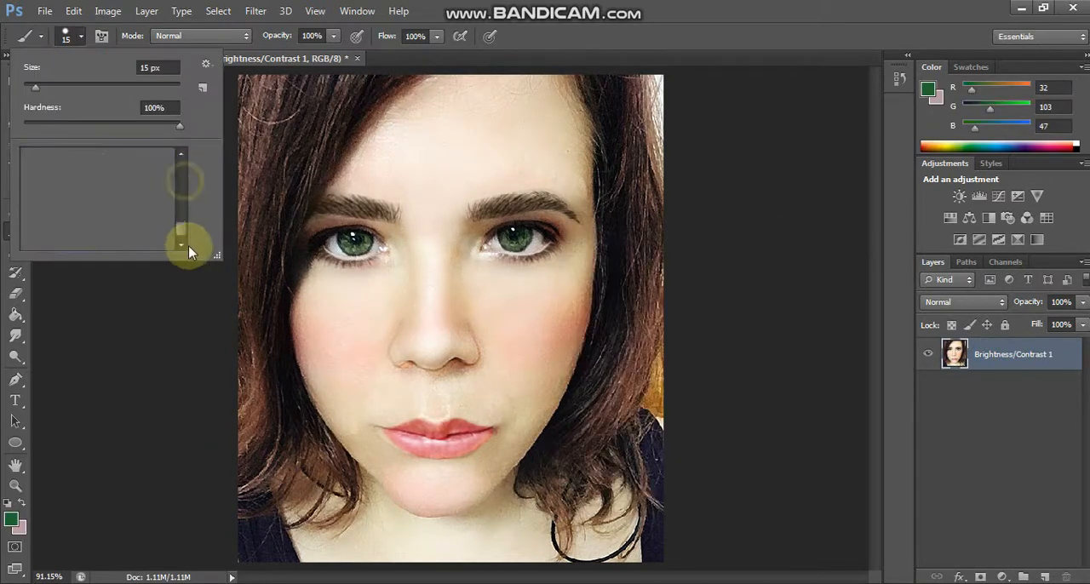
Step: Choose the eyelash brush at 97 px and set the foreground color to dark brown, RGB 34, 22, 11
left_click(175, 241)
type("97")
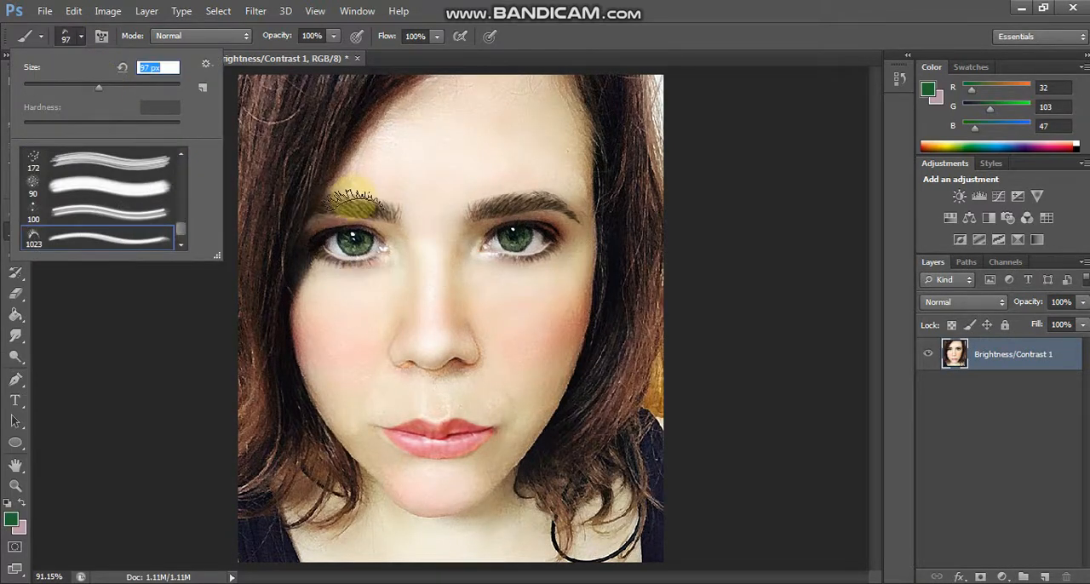
left_click(12, 519)
left_click(275, 315)
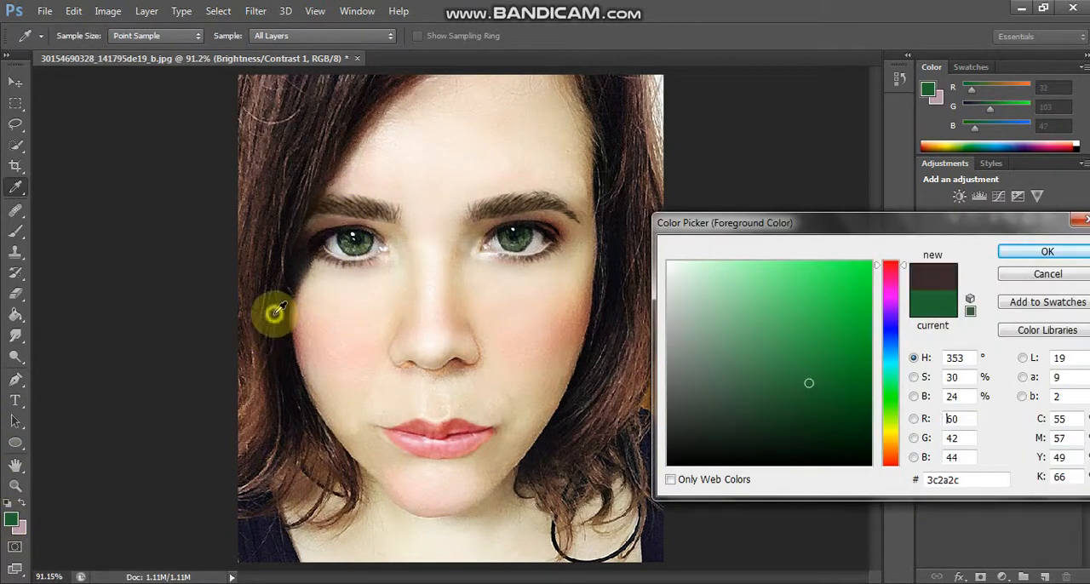
left_click(705, 445)
left_click(775, 435)
left_click(891, 450)
left_click(803, 440)
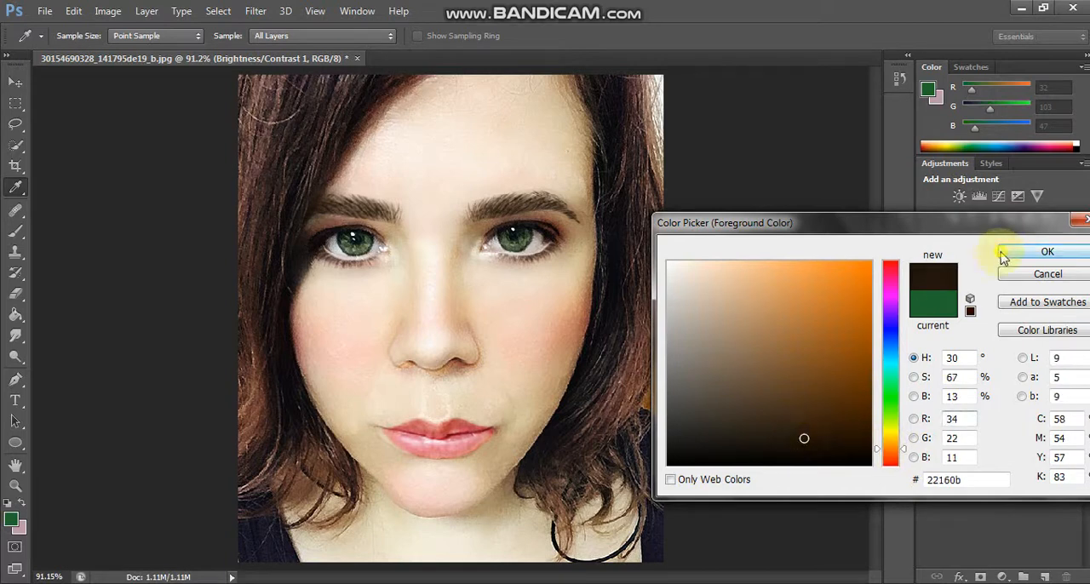
left_click(1004, 254)
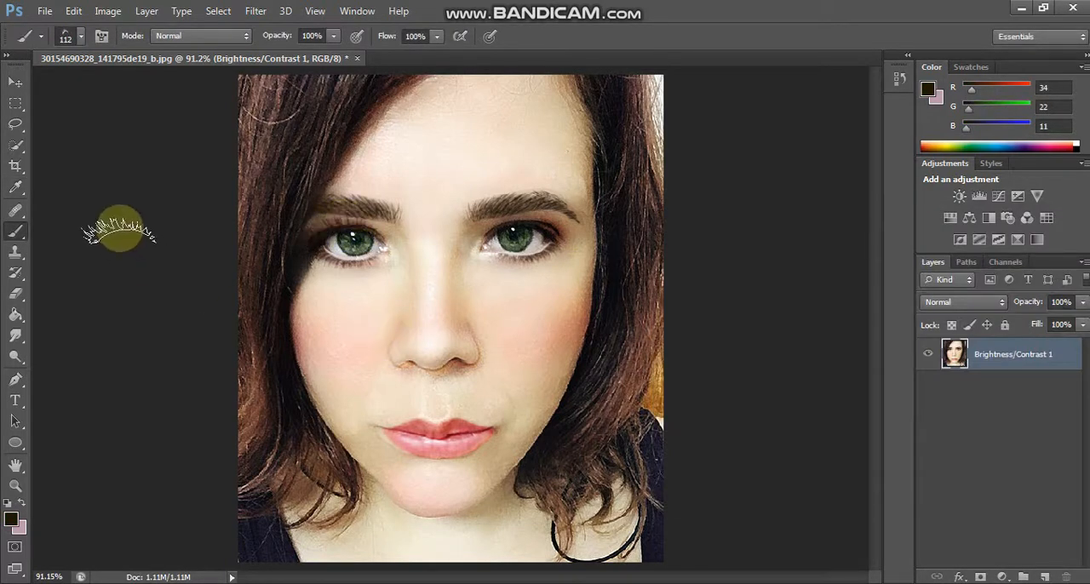
Step: Darken the foreground color to RGB 18, 12, 6, and stamp 112 px lashes over the left-hand eye on a new layer
left_click(10, 519)
left_click(809, 452)
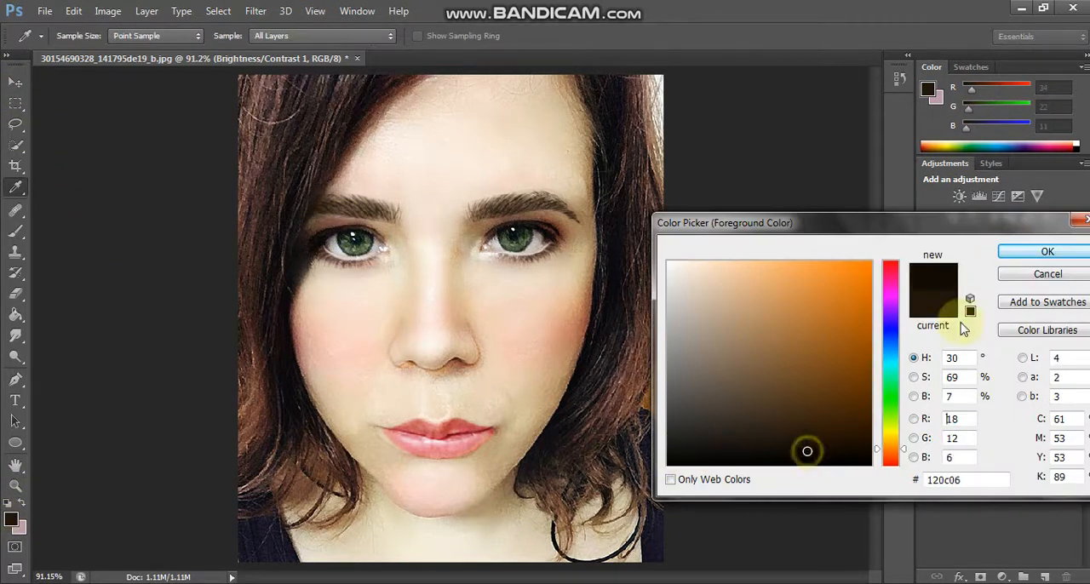
left_click(1019, 253)
left_click(1045, 576)
left_click(349, 228)
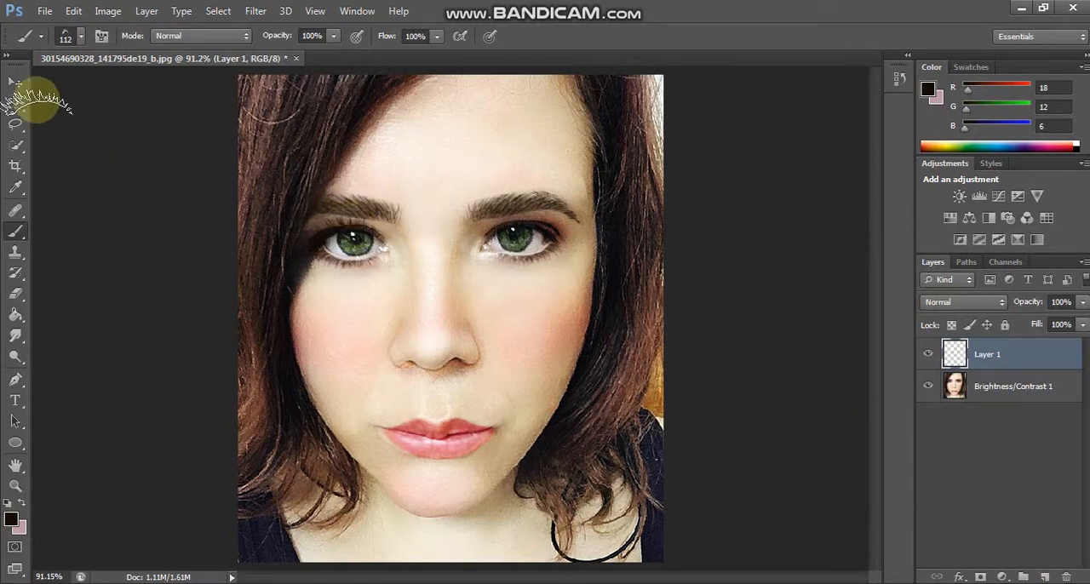
Step: Duplicate the lash layer, move the copy onto the right-hand eye's upper lid, and flip it horizontally
left_click(15, 82)
key("ctrl+plus")
key("ctrl+plus")
scroll(245, 247, "up", 2)
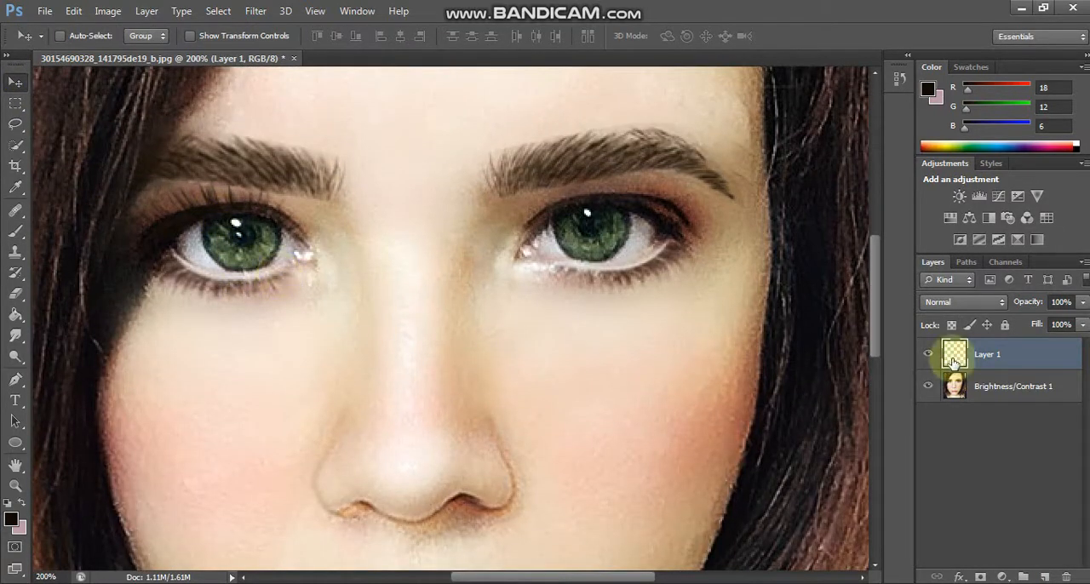
left_click_drag(954, 363, 1046, 577)
left_click_drag(237, 224, 654, 215)
key("ctrl+t")
right_click(511, 139)
left_click(545, 384)
key("Return")
key("ctrl+0")
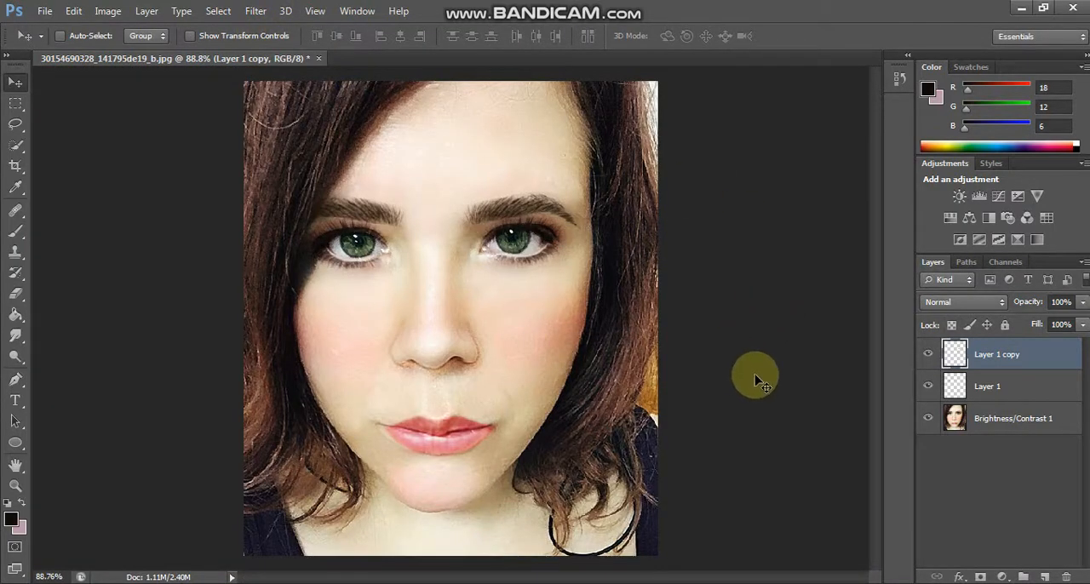
Step: Merge the lash layers with the portrait and add a Photo Filter adjustment layer using Warming Filter (85)
left_click(1011, 419, "shift")
right_click(1010, 418)
left_click(950, 429)
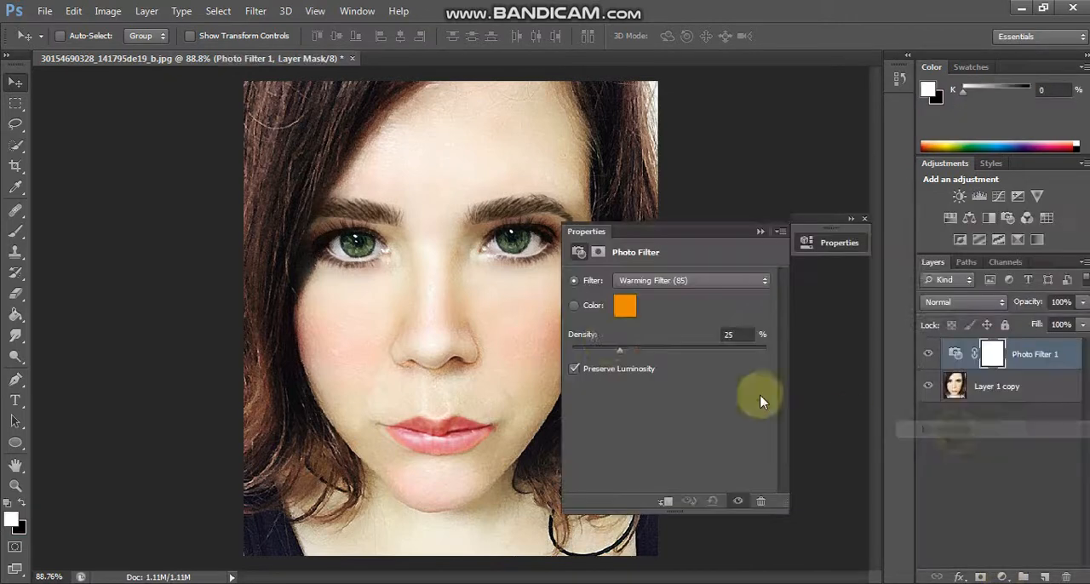
Step: Switch the Photo Filter adjustment from the warming preset to a custom bright cyan color and adjust its density slightly
left_click(624, 305)
left_click(891, 361)
left_click(1033, 256)
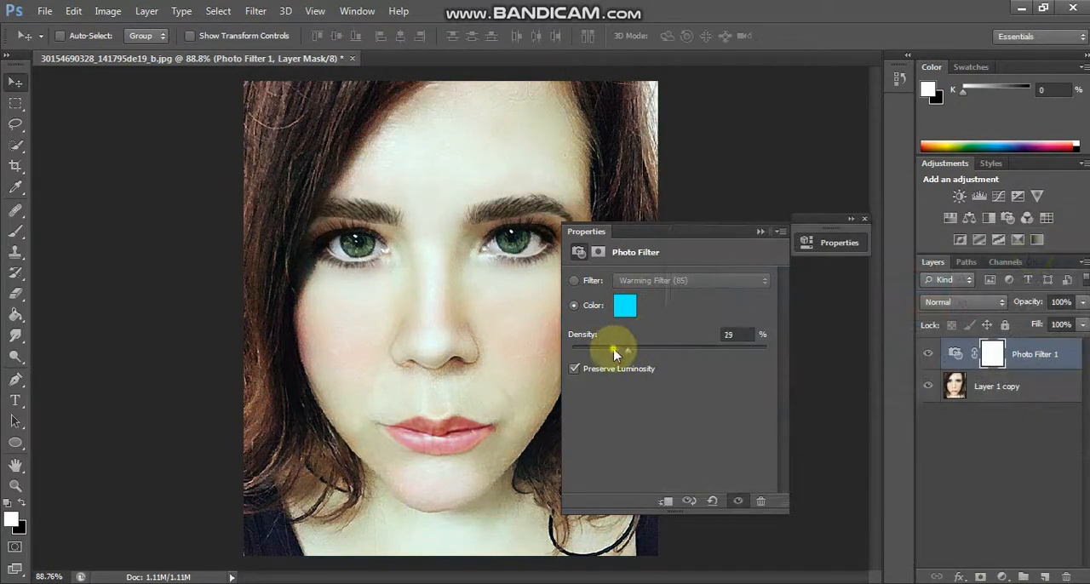
left_click(755, 231)
Step: Merge the Photo Filter adjustment layer with the portrait layer
right_click(933, 356)
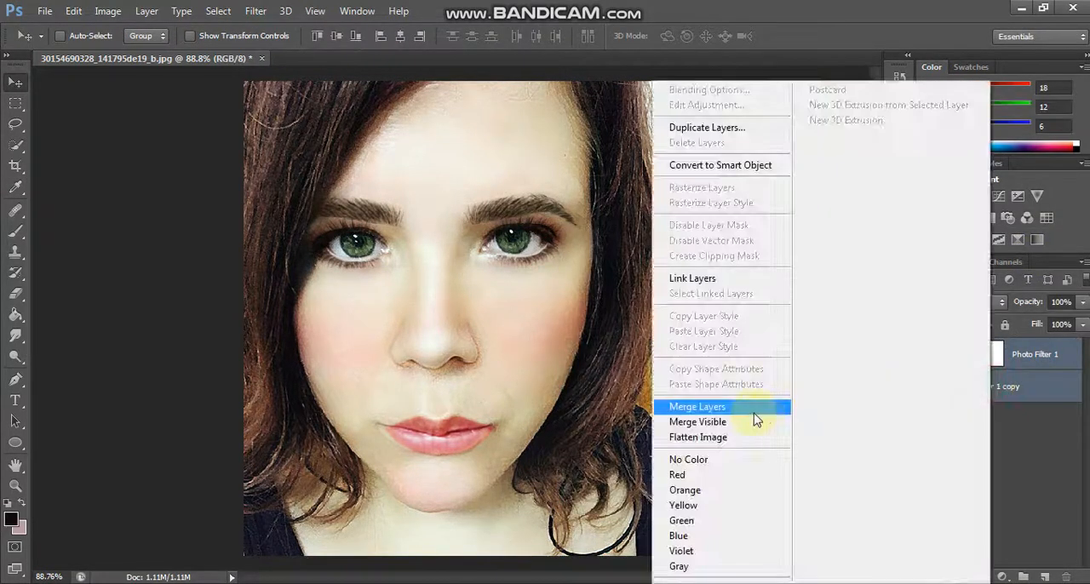
left_click(753, 407)
left_click(865, 218)
Step: Choose the 14 px brush tip shape, set its size to 27 px, and change the foreground color to white
key("b")
left_click(68, 35)
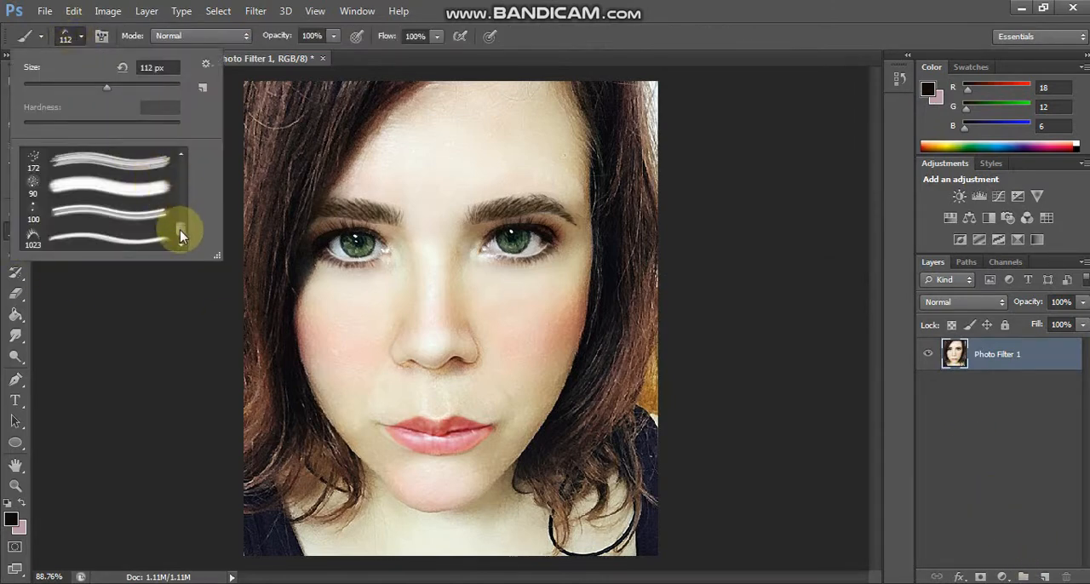
scroll(181, 211, "down", 3)
left_click(81, 223)
left_click(45, 86)
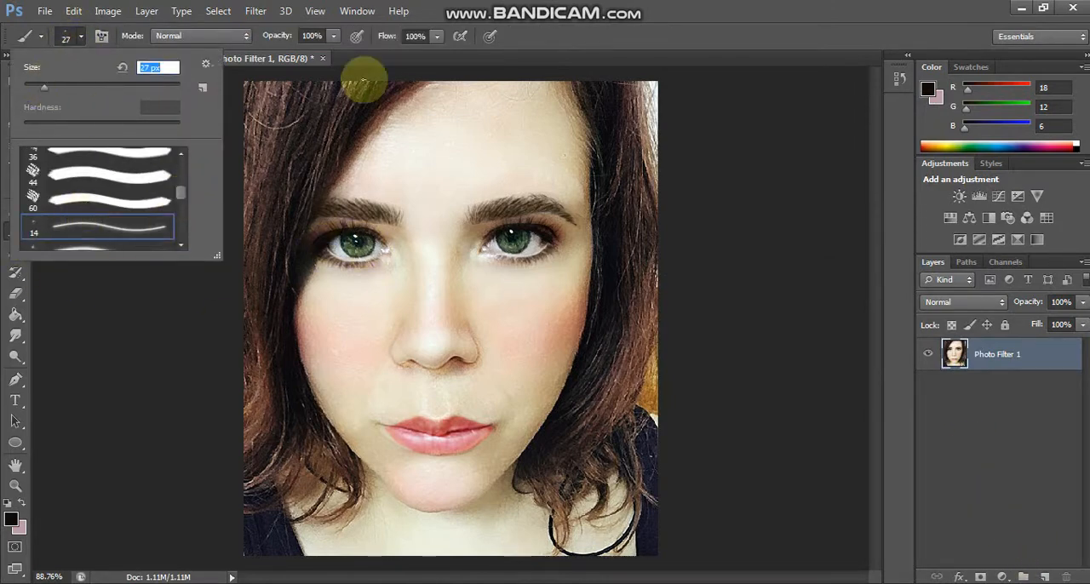
left_click(12, 519)
left_click(673, 263)
left_click(1046, 252)
Step: Stamp small white catchlights on the upper part of both green irises with the 27 px brush
key("ctrl+plus")
key("ctrl+plus")
key("ctrl+plus")
scroll(741, 273, "up", 3)
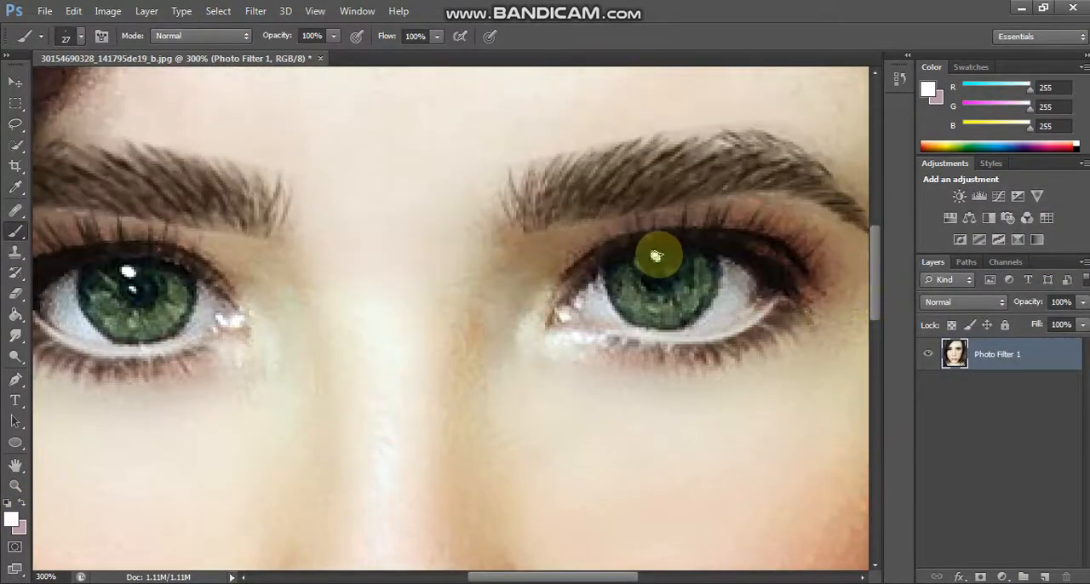
key("ctrl+0")
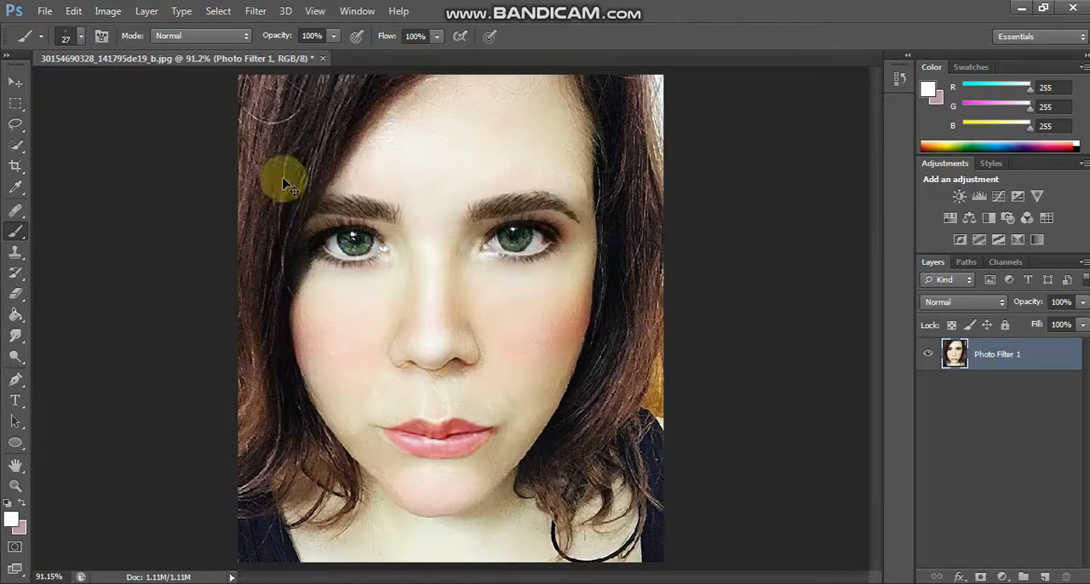
Step: Enlarge the white highlight brush to 125 px for the tip of the nose
key("bracketright")
key("bracketright")
key("bracketright")
key("bracketright")
key("bracketright")
key("bracketright")
key("bracketright")
key("bracketright")
key("bracketright")
key("bracketright")
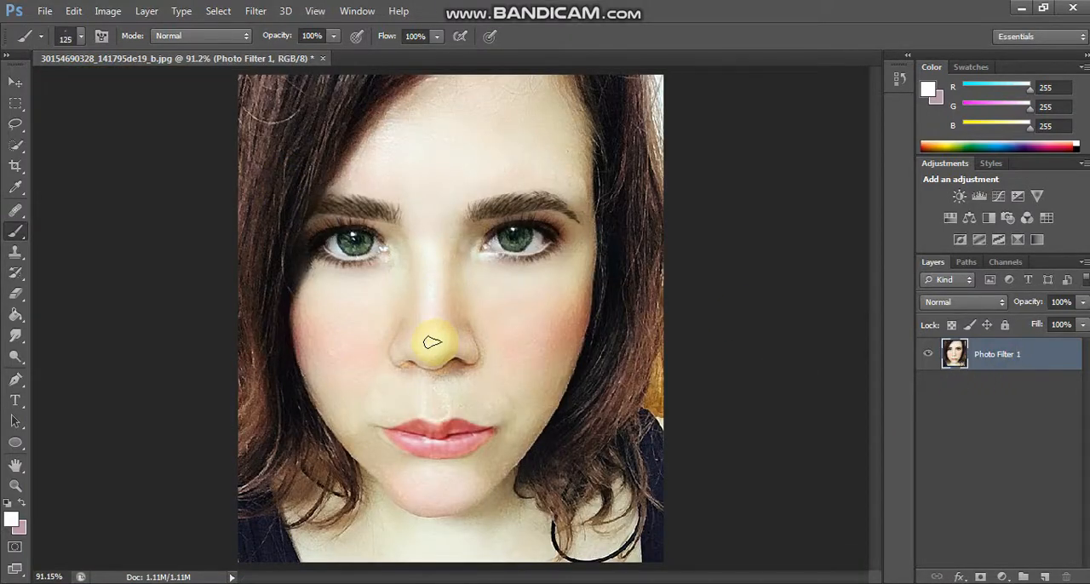